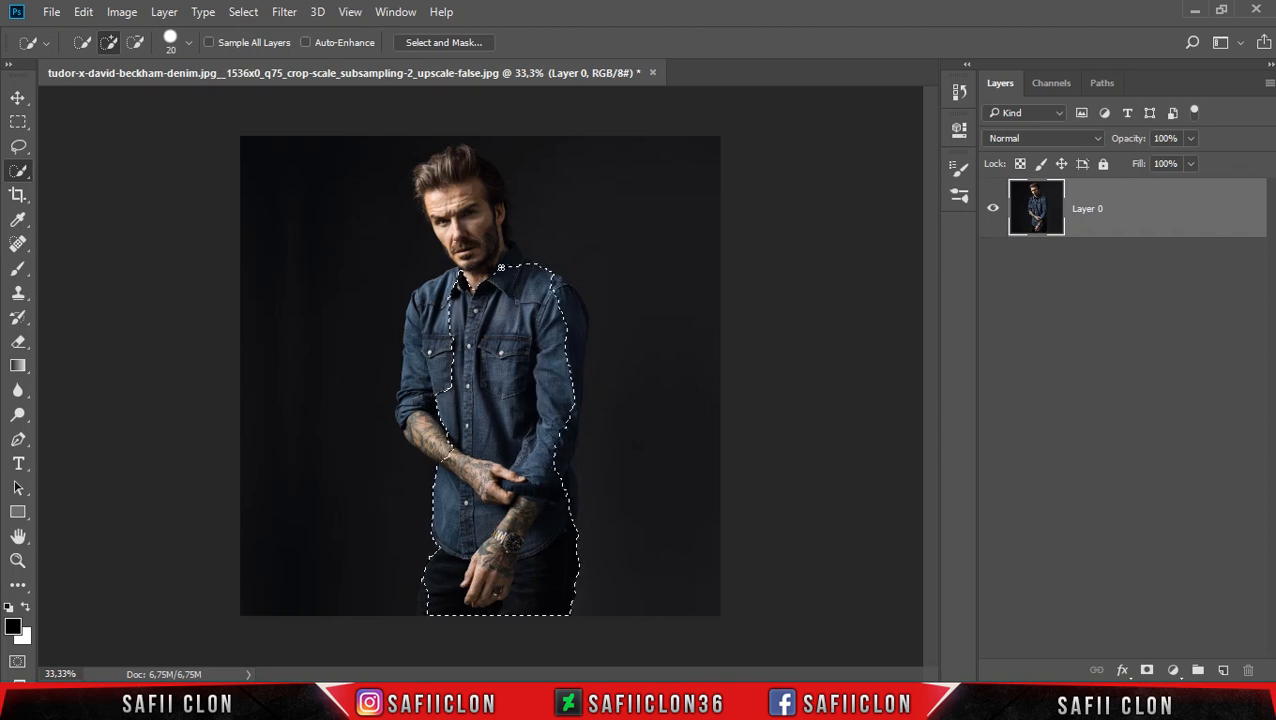
Extend the Quick Selection over the man's rolled-up sleeve and forearm, reducing the brush to 15 px.
left_click(570, 368)
key("ctrl+z")
key("bracketleft")
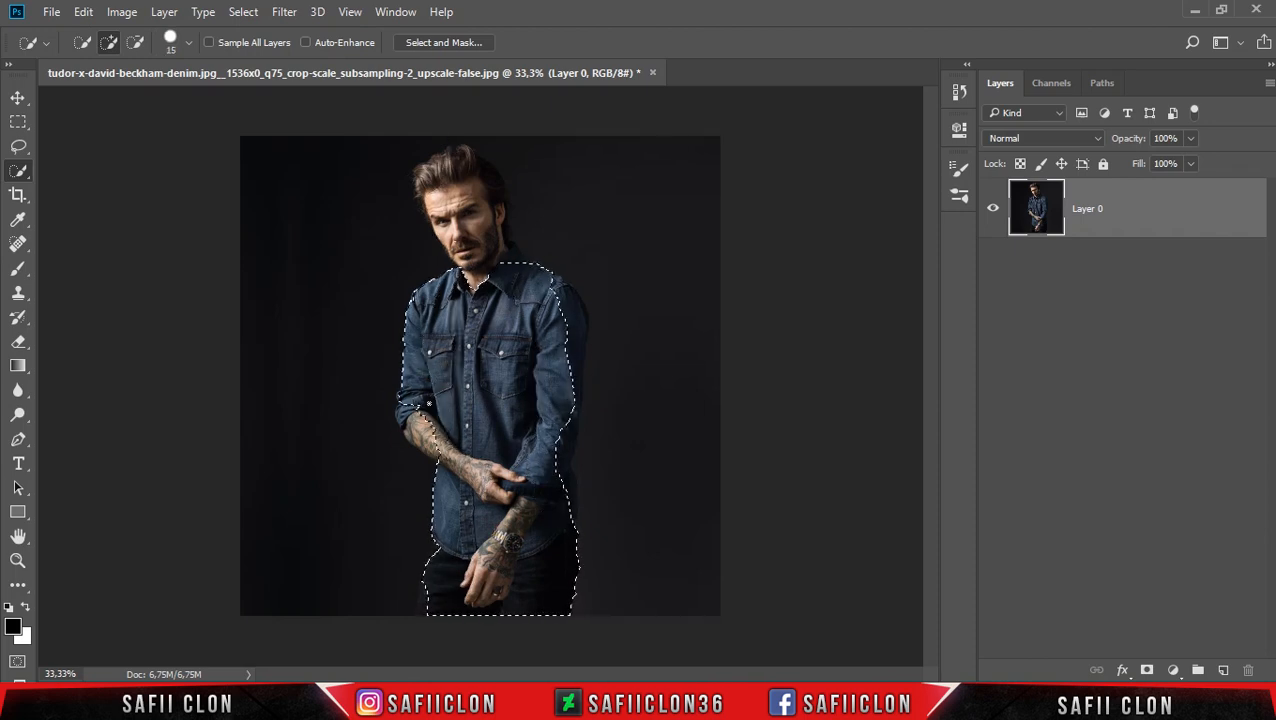
left_click(447, 190)
key("ctrl+z")
left_click(442, 168)
key("ctrl+z")
Add the missing part of the rolled sleeve cuff to the selection with the Lasso tool in add mode.
mouse_move(18, 147)
left_mouse_down()
mouse_move(122, 142)
mouse_move(100, 145)
left_mouse_up()
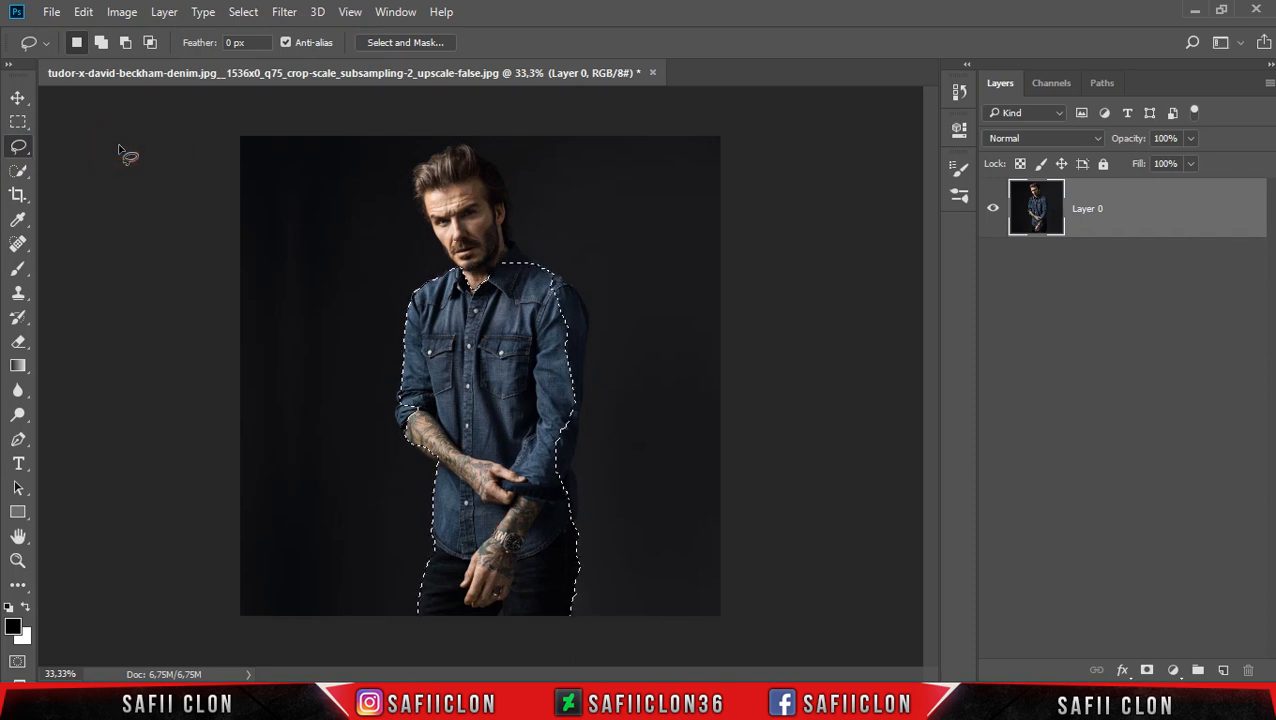
left_click(101, 43)
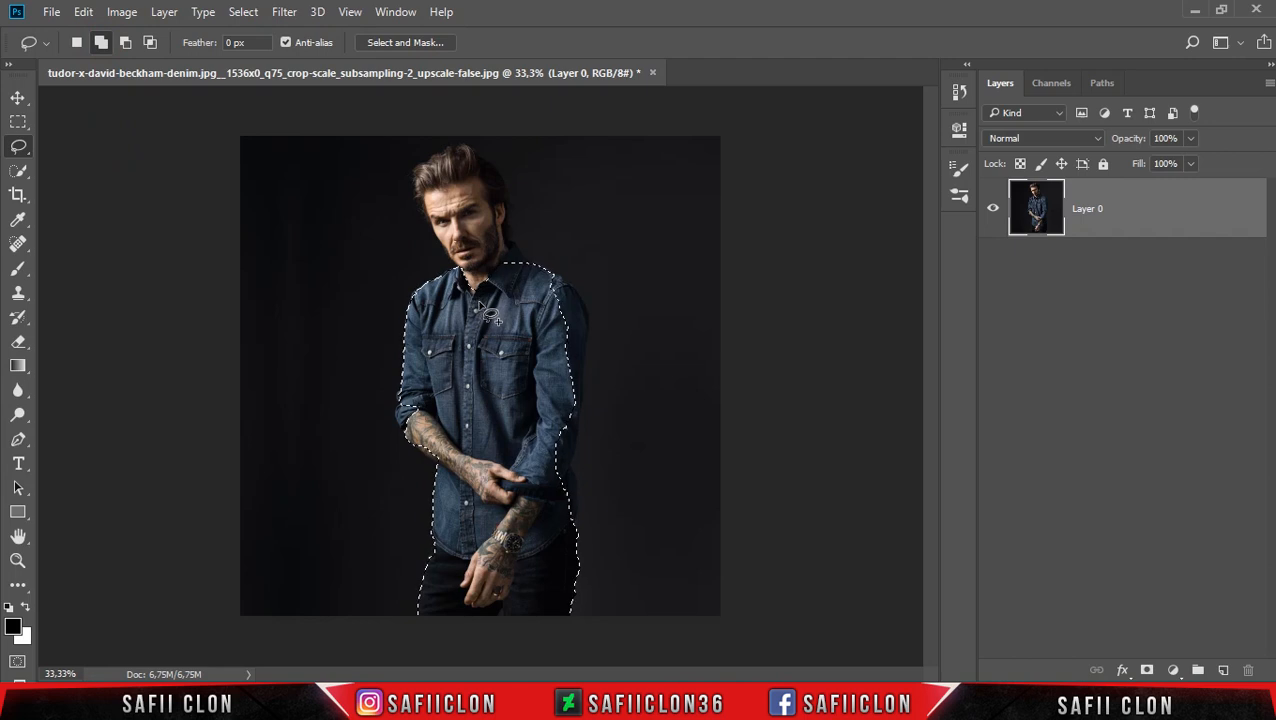
key("ctrl+plus")
scroll(485, 320, "down", 2)
left_click_drag(373, 339, 373, 340)
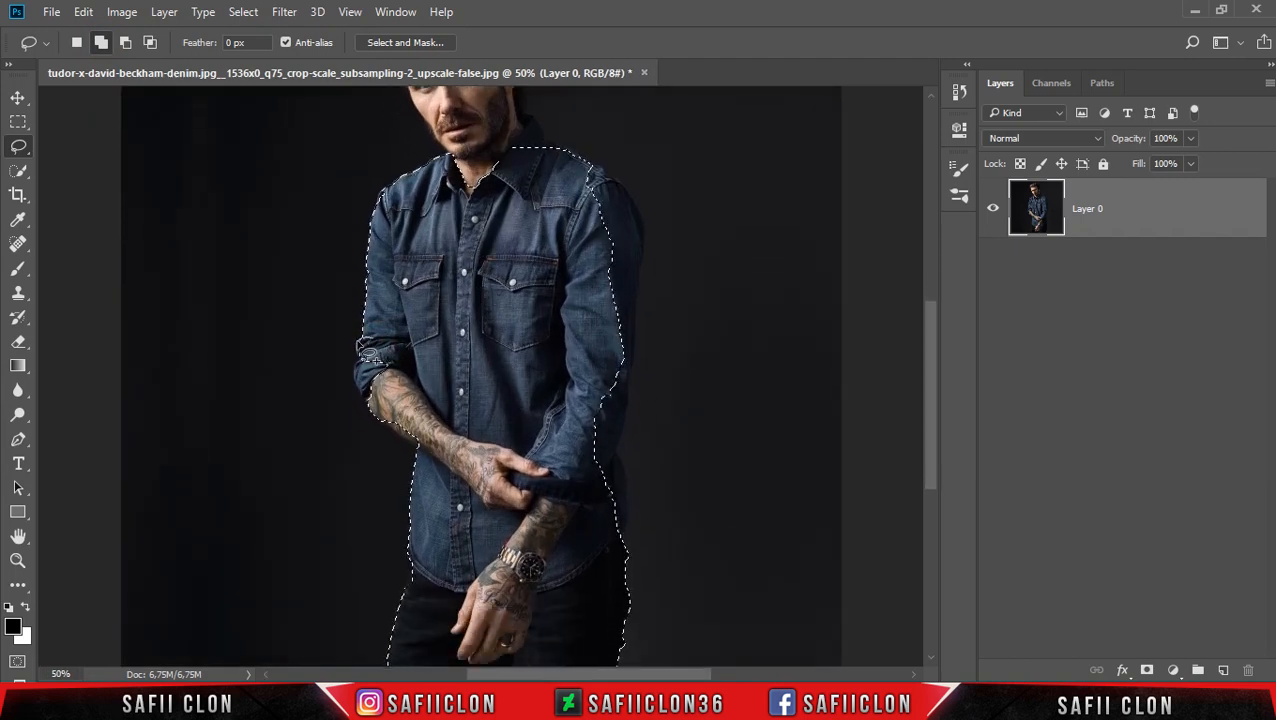
mouse_move(384, 353)
left_mouse_down()
mouse_move(364, 354)
mouse_move(364, 374)
left_mouse_up()
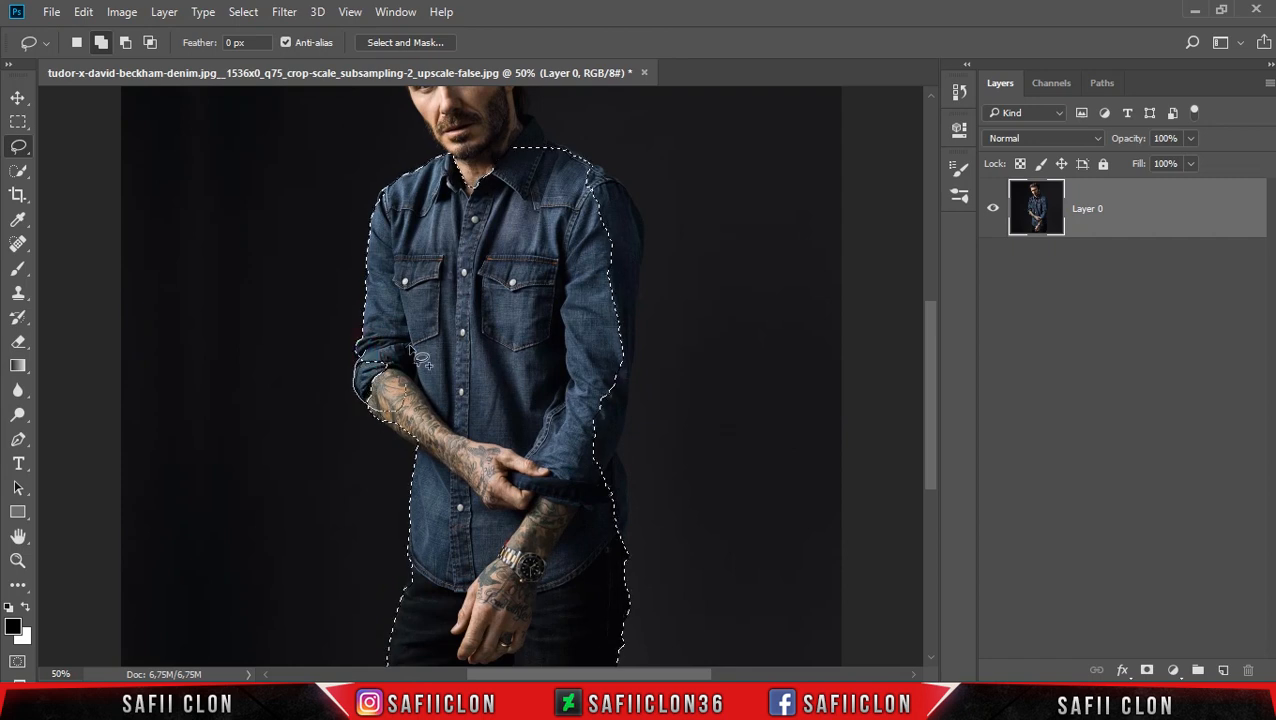
Add the remaining shaded arm, shoulder, head and hair to the Lasso selection so it surrounds the whole man.
scroll(420, 360, "down", 3)
scroll(548, 518, "up", 3)
mouse_move(626, 514)
left_mouse_down()
mouse_move(628, 474)
mouse_move(574, 515)
mouse_move(613, 582)
mouse_move(628, 474)
mouse_move(621, 602)
mouse_move(636, 484)
mouse_move(624, 558)
mouse_move(644, 505)
mouse_move(578, 450)
mouse_move(613, 564)
mouse_move(527, 461)
mouse_move(560, 506)
left_mouse_up()
scroll(612, 580, "up", 4)
scroll(630, 515, "up", 2)
scroll(620, 576, "up", 3)
scroll(558, 562, "up", 3)
mouse_move(446, 540)
left_mouse_down()
mouse_move(462, 492)
mouse_move(457, 512)
mouse_move(520, 487)
mouse_move(530, 455)
mouse_move(524, 382)
mouse_move(467, 327)
mouse_move(457, 519)
mouse_move(413, 442)
mouse_move(429, 475)
mouse_move(415, 447)
mouse_move(457, 479)
mouse_move(399, 422)
mouse_move(412, 332)
mouse_move(438, 474)
left_mouse_up()
mouse_move(430, 345)
left_mouse_down()
mouse_move(473, 345)
mouse_move(440, 350)
left_mouse_up()
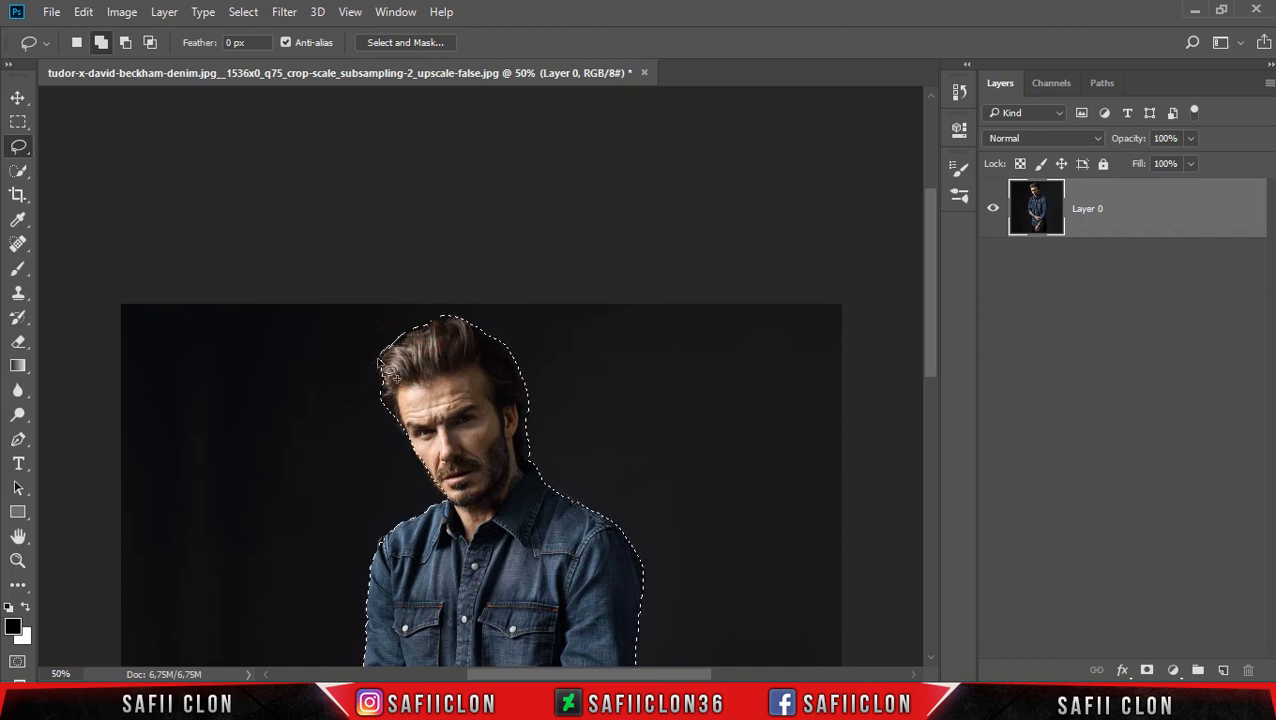
scroll(370, 433, "down", 2)
scroll(630, 480, "down", 5)
scroll(636, 484, "down", 1)
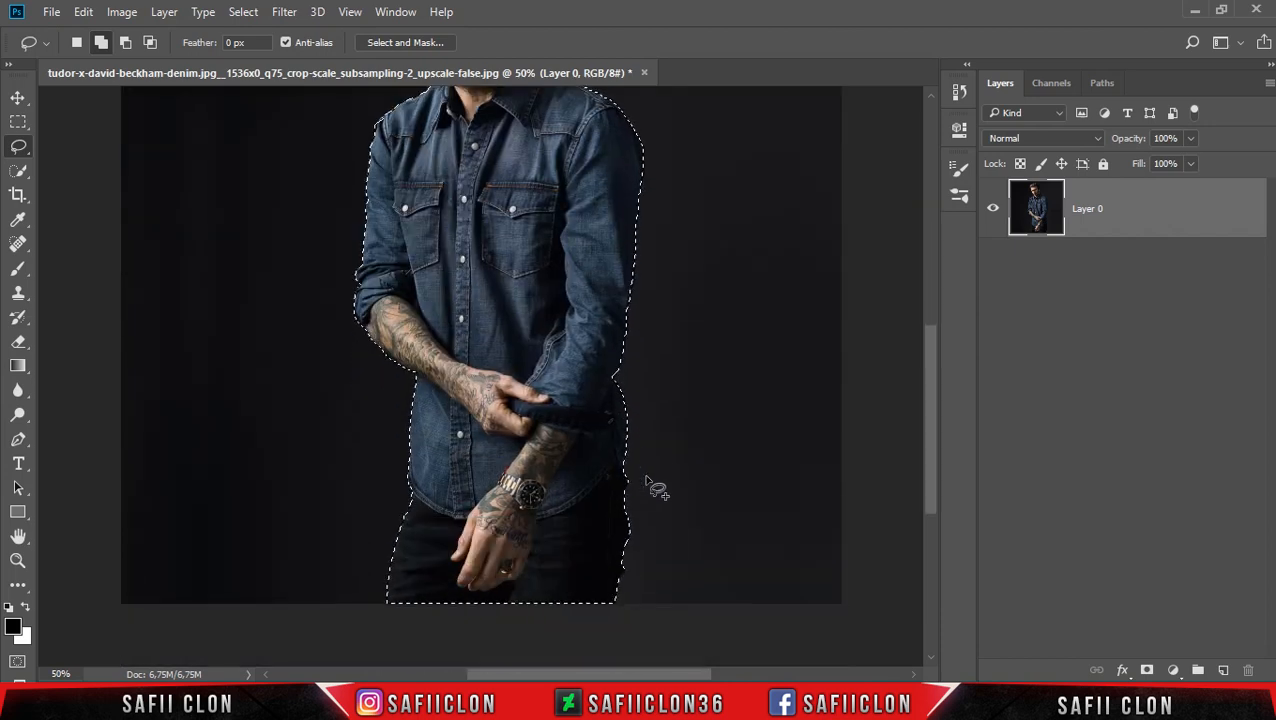
Mask Layer 0 with the selection to cut the man out of his dark background.
left_click(1157, 218)
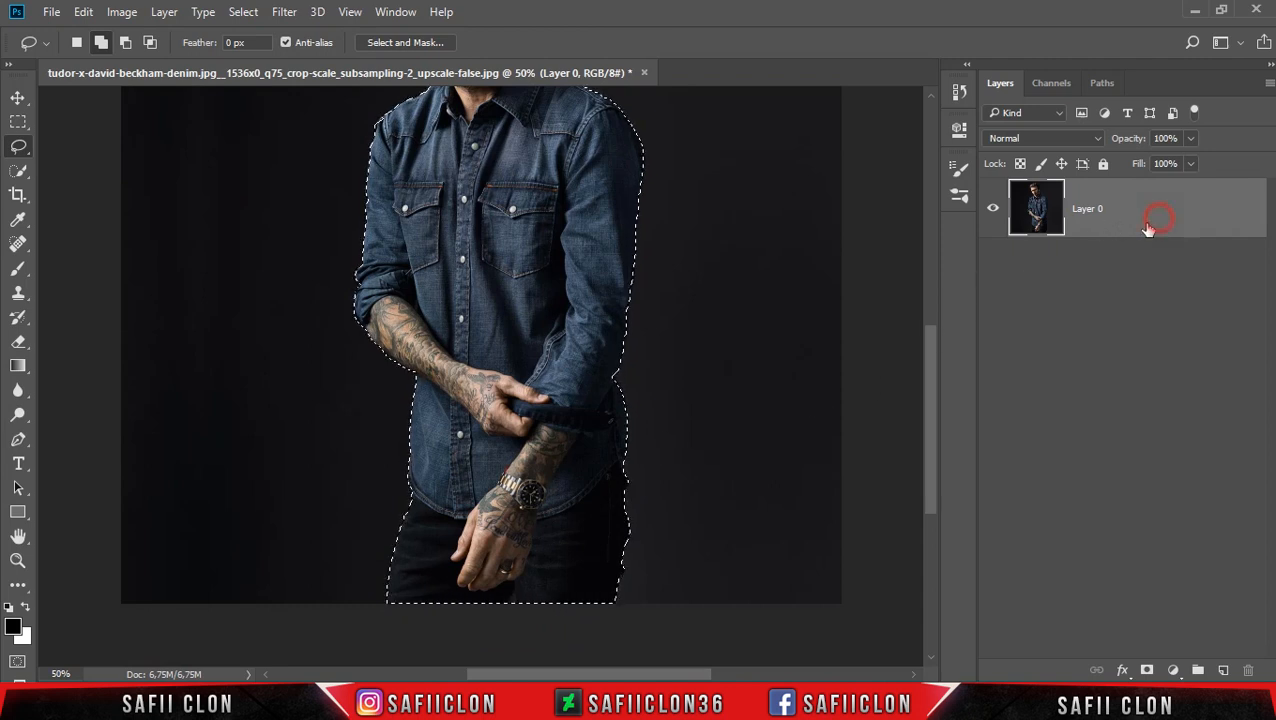
left_click(1148, 670)
left_click_drag(934, 448, 925, 353)
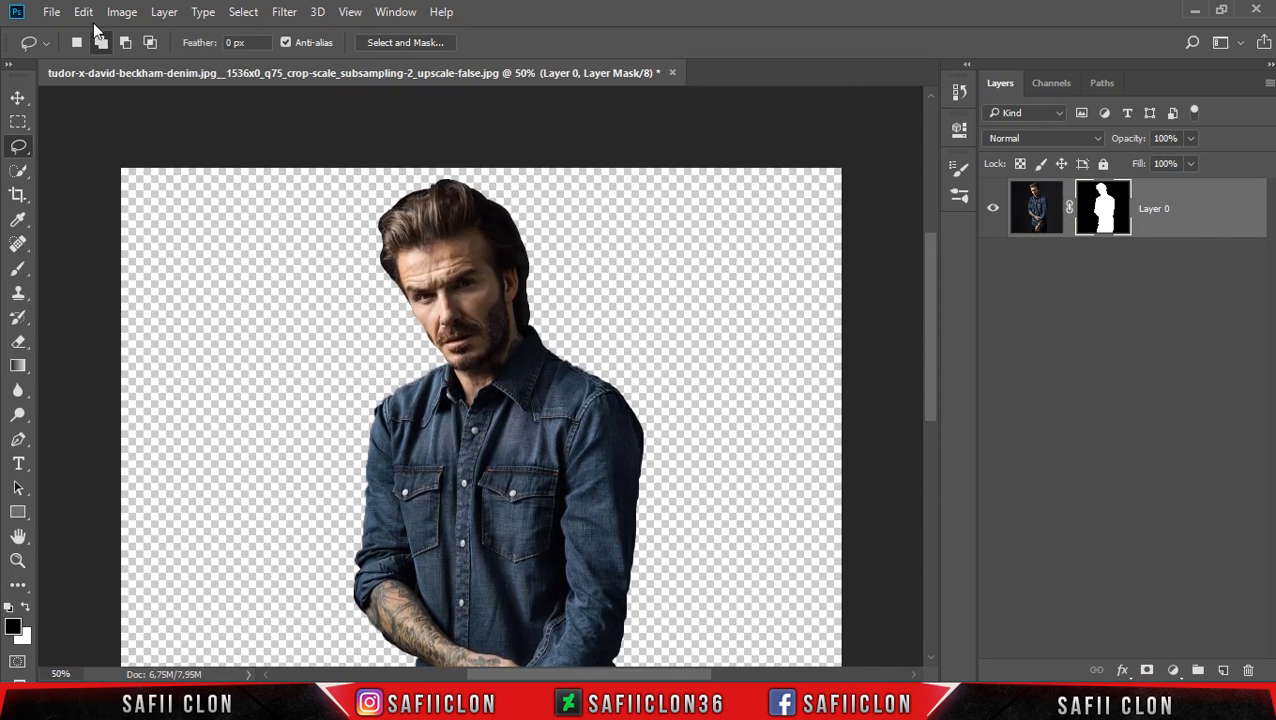
Open the maxresdefault JPG image and unlock its Background layer.
left_click(51, 12)
left_click(72, 50)
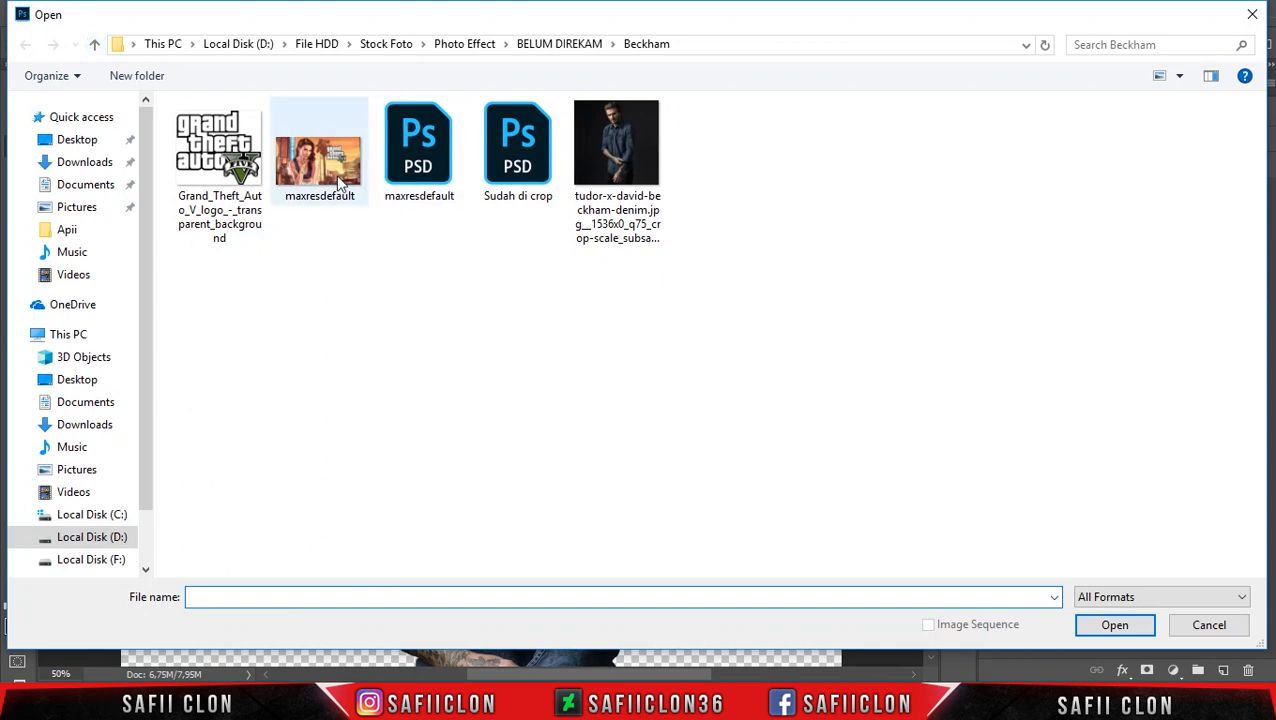
left_click(330, 168)
left_click(1114, 624)
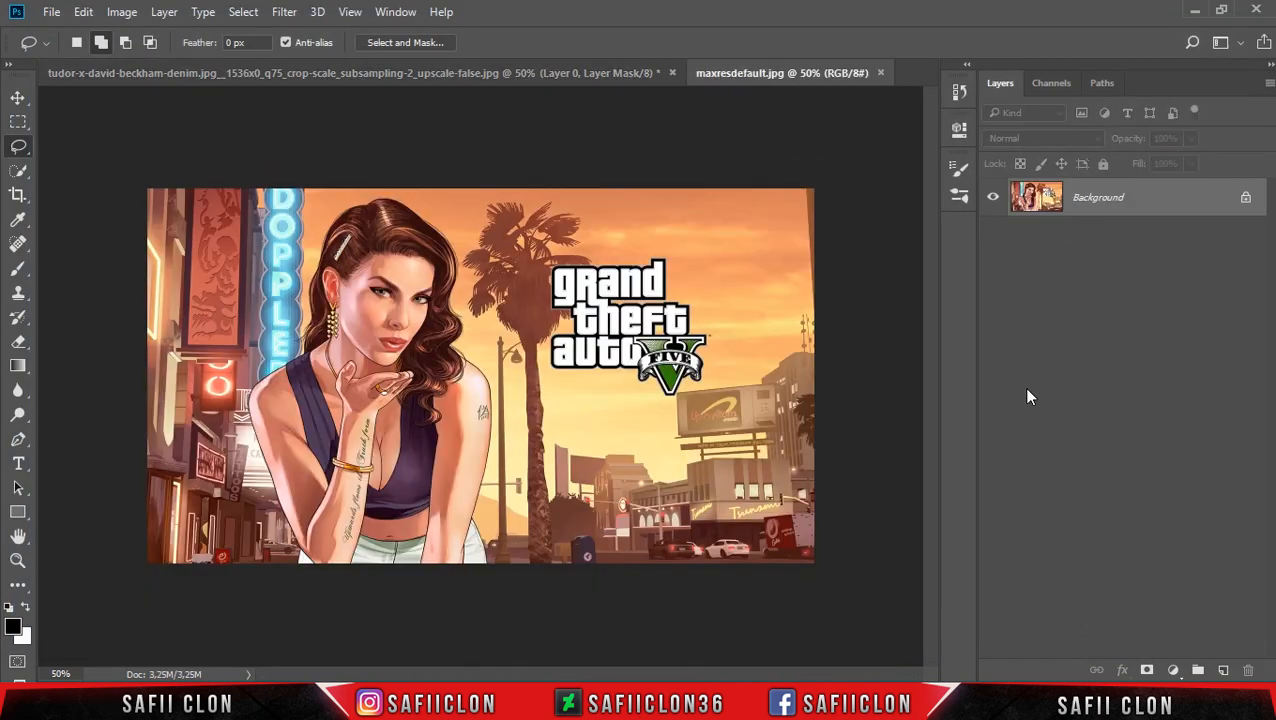
left_click(1243, 199)
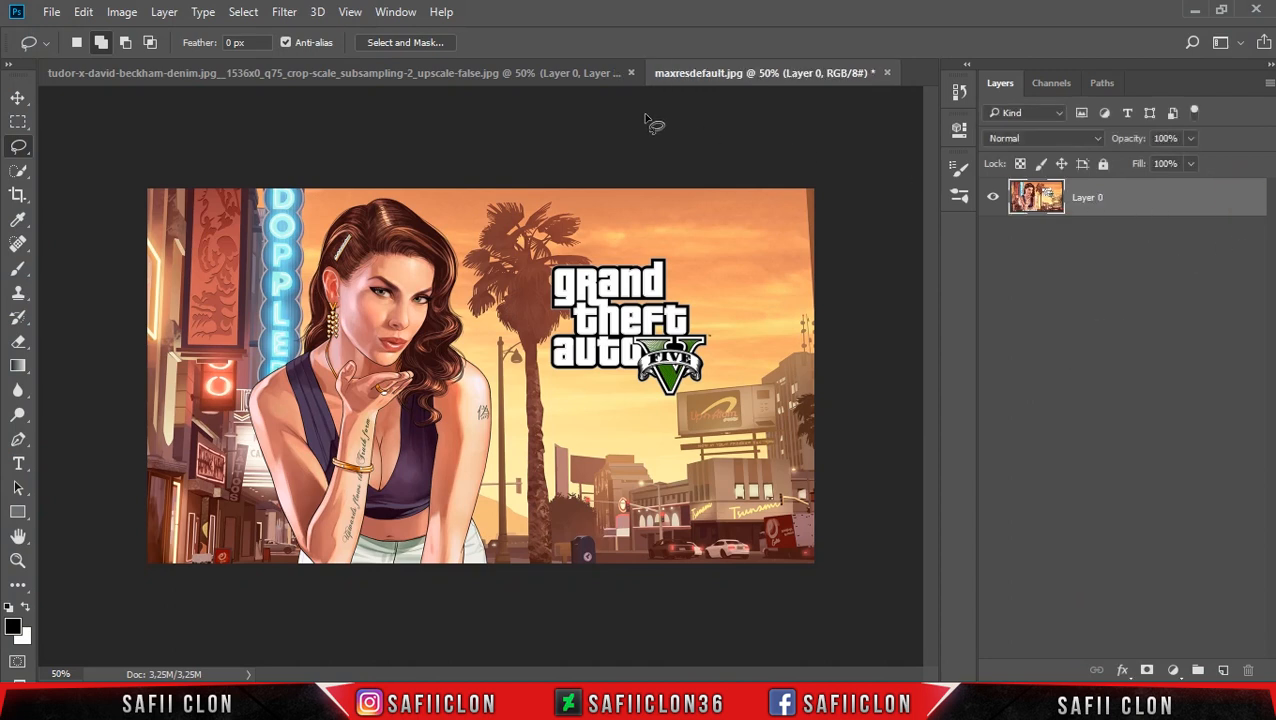
Copy the masked man layer into the maxresdefault image and scale it down to 88.15%.
left_click(498, 76)
left_click_drag(1207, 215, 600, 372)
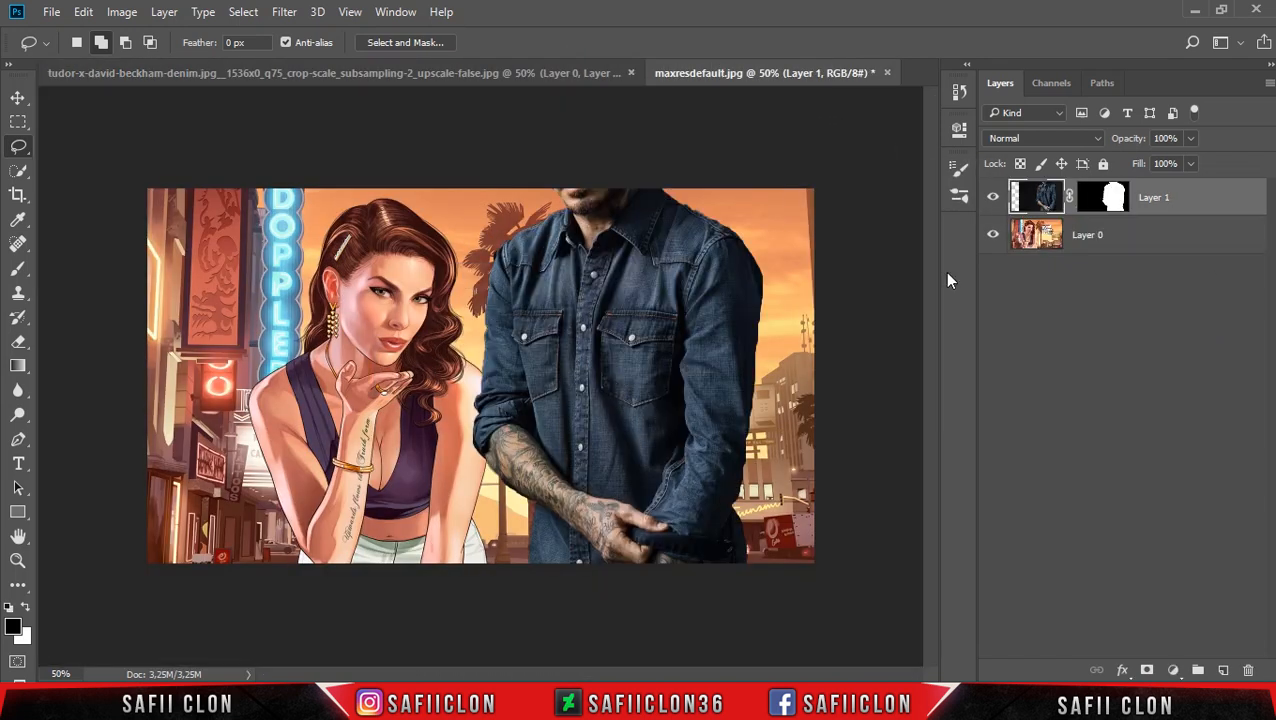
key("ctrl+t")
left_click_drag(672, 249, 608, 452)
left_click_drag(178, 203, 220, 248)
left_click_drag(640, 467, 564, 371)
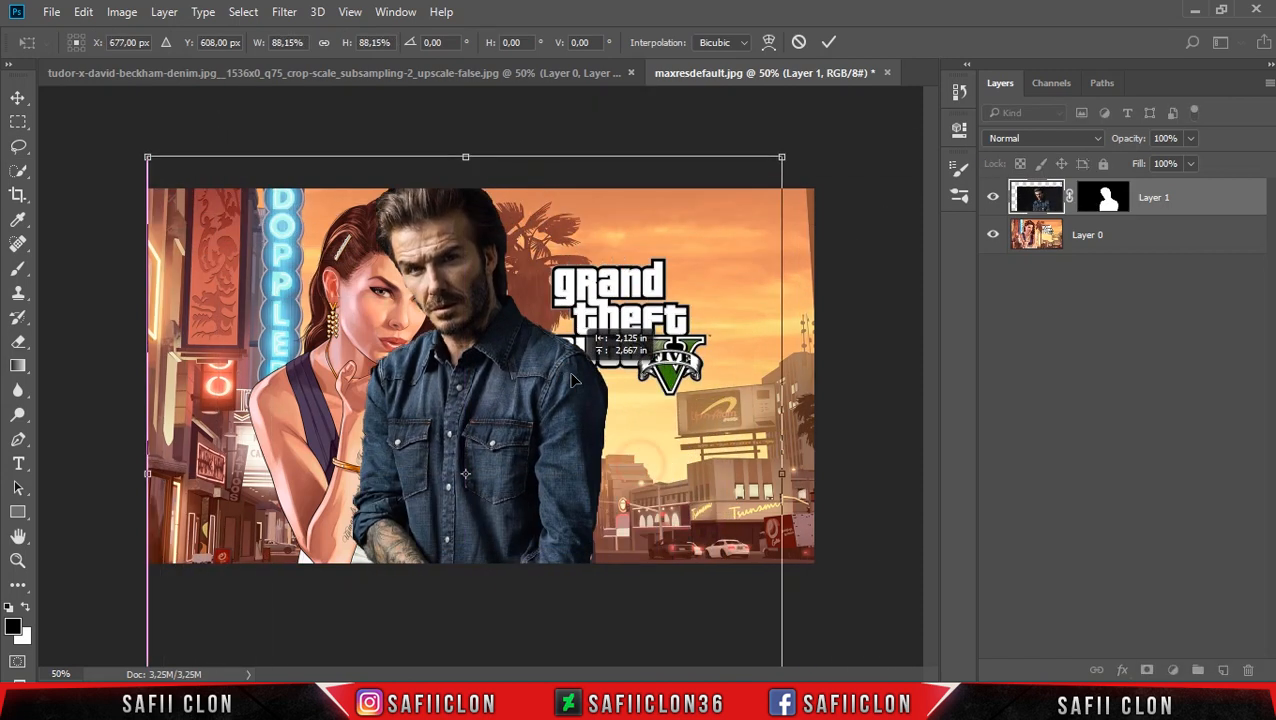
Flip the man horizontally and move him over the woman in the artwork.
right_click(485, 307)
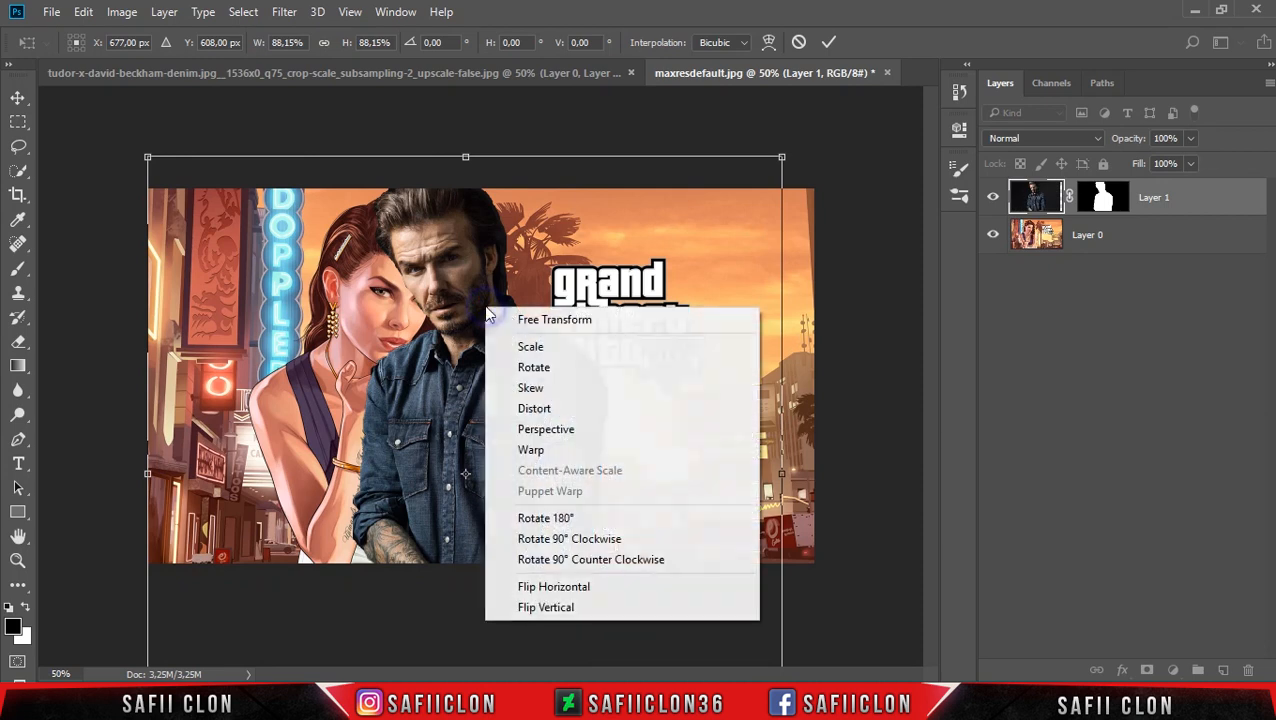
left_click(592, 586)
left_click_drag(556, 338, 457, 368)
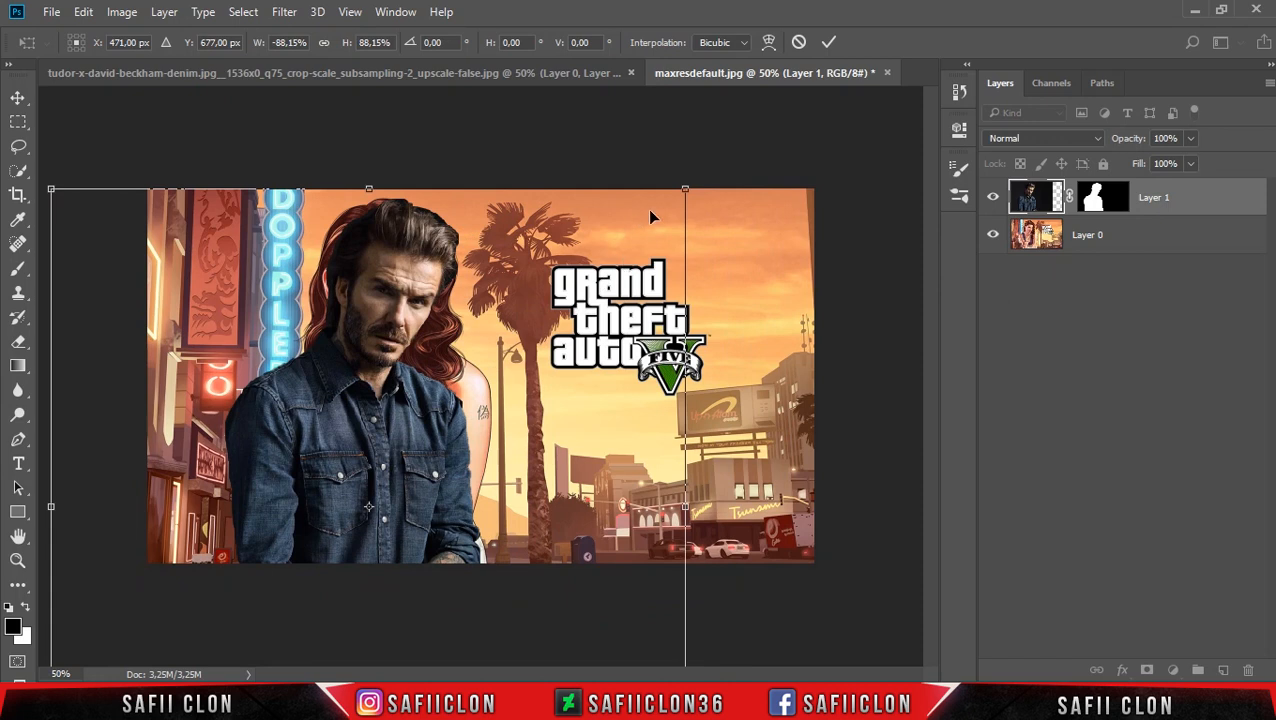
Enlarge the man to 95.96%, rotate him by 2° and apply the transform with him covering the woman.
left_click_drag(687, 189, 712, 162)
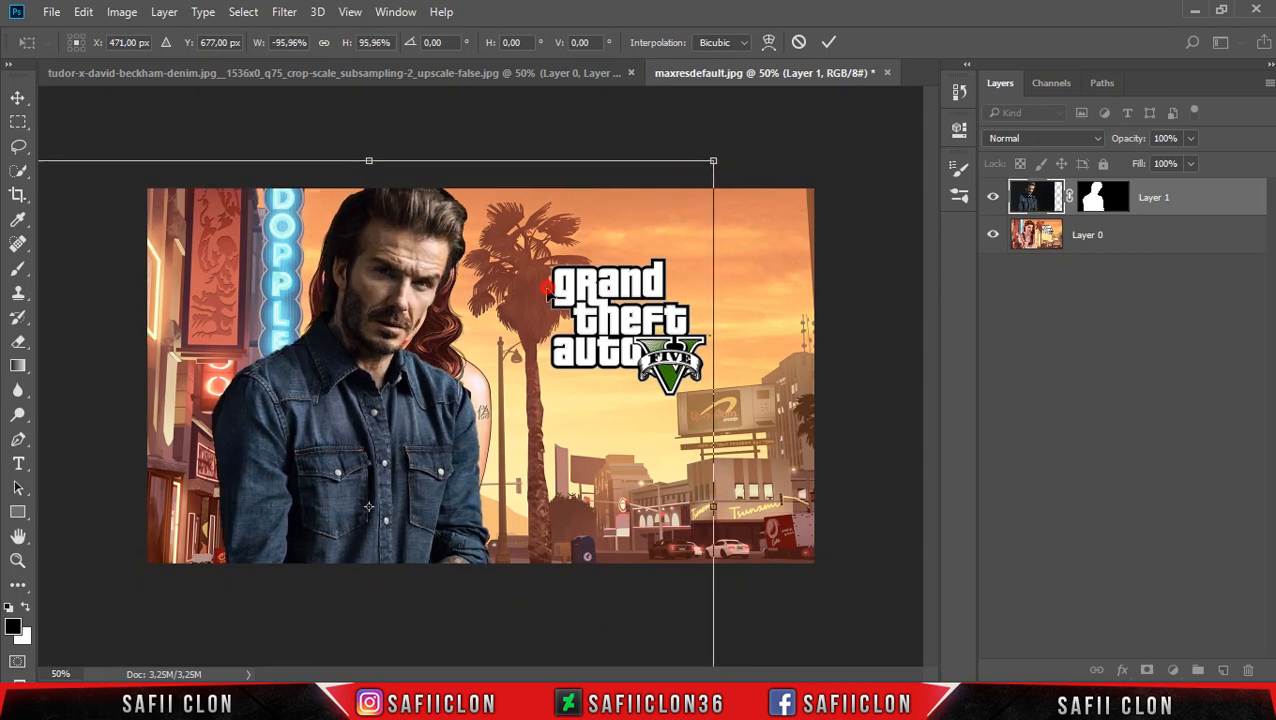
left_click_drag(547, 292, 558, 308)
left_click_drag(766, 157, 763, 137)
mouse_move(525, 287)
left_mouse_down()
mouse_move(522, 267)
mouse_move(527, 288)
left_mouse_up()
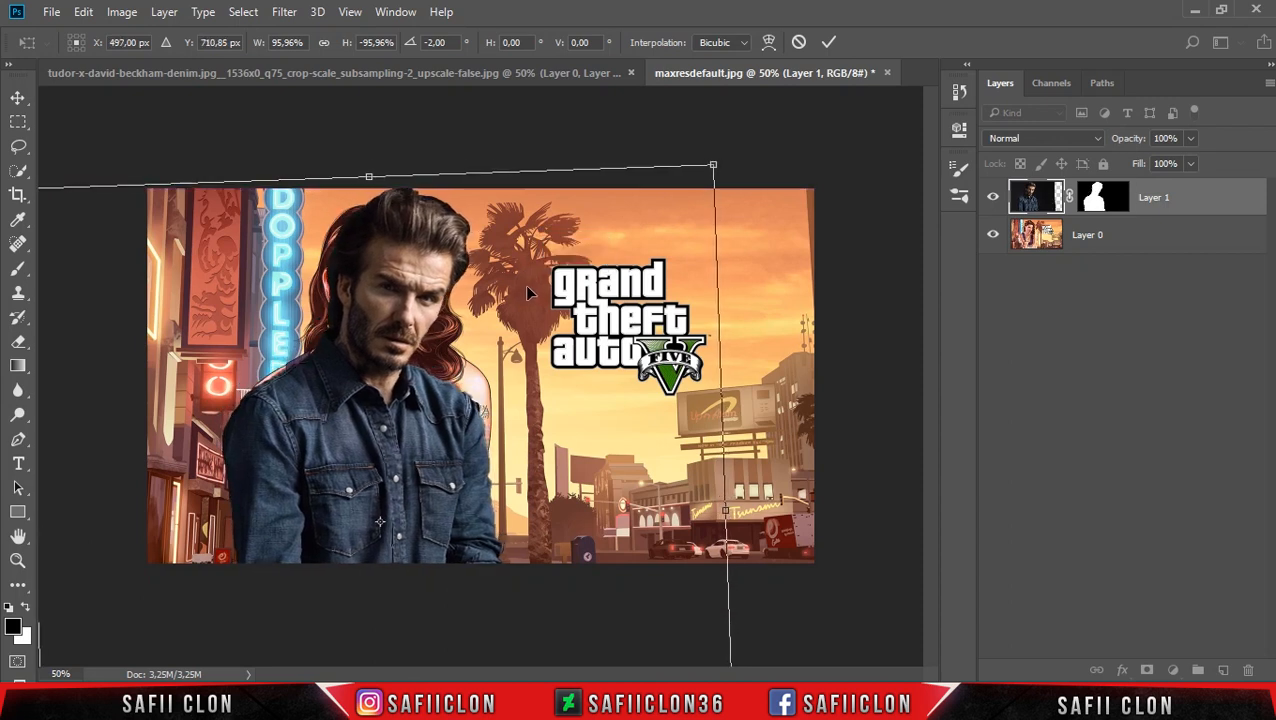
left_click(829, 42)
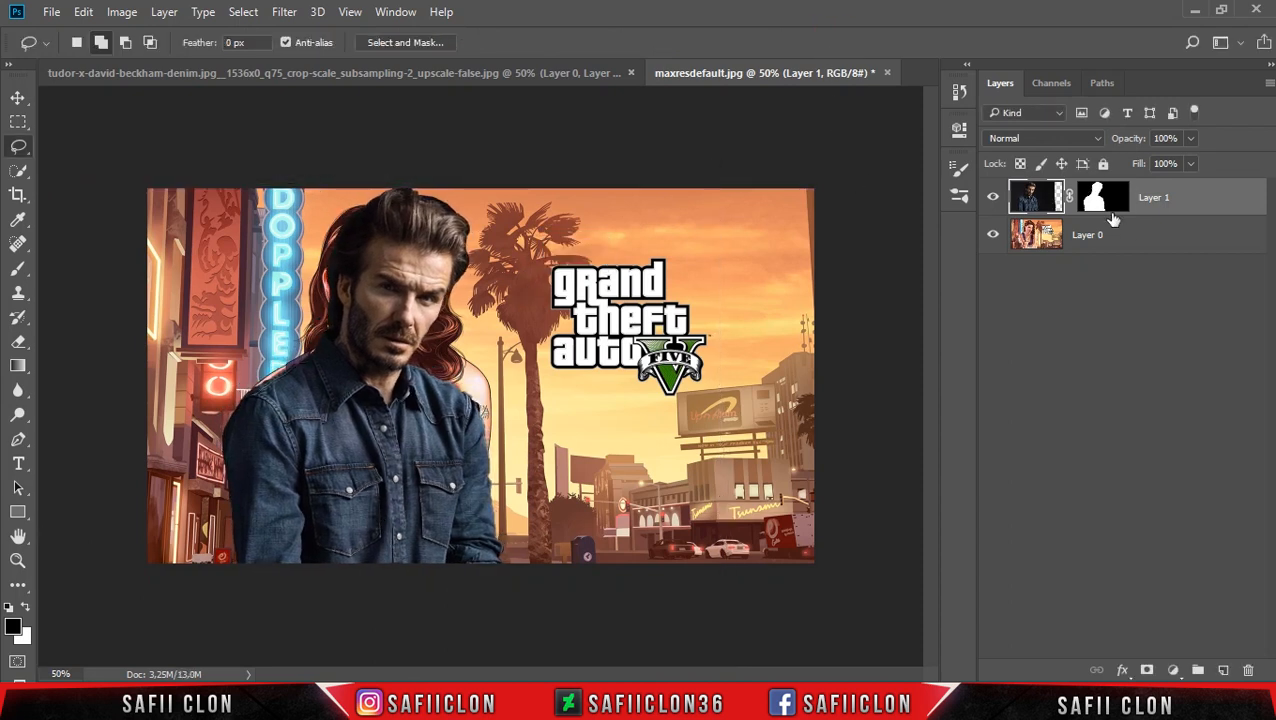
Refine the hair edge of the man's layer mask in Select and Mask with a 13 px Refine Edge brush.
left_click(1093, 199)
right_click(1093, 197)
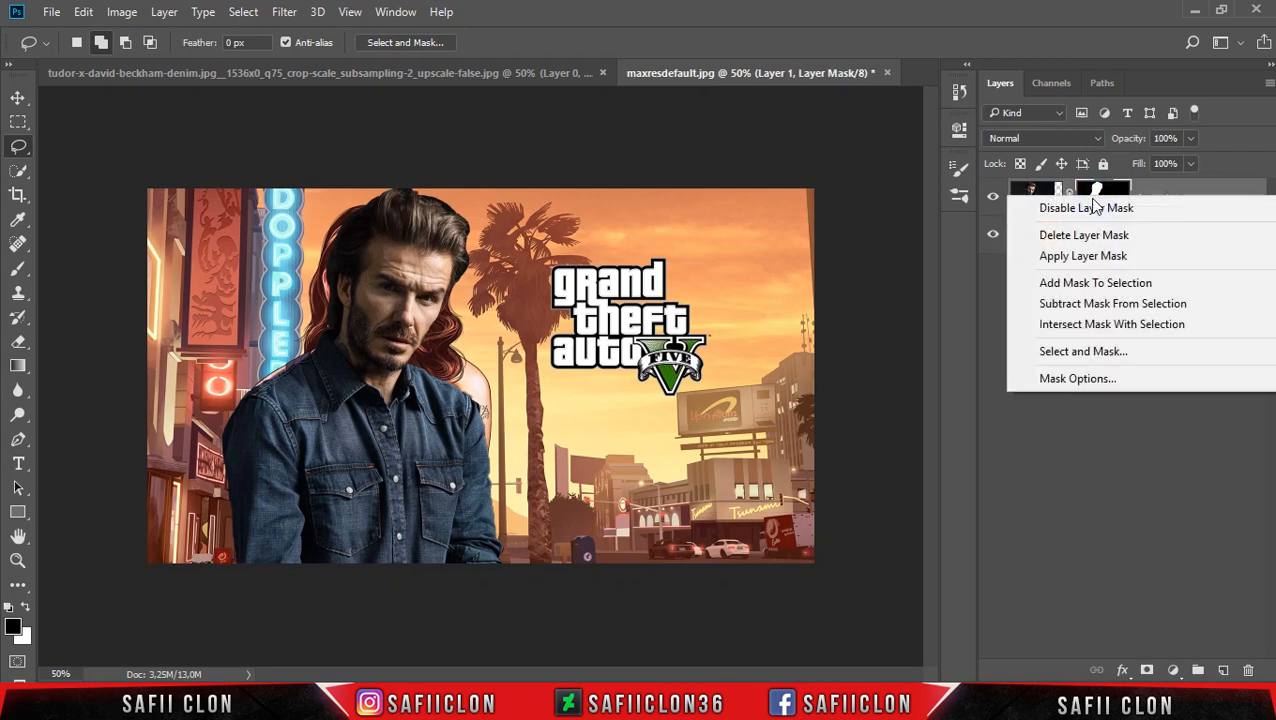
left_click(1117, 361)
key("ctrl+plus")
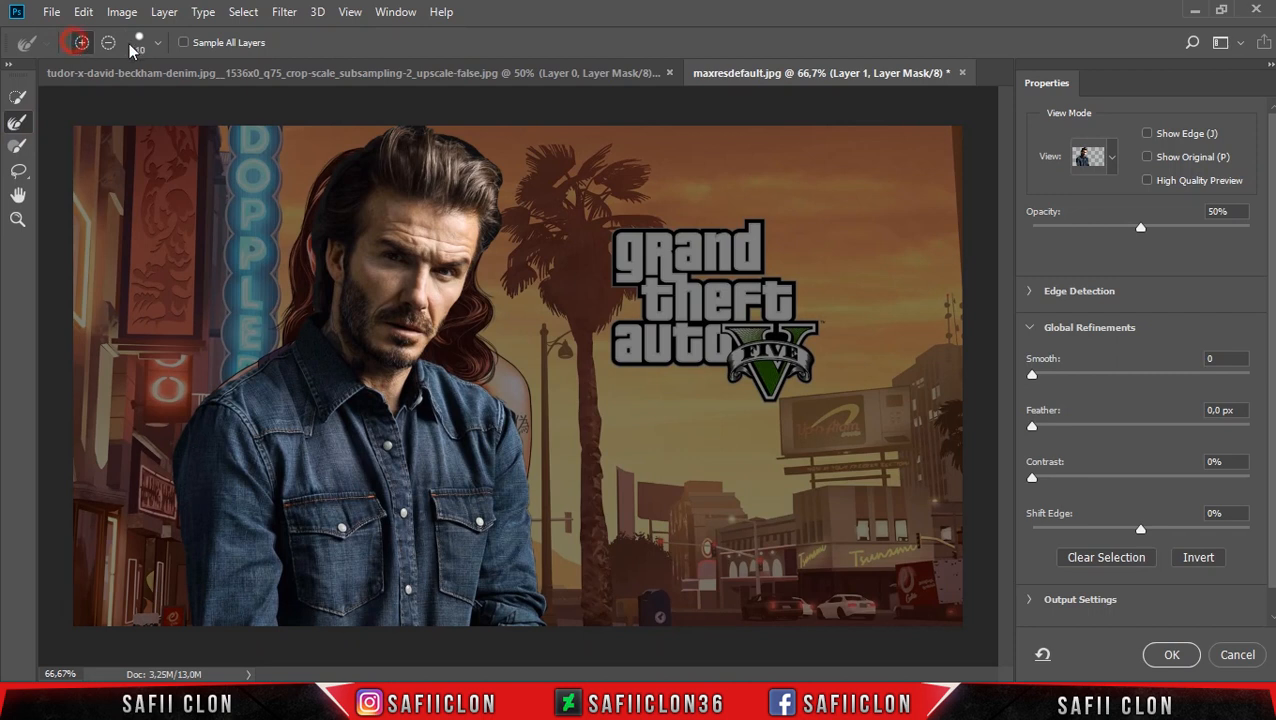
left_click(157, 47)
left_click(65, 97)
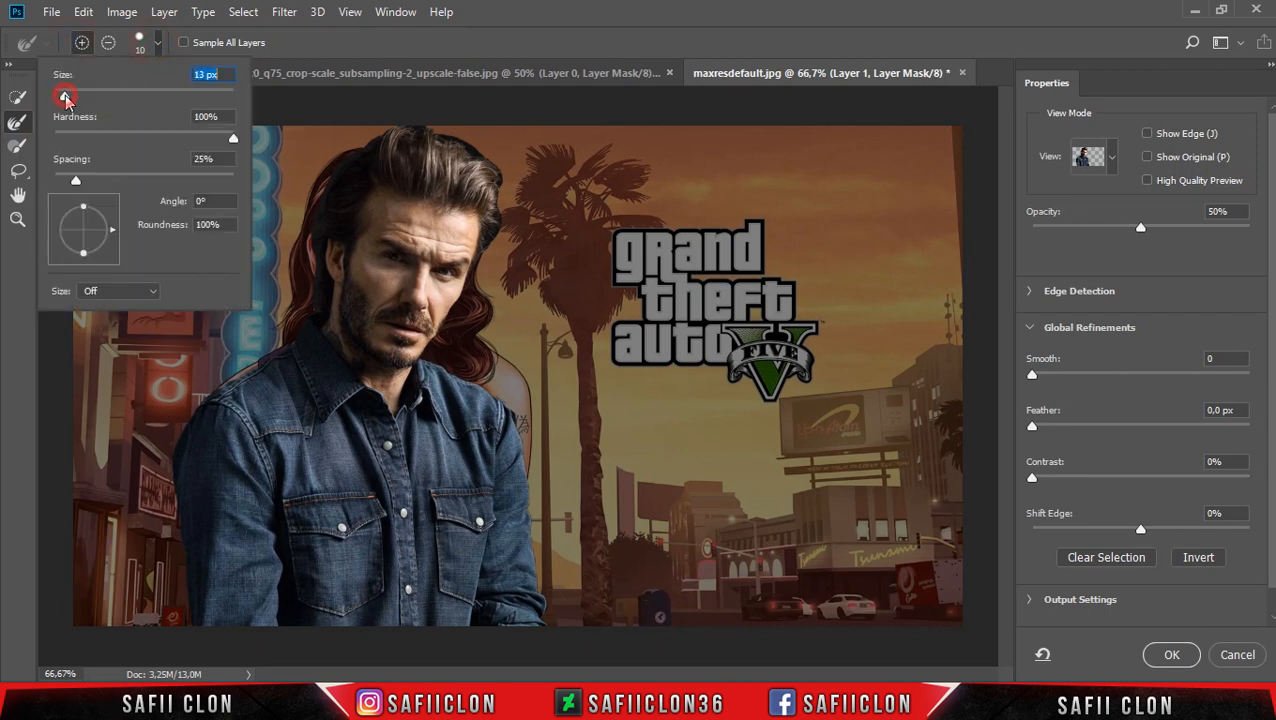
left_click(352, 44)
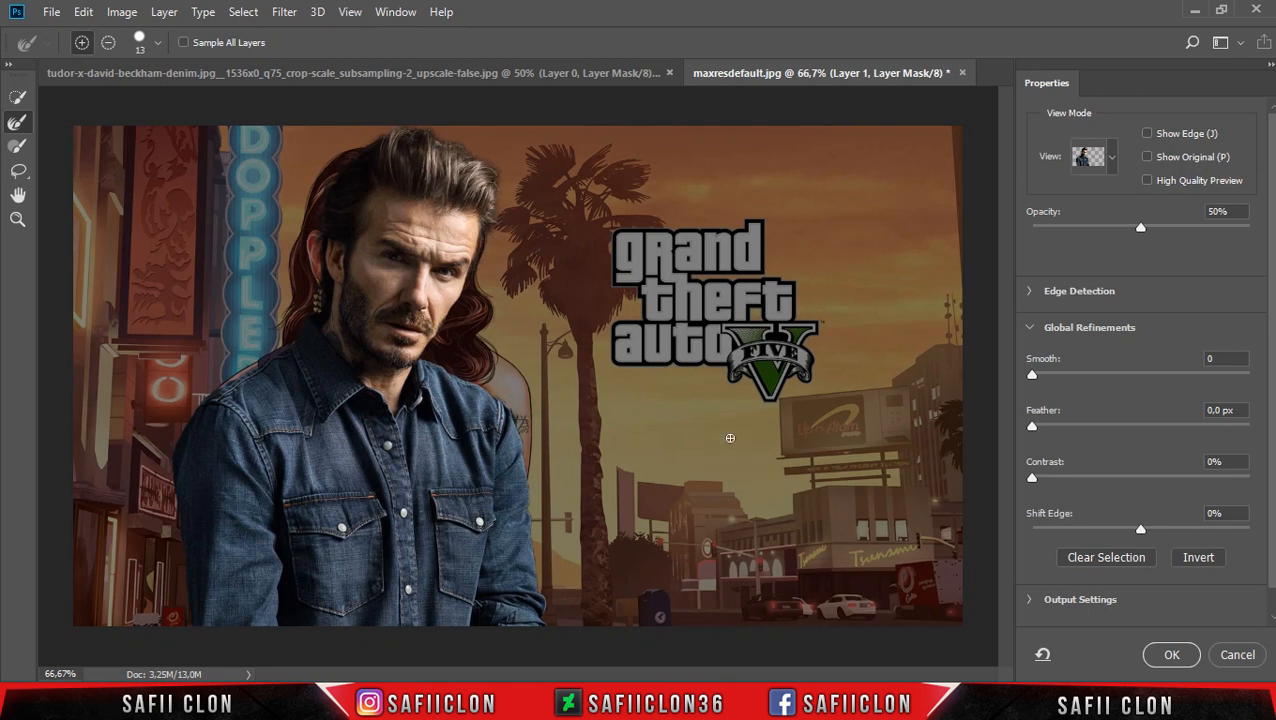
left_click(1168, 656)
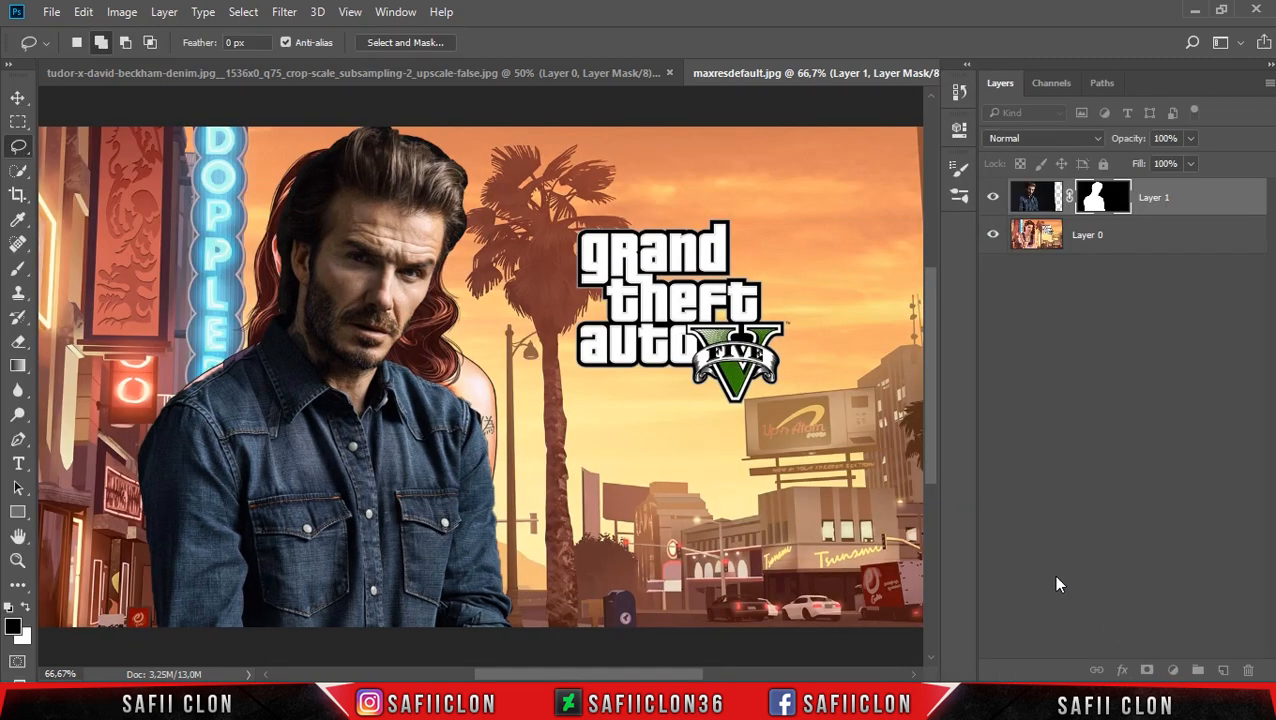
Remove the woman's hair and ear left of the man's head on Layer 0 with a 23 px Content-Aware Spot Healing Brush.
left_click(1146, 235)
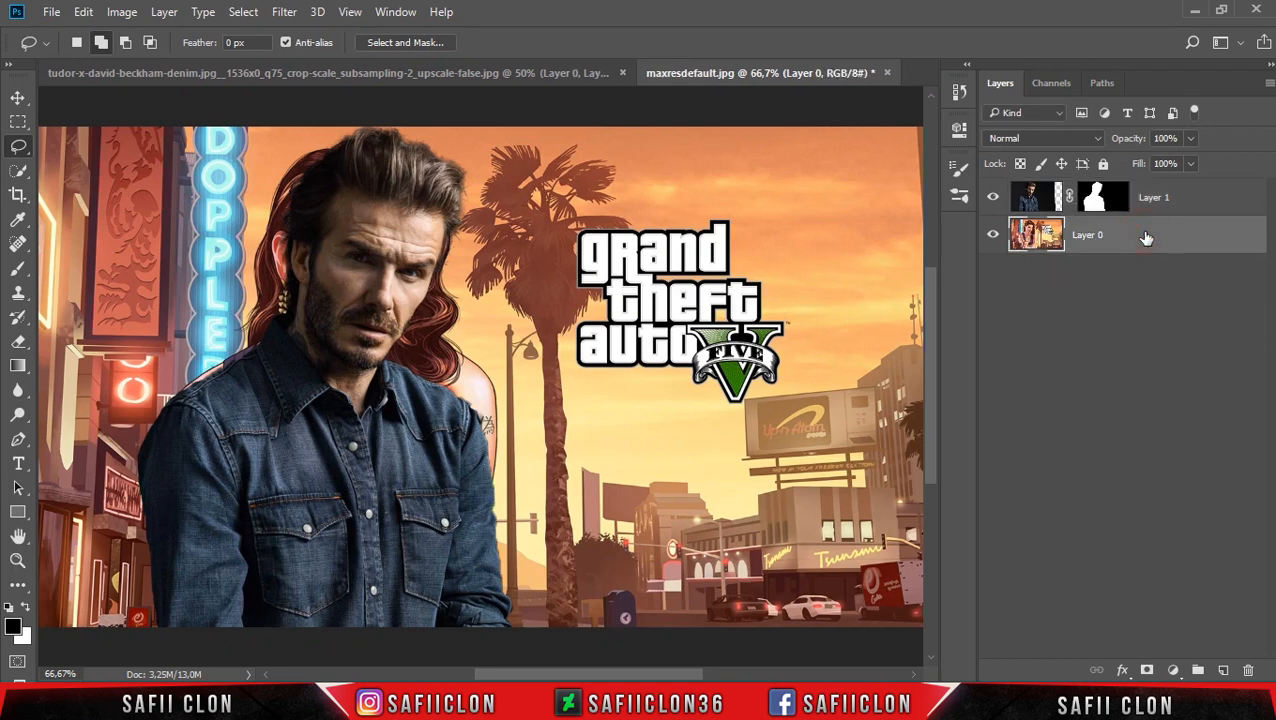
left_click(18, 243)
left_click(92, 247)
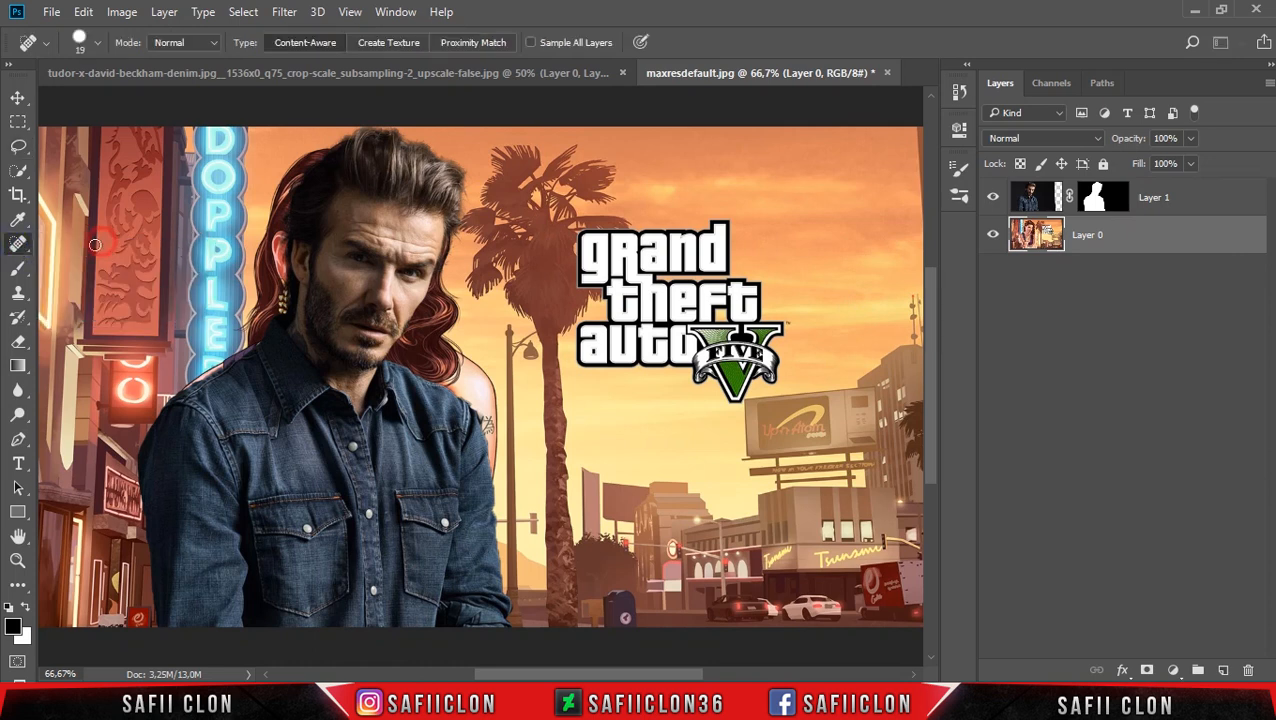
left_click(97, 43)
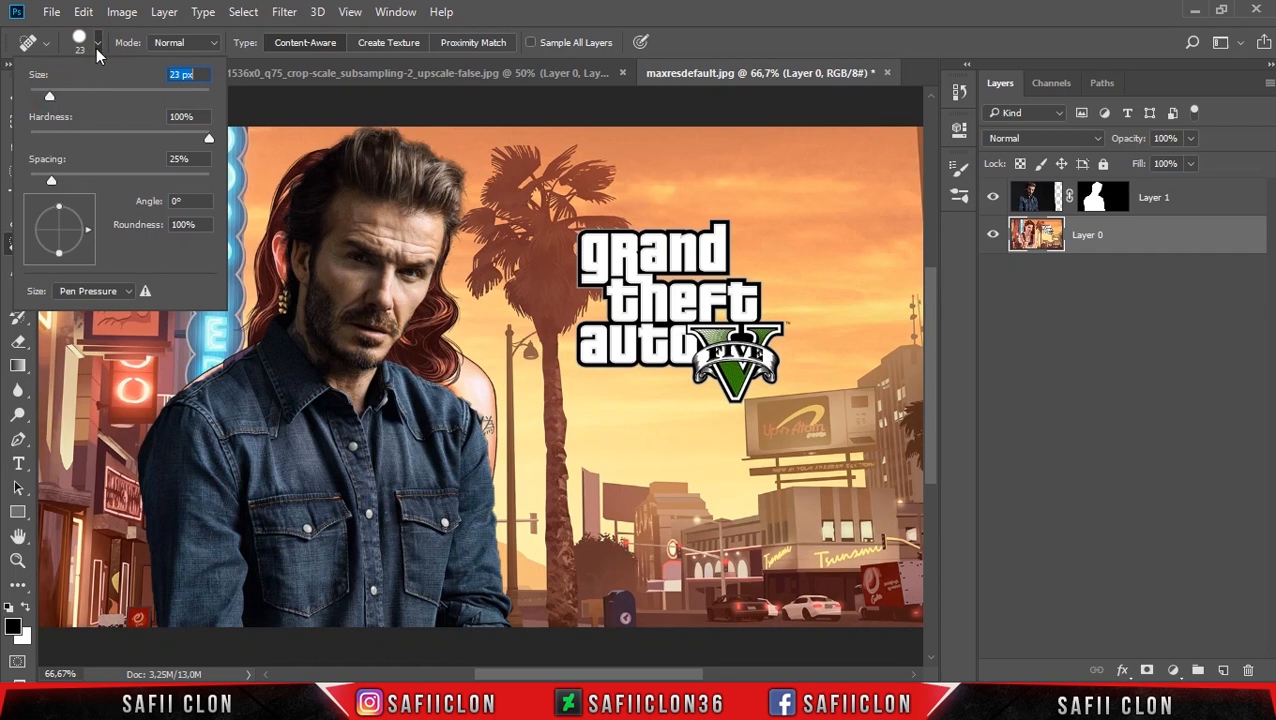
left_click(97, 45)
left_click(198, 44)
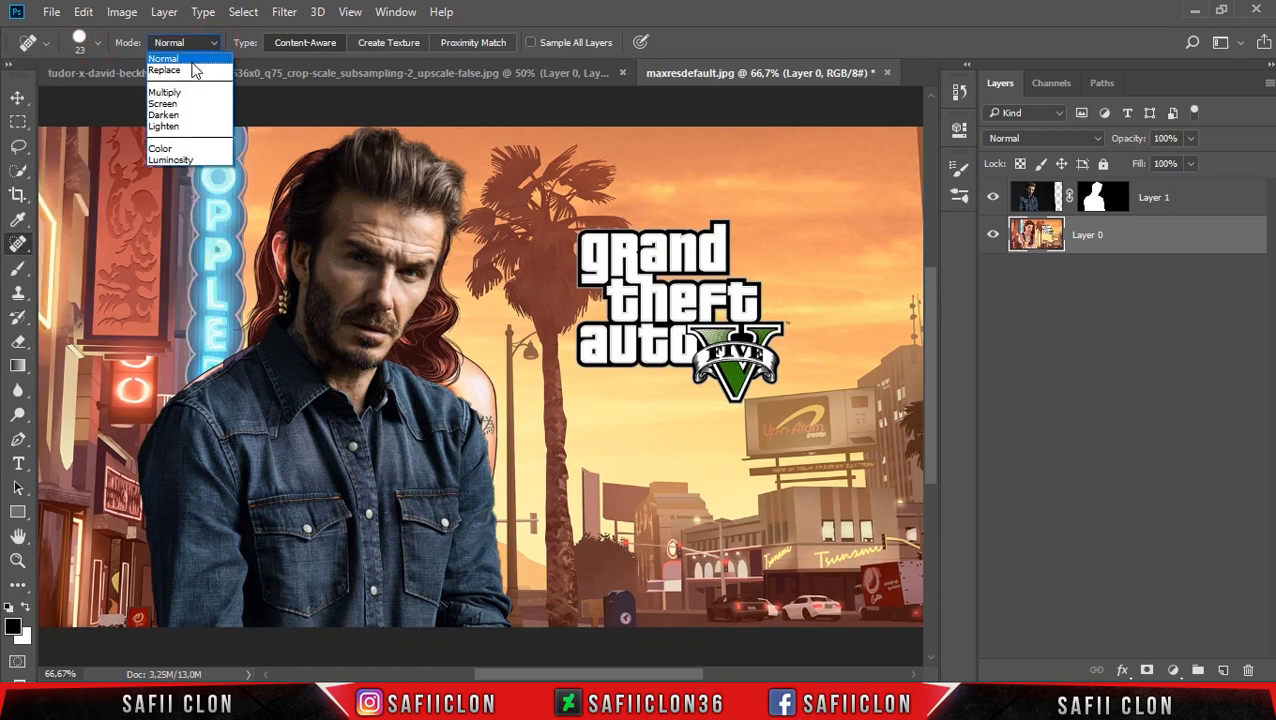
left_click(187, 61)
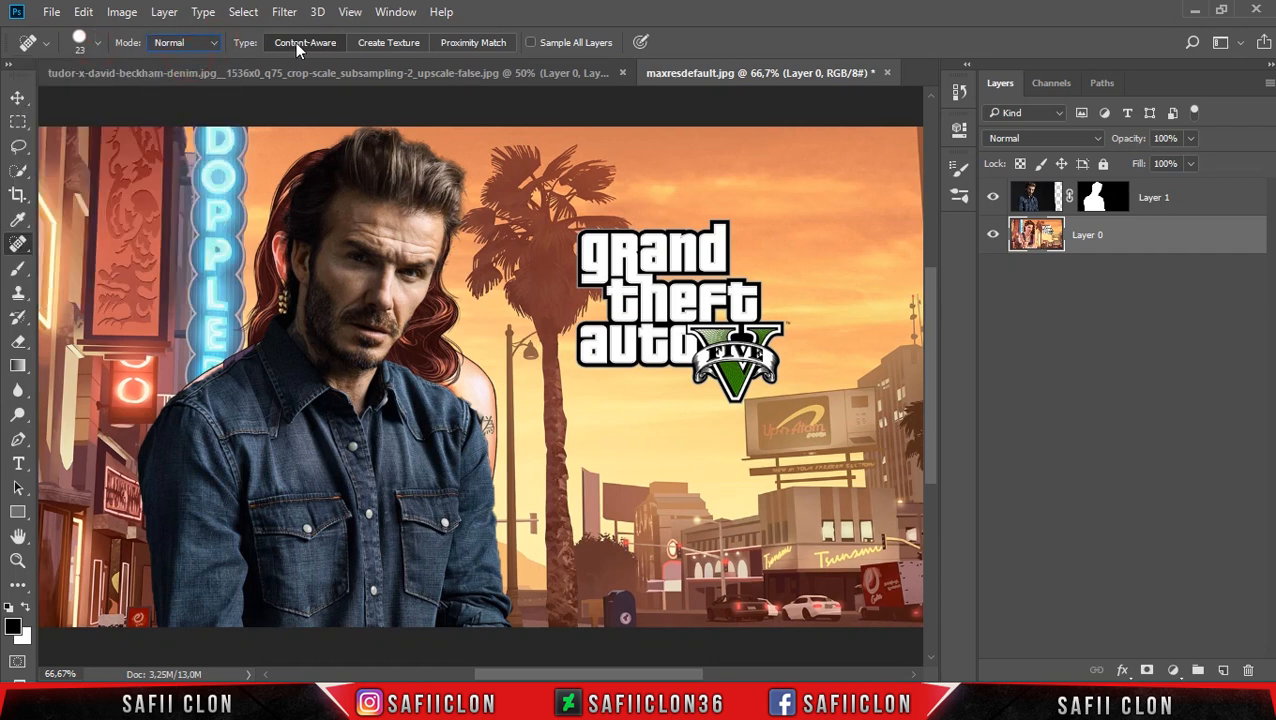
mouse_move(327, 151)
left_mouse_down()
mouse_move(290, 174)
mouse_move(281, 199)
left_mouse_up()
mouse_move(326, 152)
left_mouse_down()
mouse_move(286, 180)
mouse_move(260, 287)
mouse_move(277, 292)
mouse_move(256, 337)
left_mouse_up()
left_click_drag(259, 245, 271, 229)
mouse_move(308, 164)
left_mouse_down()
mouse_move(362, 136)
mouse_move(277, 262)
mouse_move(286, 324)
left_mouse_up()
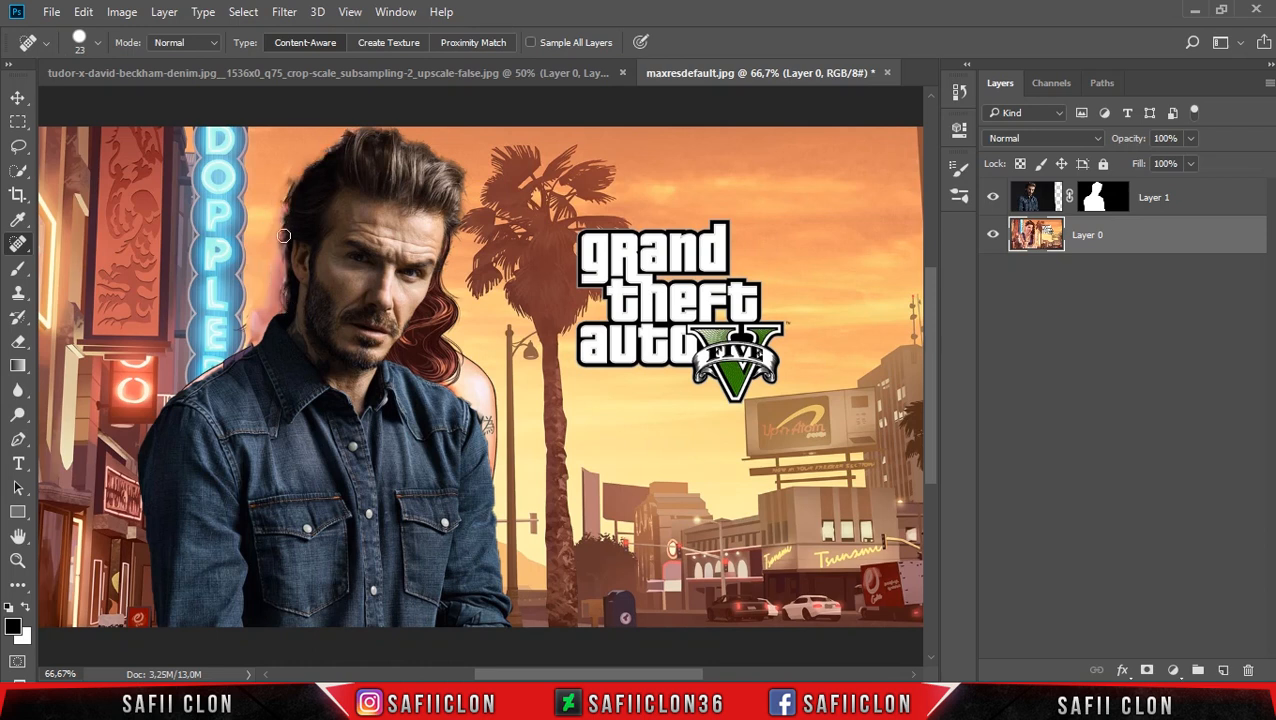
Heal the leftover smudges along the back of the man's hair and neck.
left_click(291, 184)
left_click(289, 197)
left_click(282, 188)
mouse_move(284, 189)
left_mouse_down()
mouse_move(289, 257)
mouse_move(271, 340)
left_mouse_up()
left_click_drag(280, 229, 282, 187)
Heal away the woman's hair and shoulder between the man's face and the palm tree, varying the brush size.
mouse_move(414, 268)
left_mouse_down()
mouse_move(440, 328)
mouse_move(421, 370)
mouse_move(453, 363)
mouse_move(477, 463)
mouse_move(478, 418)
mouse_move(404, 355)
left_mouse_up()
left_click(453, 362)
left_click(485, 395)
key("[")
key("[")
key("[")
key("[")
key("[")
mouse_move(488, 416)
left_mouse_down()
mouse_move(412, 318)
mouse_move(445, 235)
mouse_move(428, 148)
left_mouse_up()
key("]")
key("]")
key("]")
mouse_move(420, 315)
left_mouse_down()
mouse_move(413, 378)
mouse_move(473, 423)
mouse_move(398, 350)
mouse_move(404, 330)
left_mouse_up()
Heal the sky behind the man's hair and neck again, enlarging the Spot Healing Brush to 80 px.
left_click_drag(292, 307, 338, 151)
key("]")
key("]")
key("]")
key("]")
left_click_drag(283, 307, 340, 148)
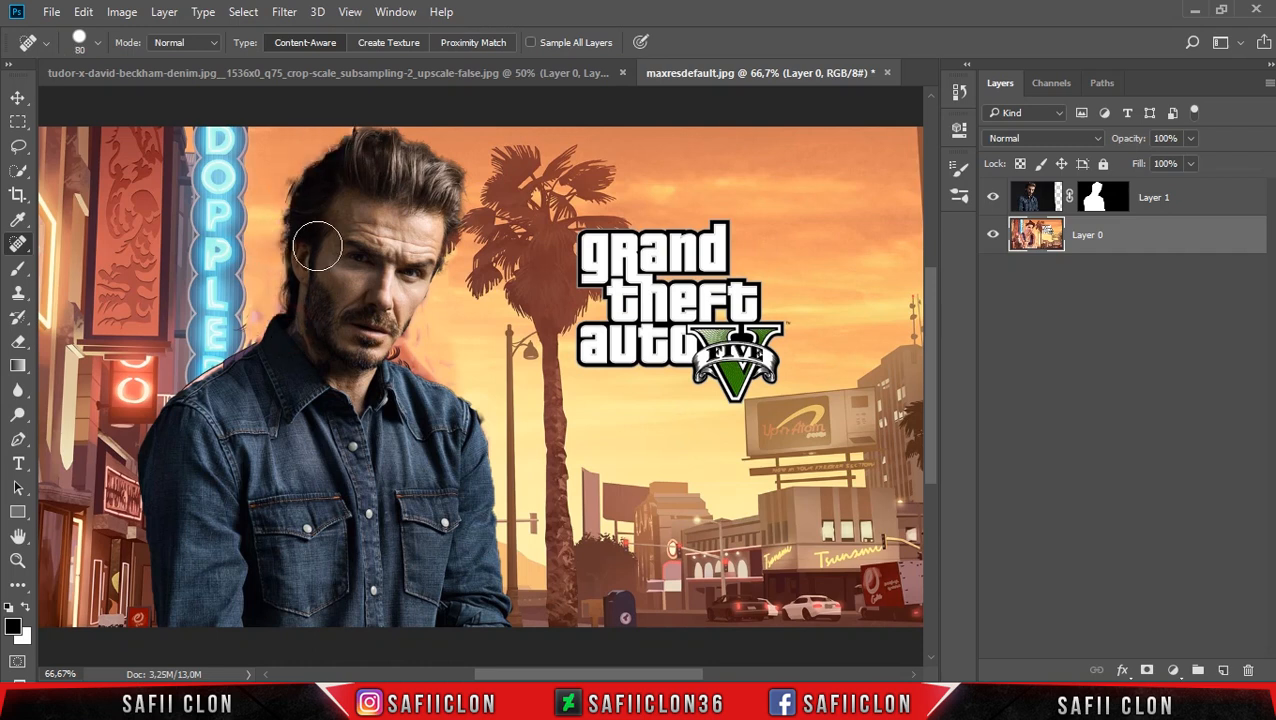
Clone clean sky over the blemishes between the neon sign and the man's head with a 21 px Clone Stamp.
left_click_drag(17, 292, 65, 298)
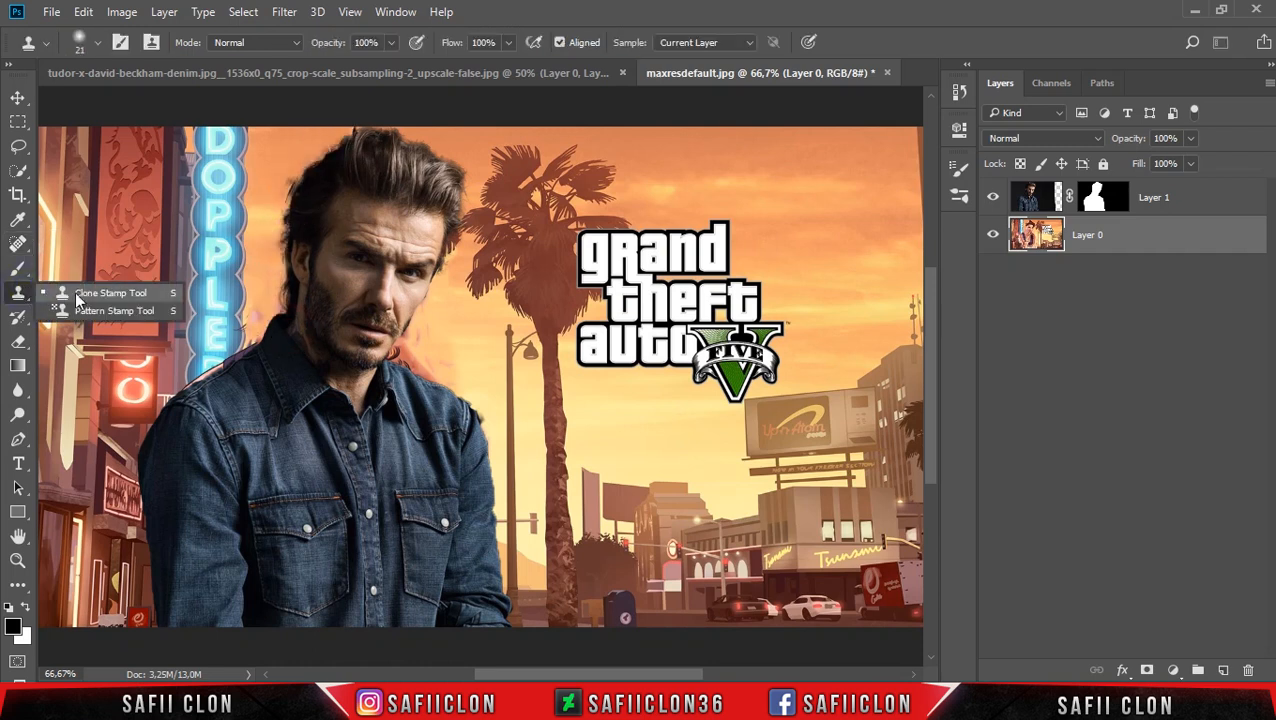
left_click(90, 296)
left_click(280, 145, "alt")
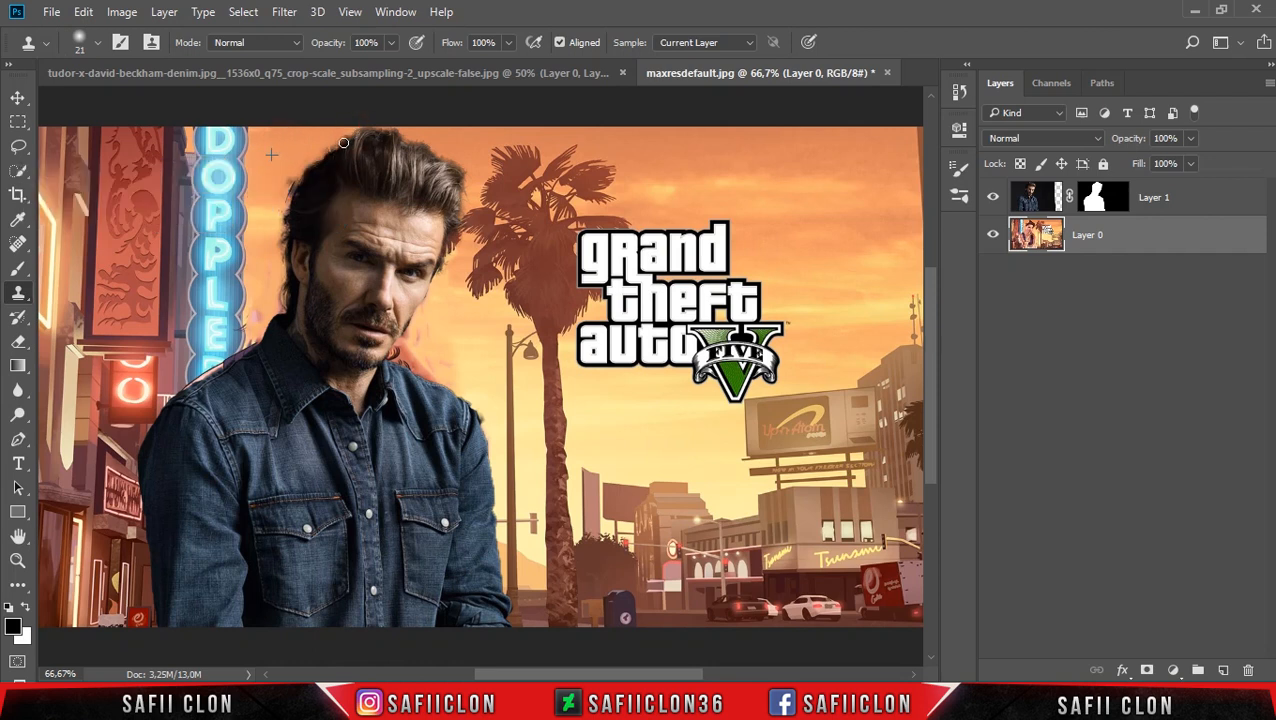
left_click(267, 183, "alt")
mouse_move(289, 178)
left_mouse_down()
mouse_move(284, 196)
mouse_move(298, 174)
left_mouse_up()
left_click(273, 160, "alt")
left_click(261, 279, "alt")
left_click_drag(258, 322, 261, 317)
left_click(267, 281, "alt")
left_click(281, 307)
Clone clean sky over the reddish remains beside the man's face and above his shoulder.
left_click(448, 311, "alt")
mouse_move(409, 342)
left_mouse_down()
mouse_move(384, 348)
mouse_move(410, 358)
left_mouse_up()
left_click(456, 147, "alt")
left_click(448, 310, "alt")
left_click_drag(449, 272, 448, 232)
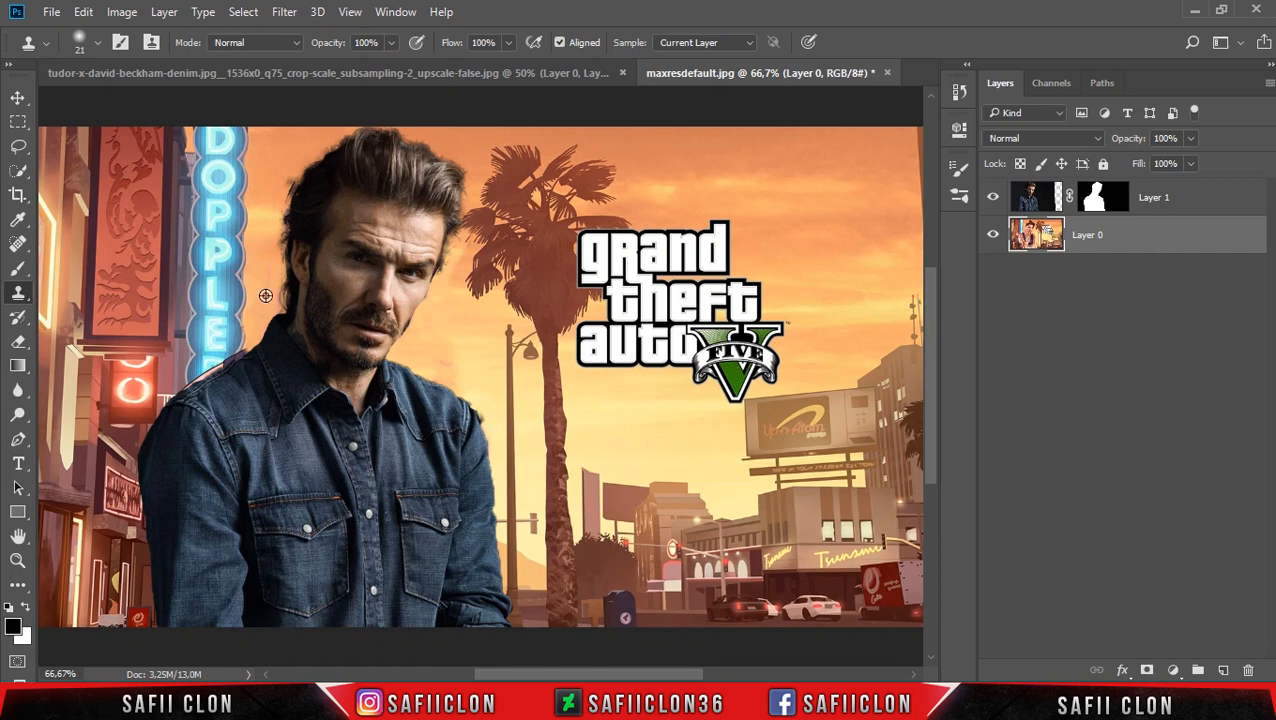
Heal the reddish remains between the neon sign and the man's shoulder with a smaller Spot Healing Brush.
left_click(17, 219)
left_click(17, 243)
left_click(86, 248)
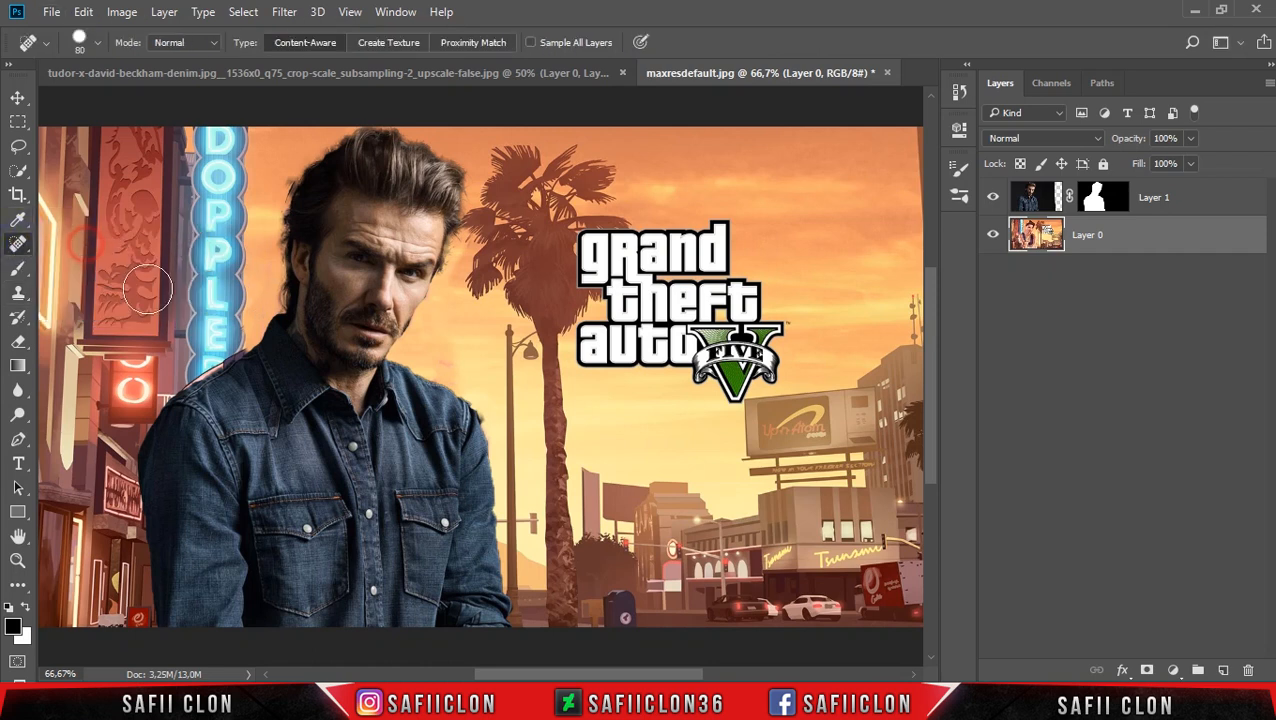
key("bracketleft")
key("bracketleft")
key("bracketleft")
key("bracketleft")
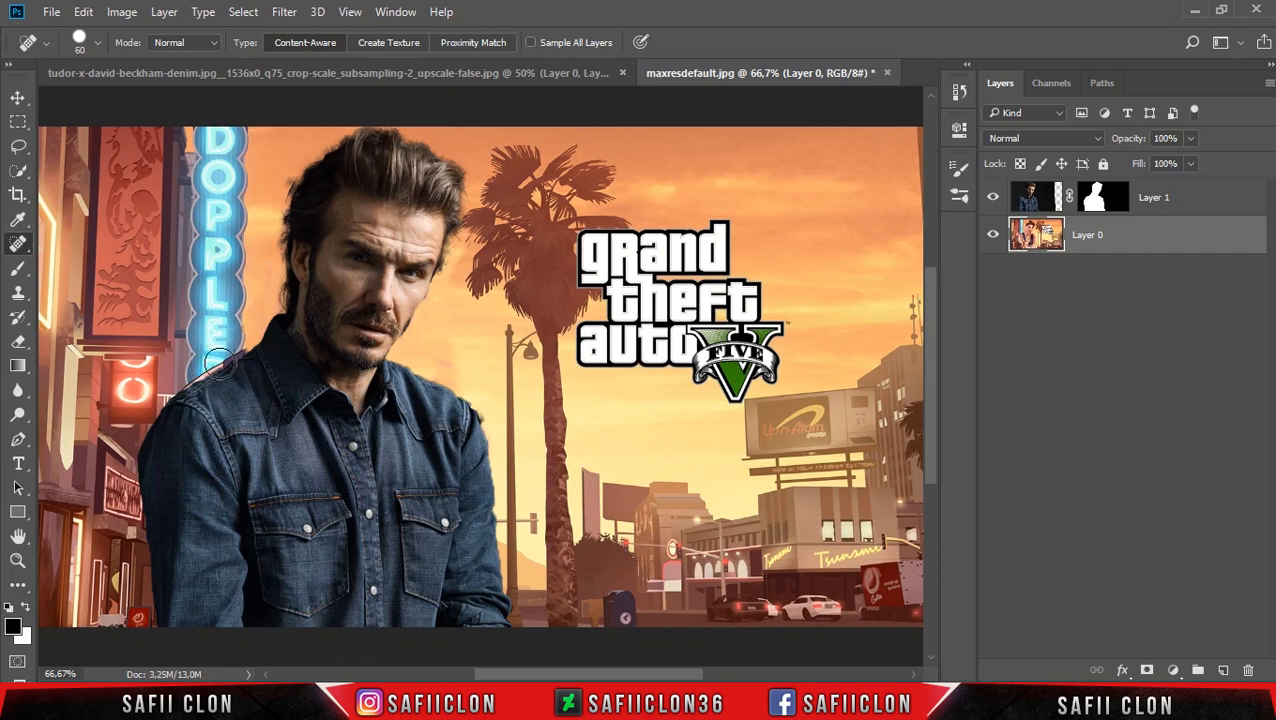
left_click_drag(237, 360, 185, 397)
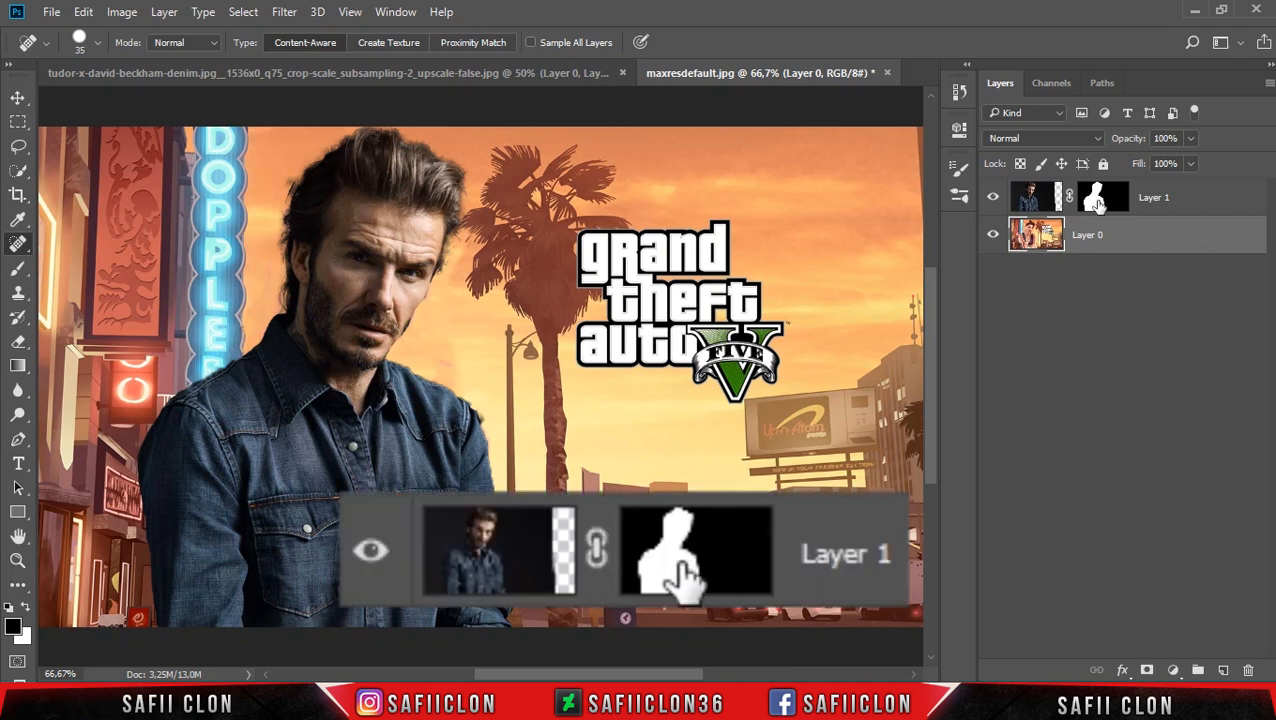
Target Layer 1's mask and set up a soft round brush at 84 px with 100% opacity.
left_click(1104, 198)
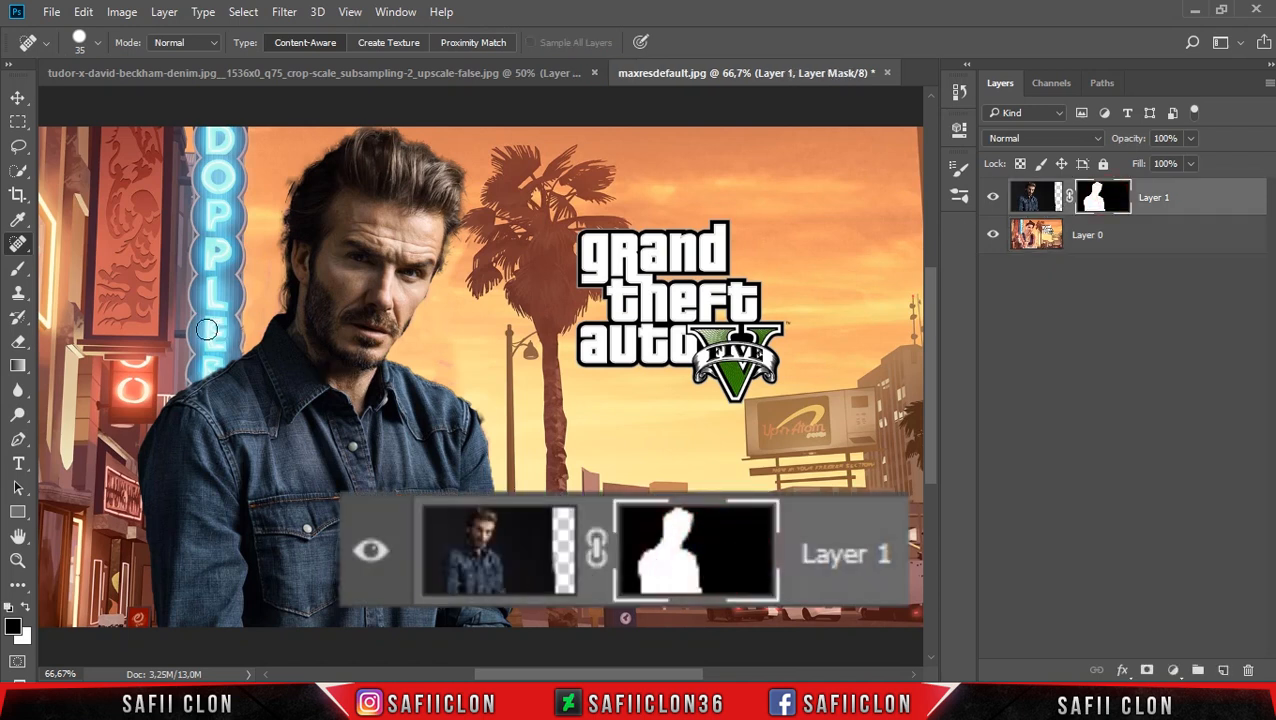
left_click(18, 268)
left_click(85, 266)
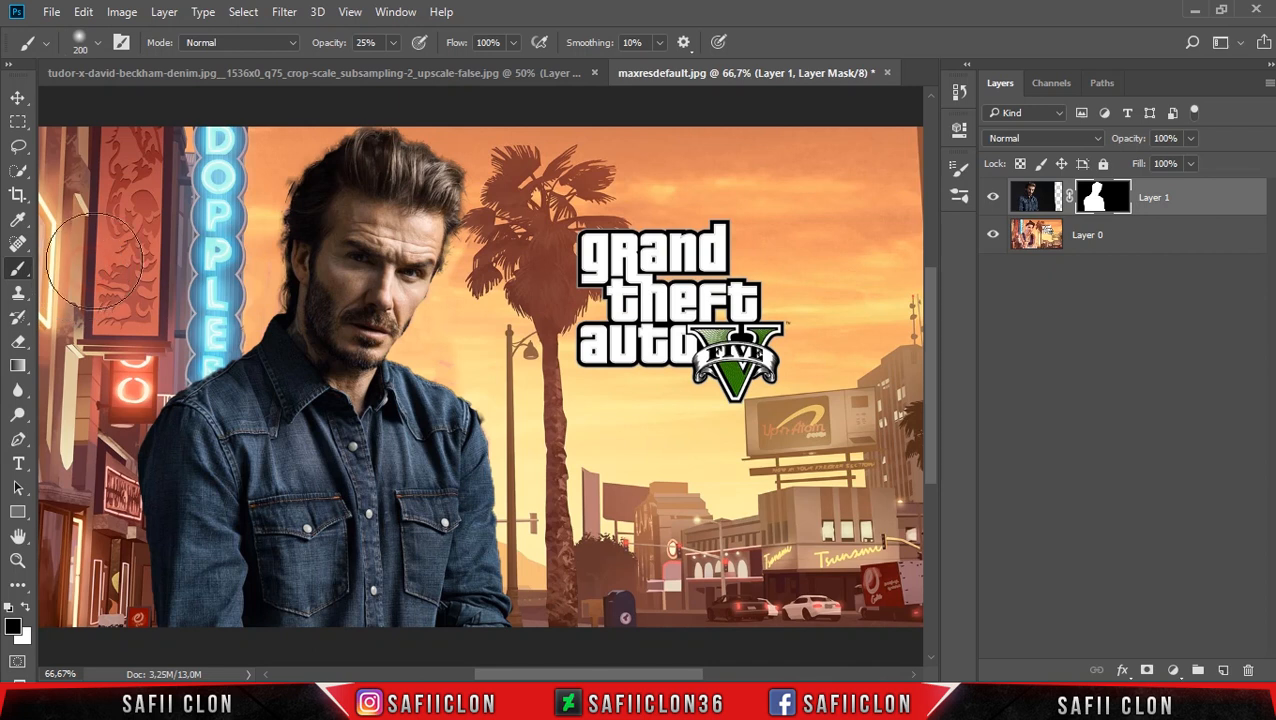
key("bracketleft")
key("bracketleft")
key("bracketleft")
key("bracketleft")
left_click(394, 43)
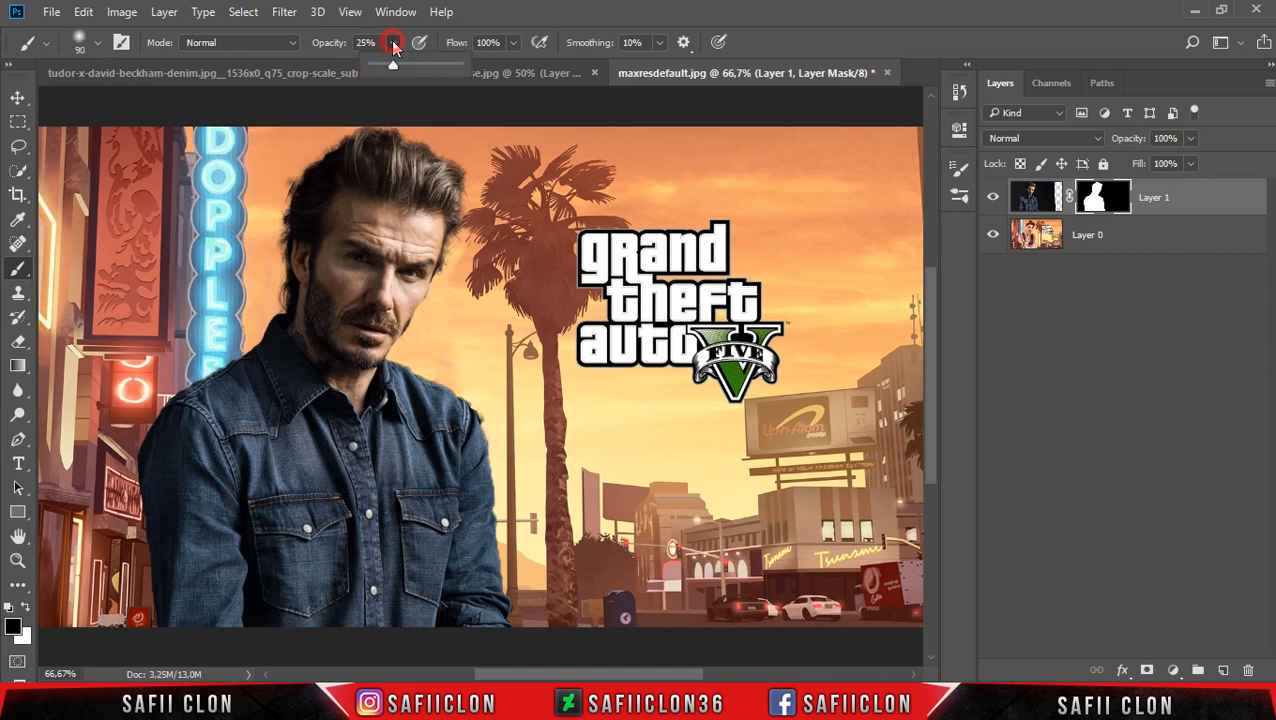
mouse_move(392, 66)
left_mouse_down()
mouse_move(464, 63)
mouse_move(490, 17)
left_mouse_up()
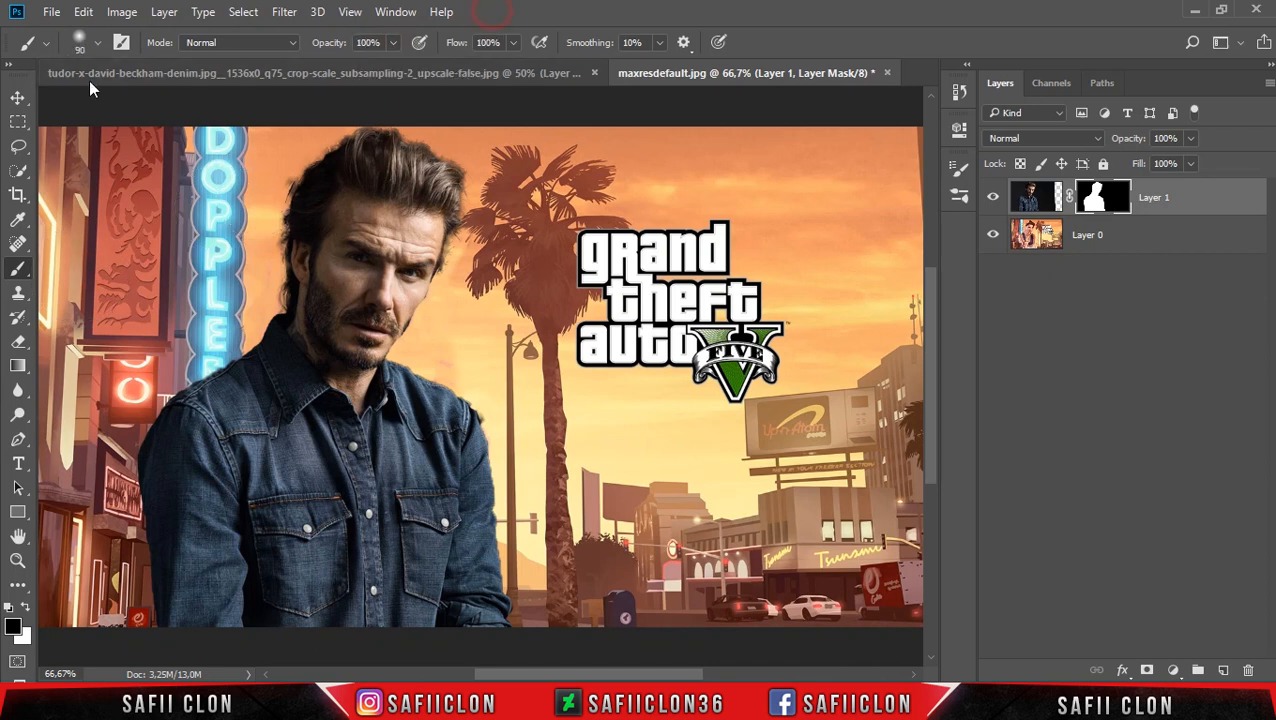
left_click(99, 44)
left_click(63, 252)
left_click_drag(158, 108, 154, 107)
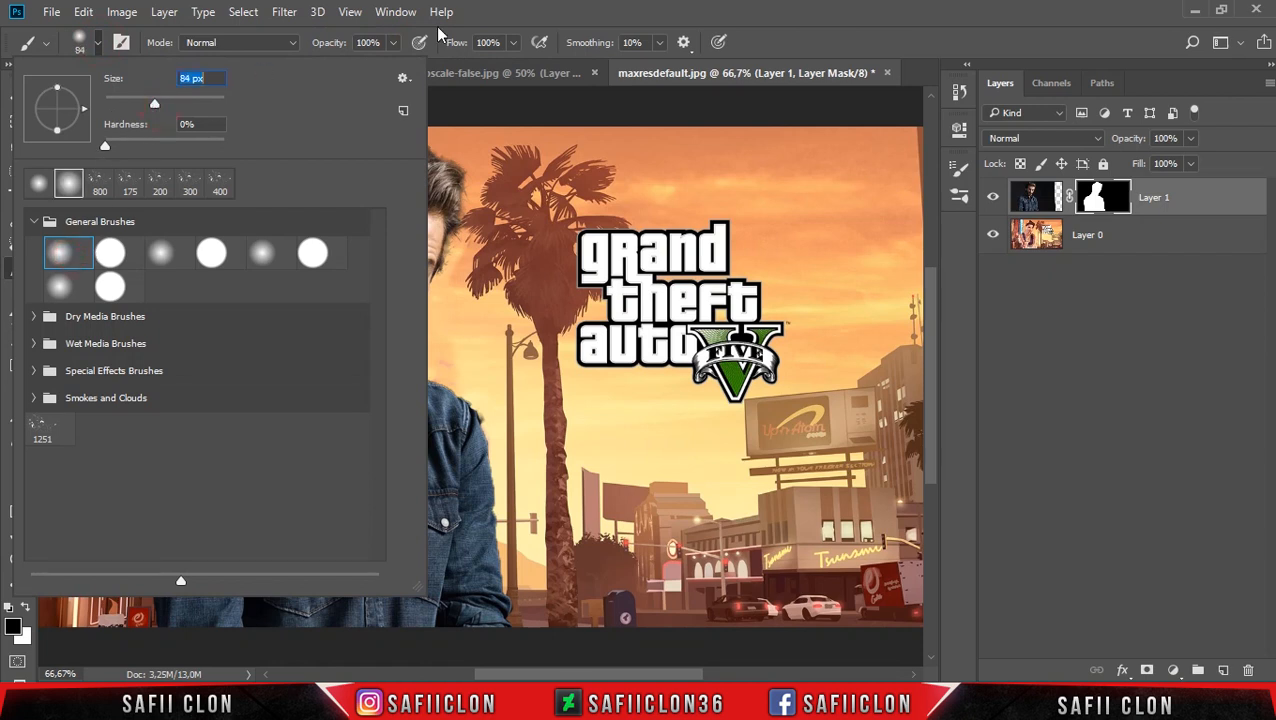
left_click(490, 21)
Paint black on the man's mask along his hair and shoulder edges with a 50 px brush to clean the cutout.
key("bracketleft")
key("bracketleft")
key("bracketleft")
key("bracketleft")
mouse_move(282, 179)
left_mouse_down()
mouse_move(259, 287)
mouse_move(264, 220)
mouse_move(255, 279)
mouse_move(311, 130)
left_mouse_up()
mouse_move(438, 354)
left_mouse_down()
mouse_move(401, 366)
mouse_move(427, 324)
left_mouse_up()
left_click(494, 420)
left_click(442, 359)
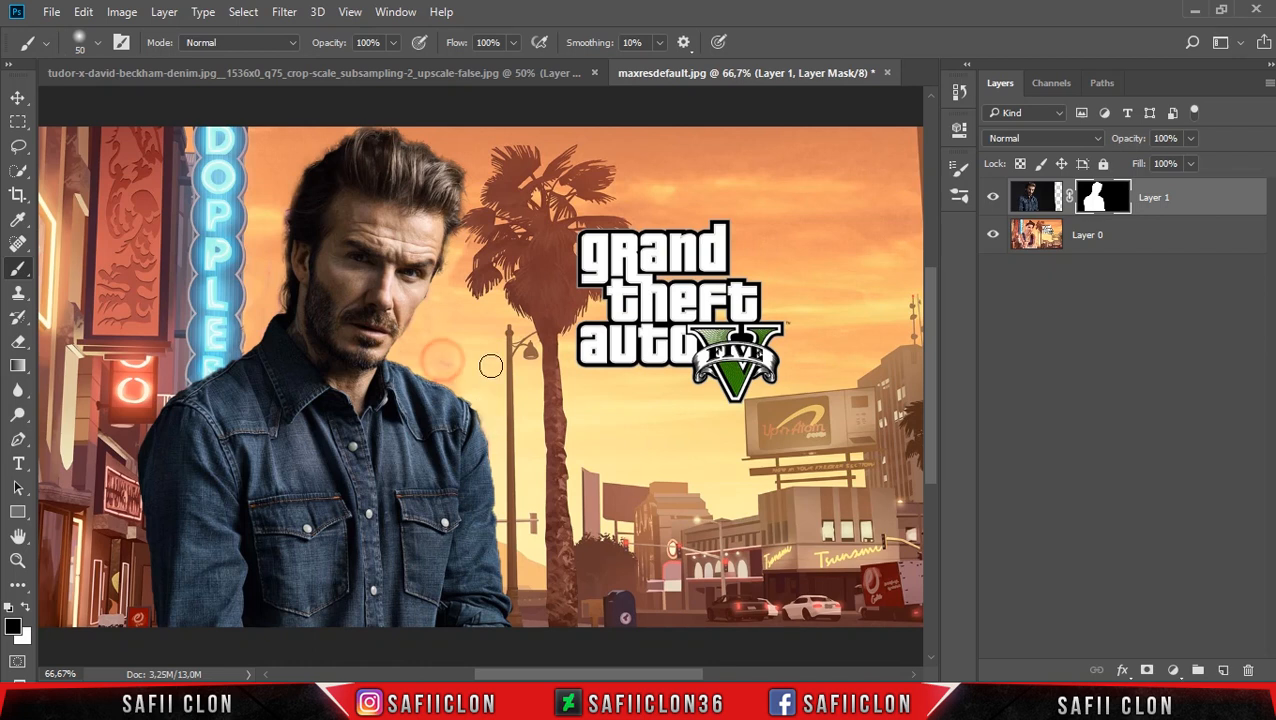
Duplicate the artwork layer, Layer 0, within the same document.
left_click(17, 97)
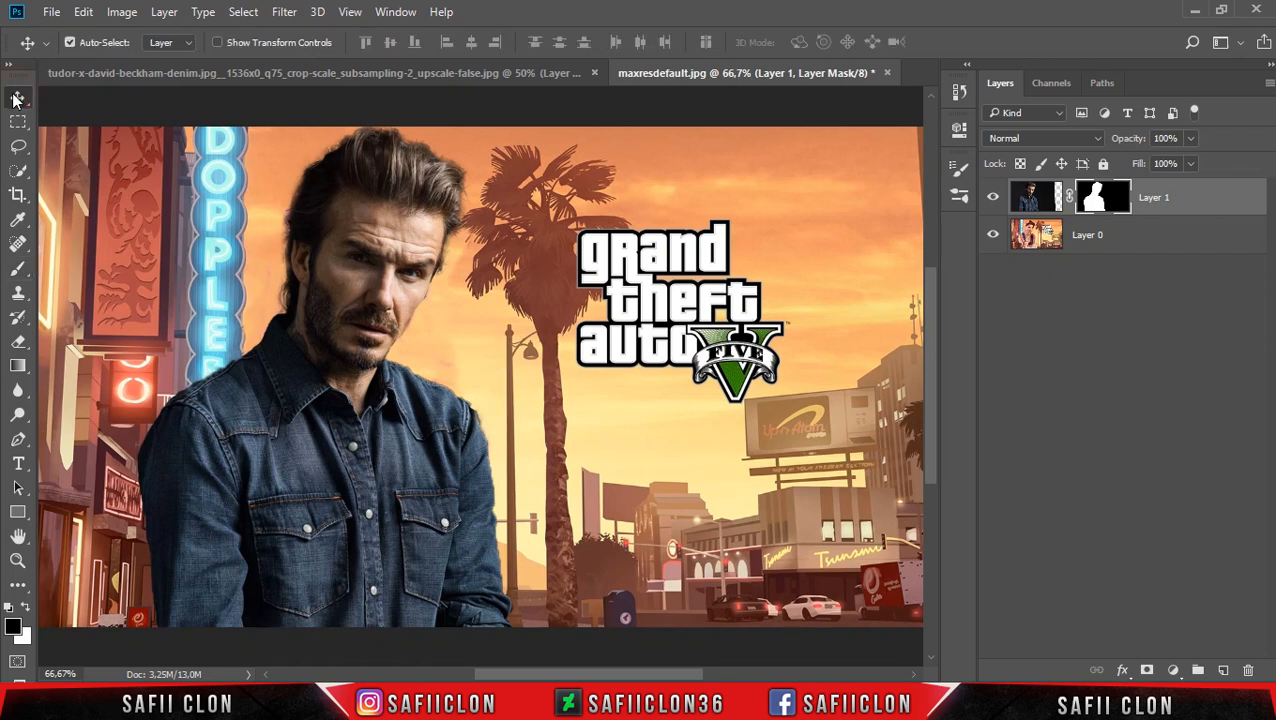
left_click(1150, 242)
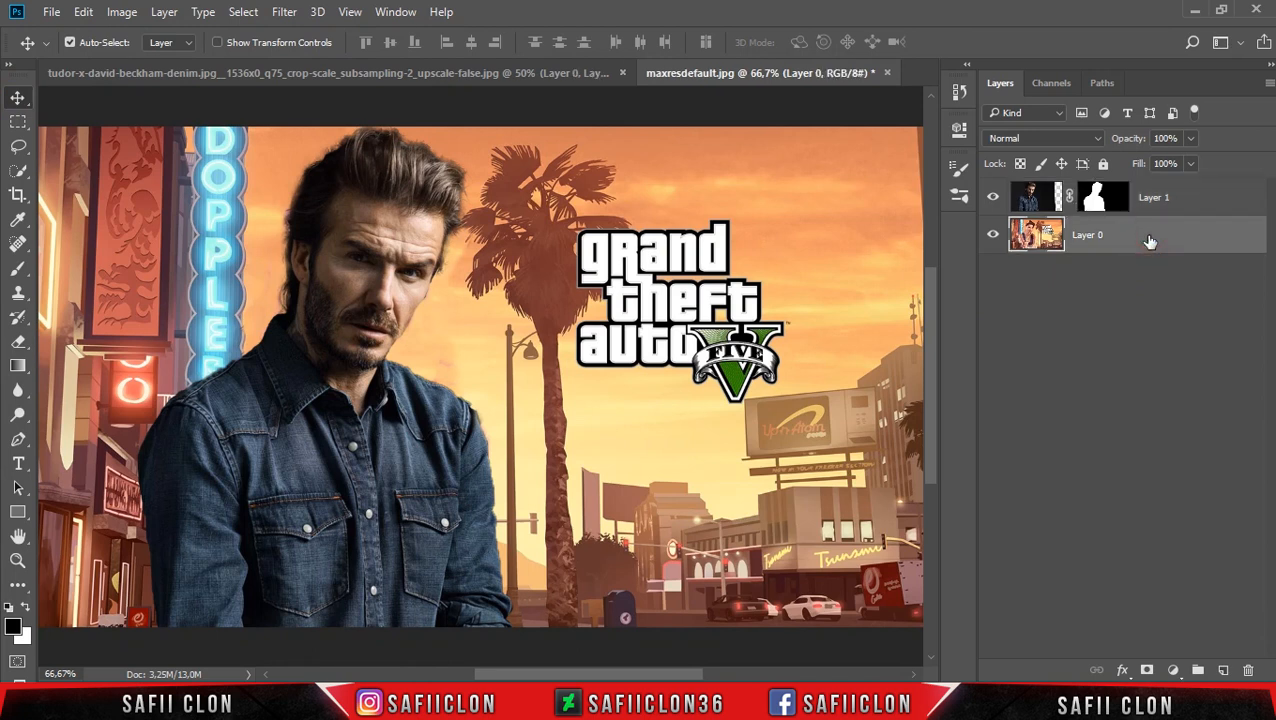
right_click(1145, 242)
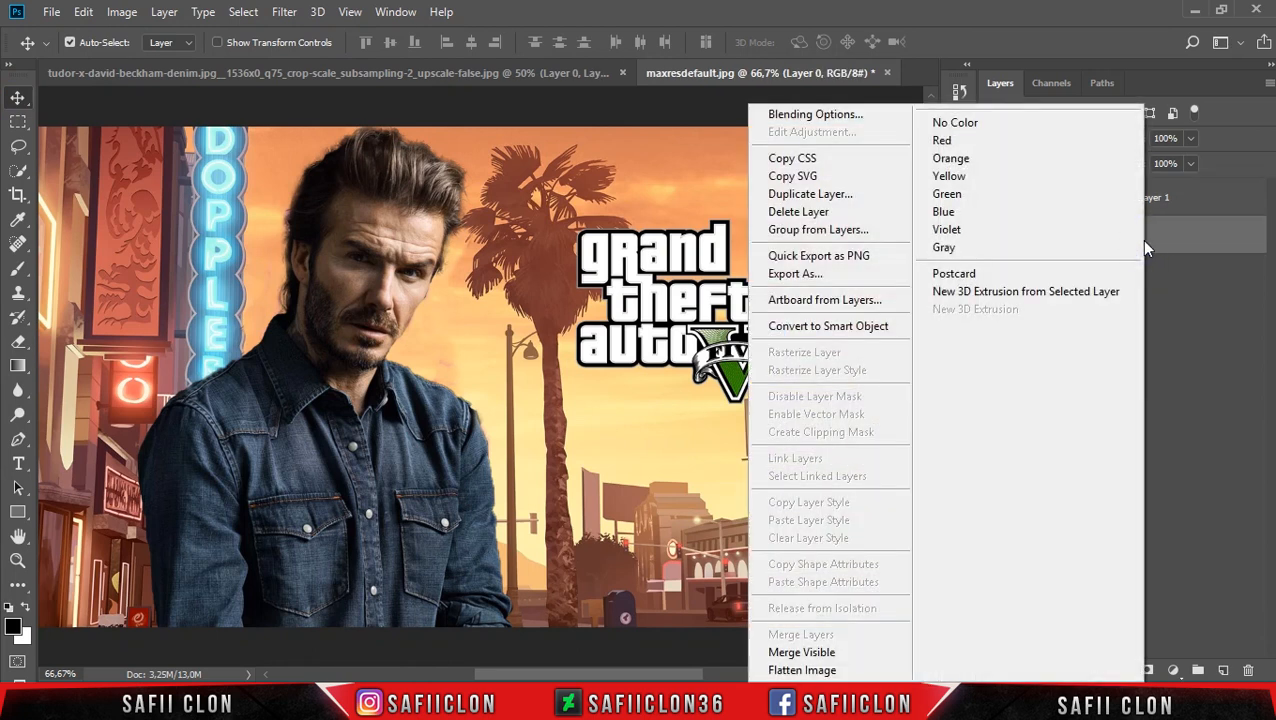
left_click(835, 196)
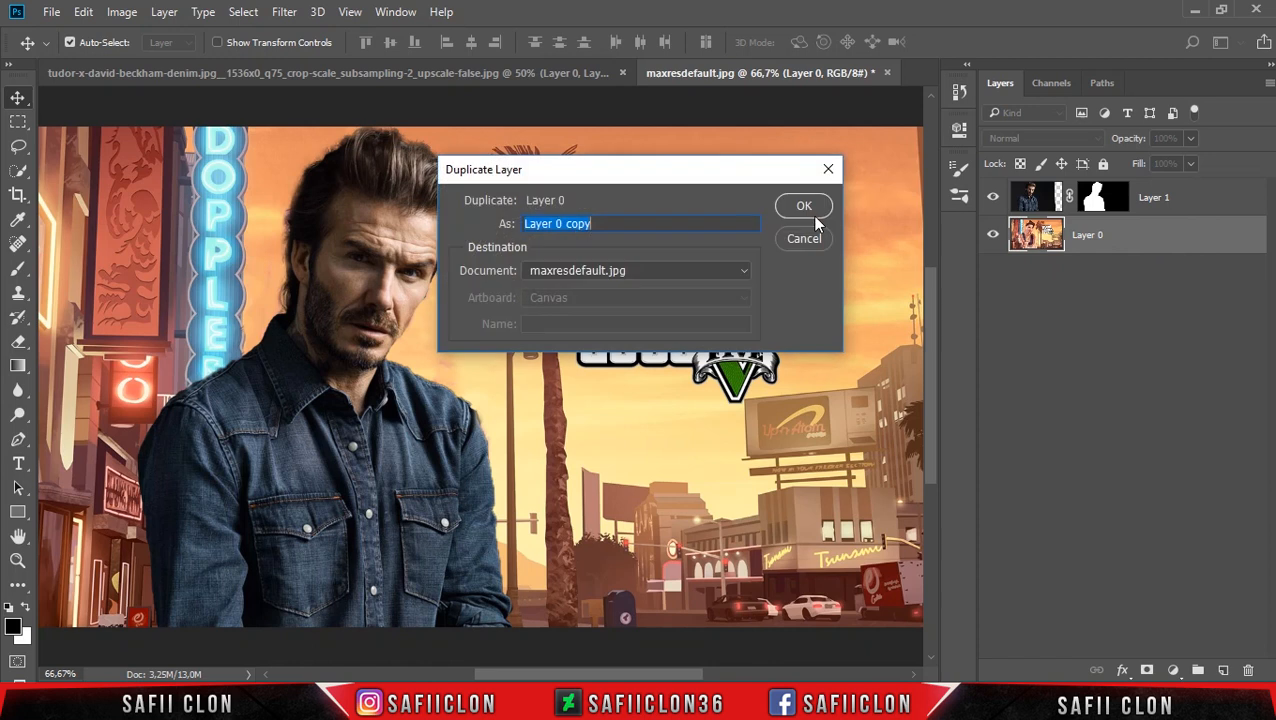
left_click(805, 207)
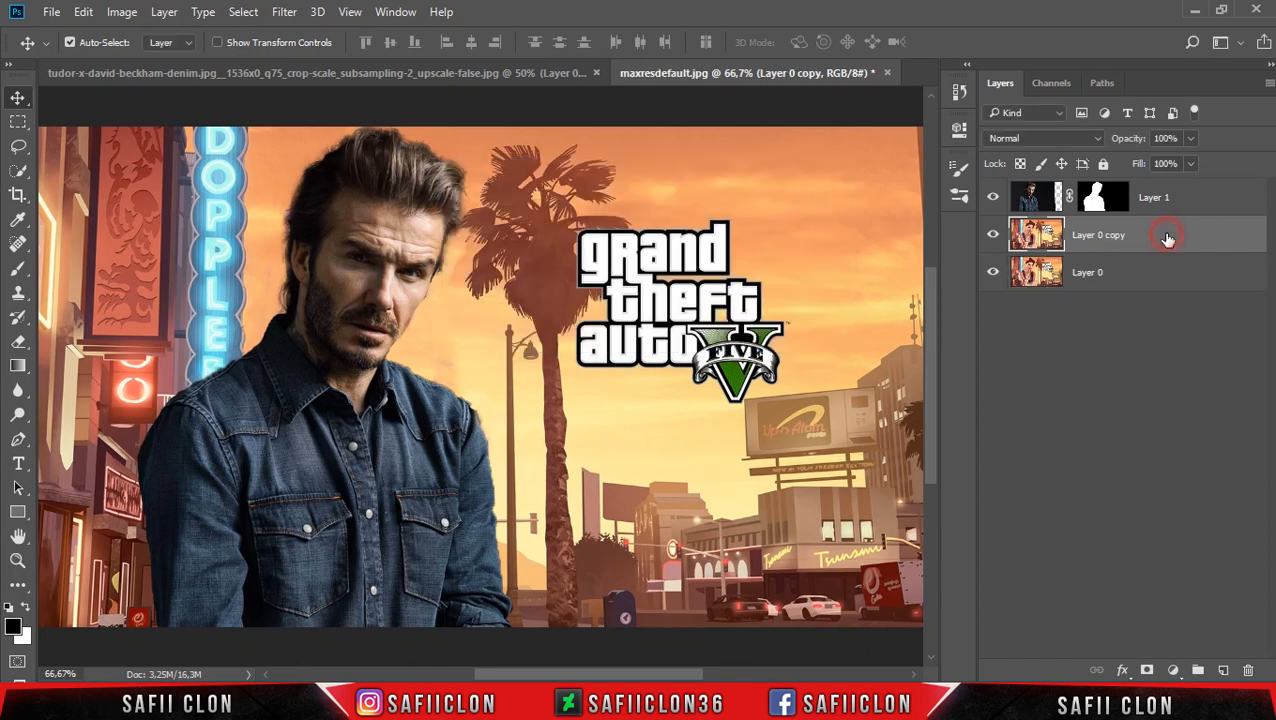
Apply the Poster Edges filter to the duplicated artwork with Edge Thickness 6, Edge Intensity 2 and Posterization 2.
left_click(285, 12)
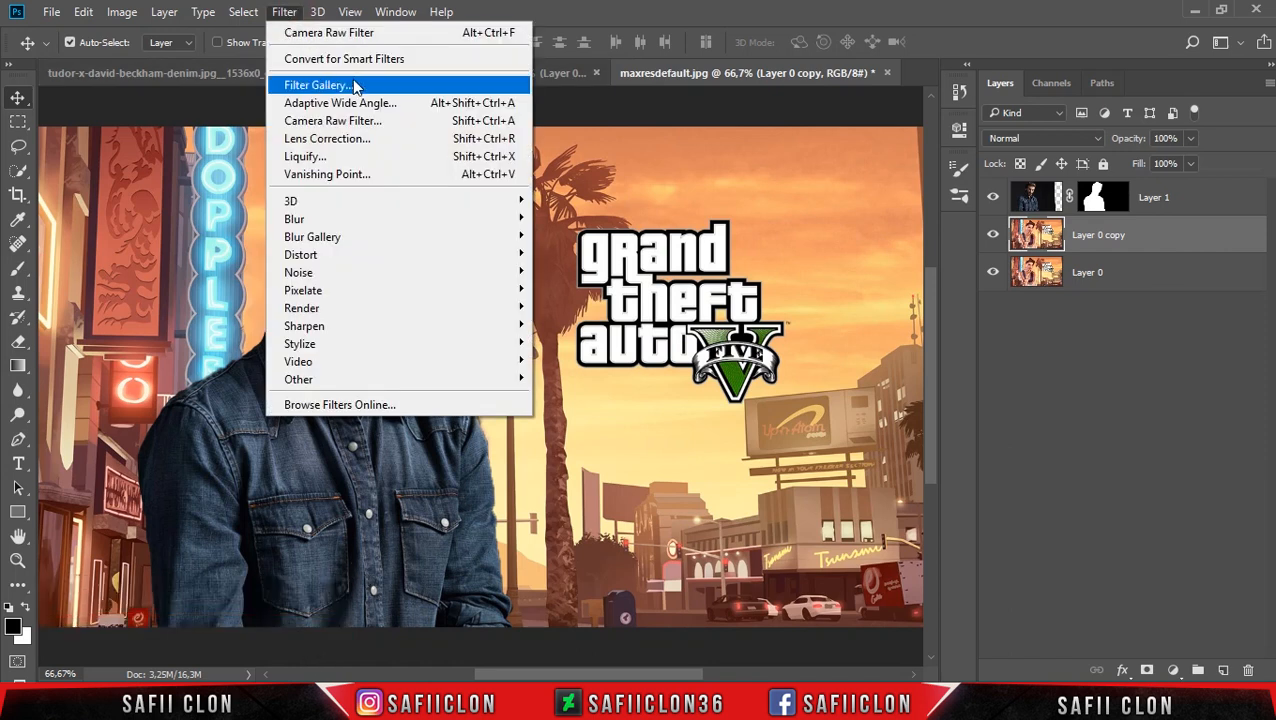
left_click(318, 85)
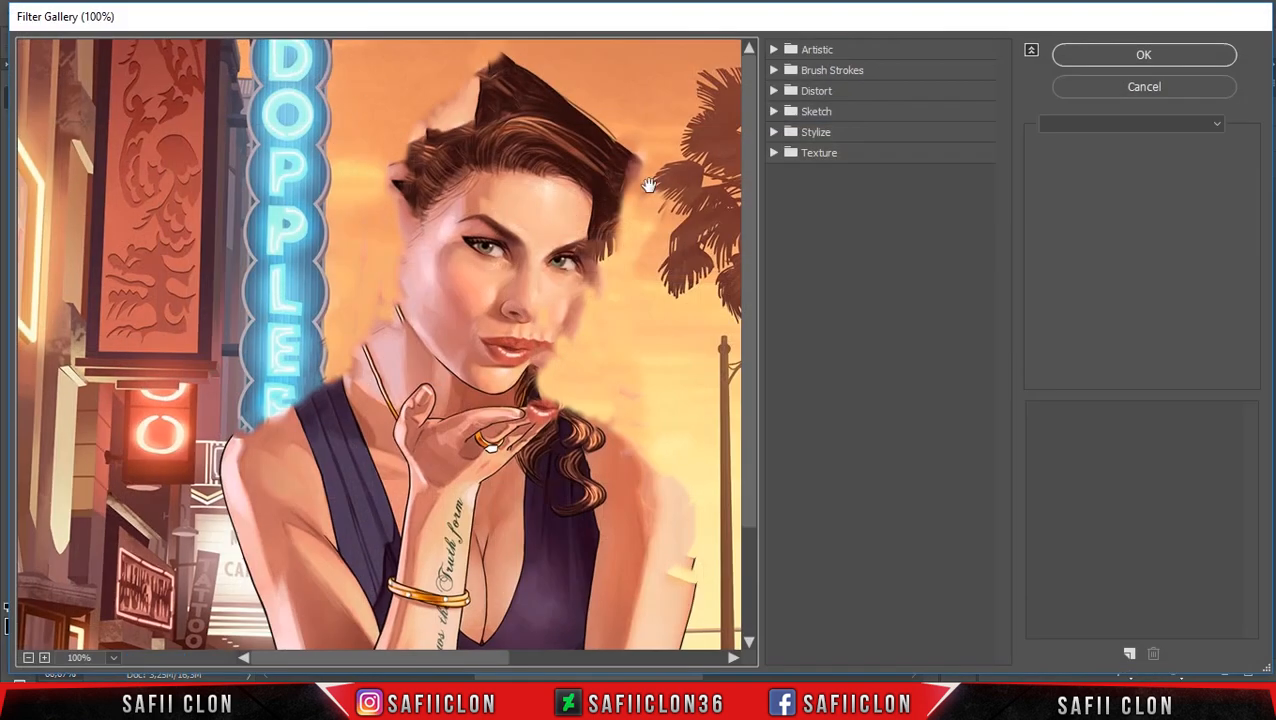
left_click(29, 658)
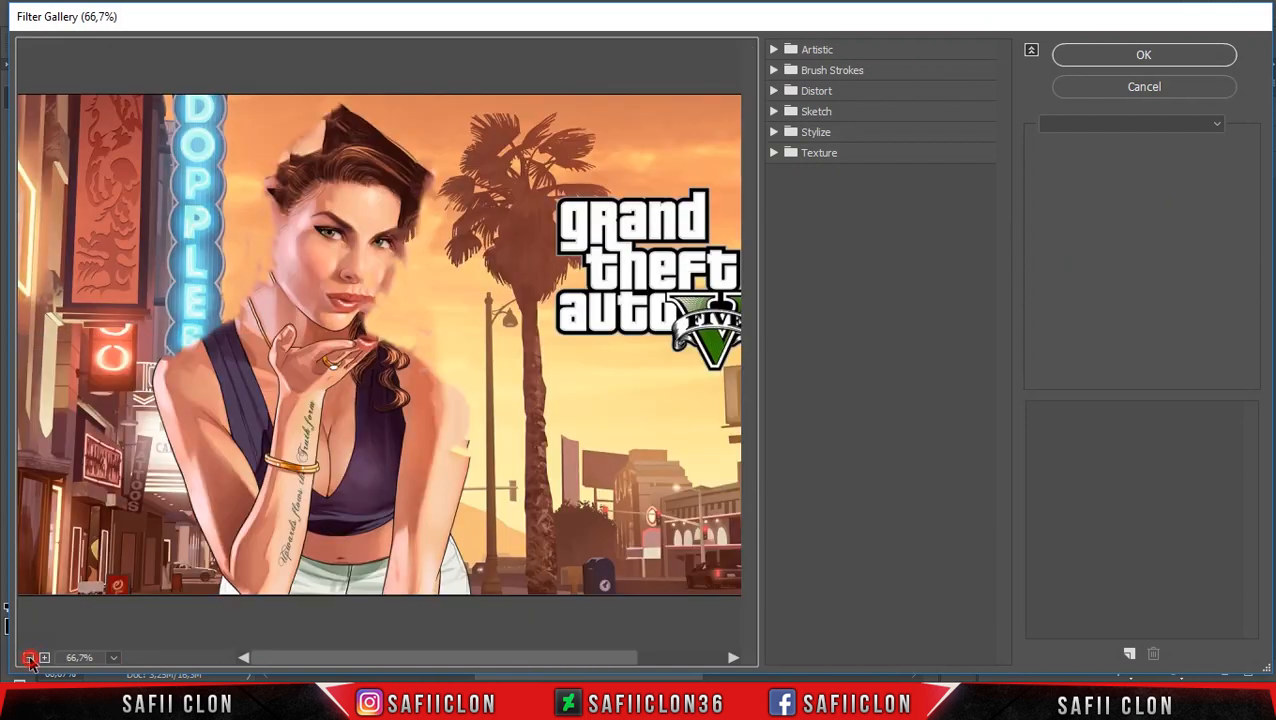
left_click(29, 658)
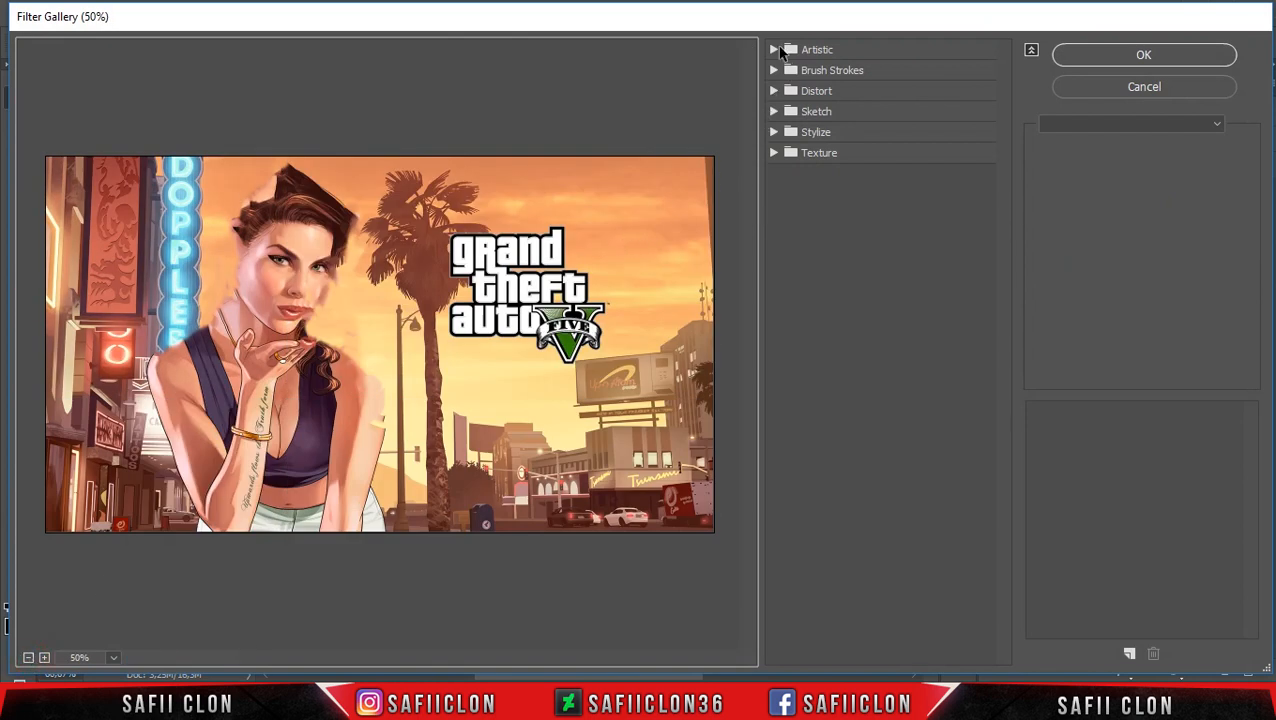
left_click(775, 50)
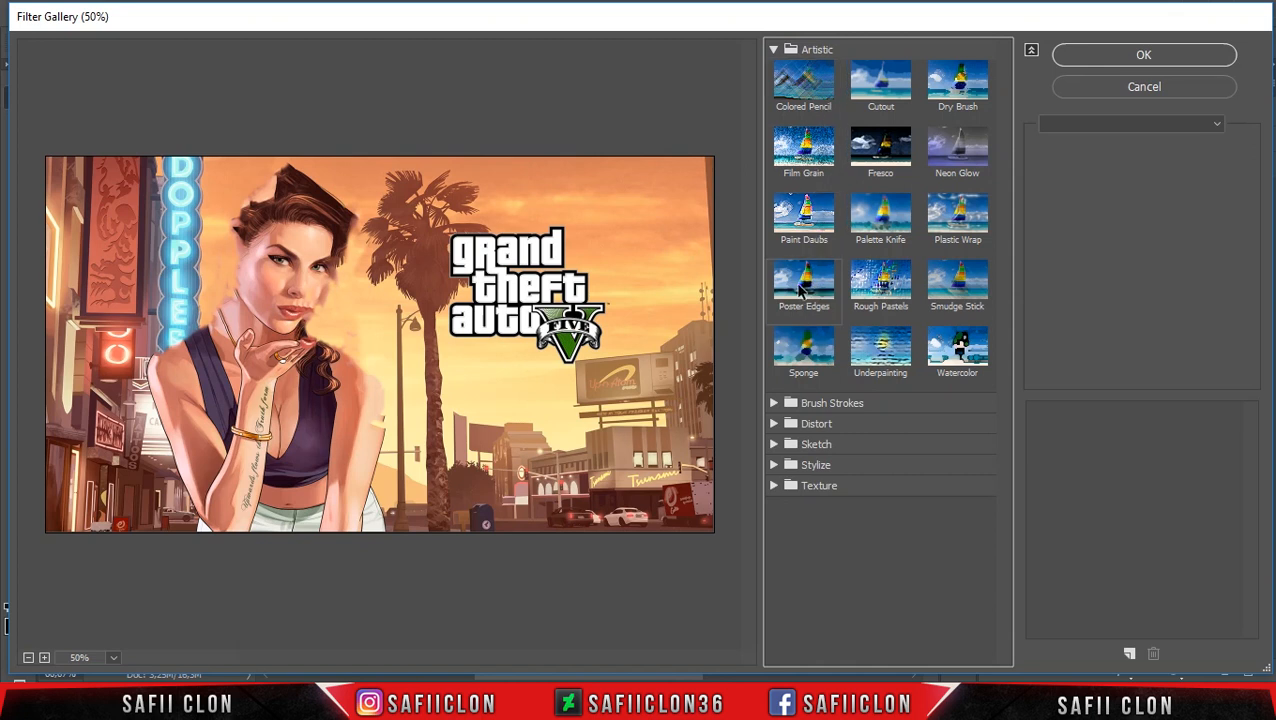
left_click(800, 288)
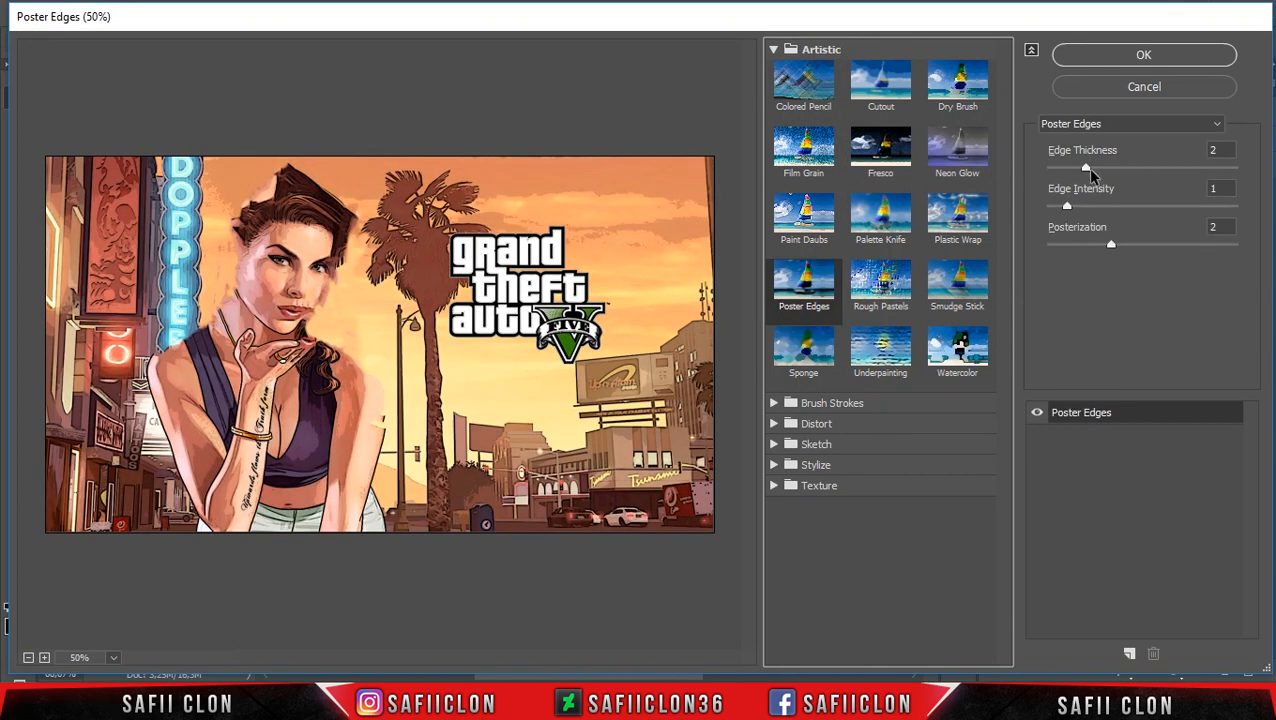
left_click_drag(1088, 168, 1156, 170)
mouse_move(1108, 245)
left_mouse_down()
mouse_move(1082, 251)
mouse_move(1102, 252)
left_mouse_up()
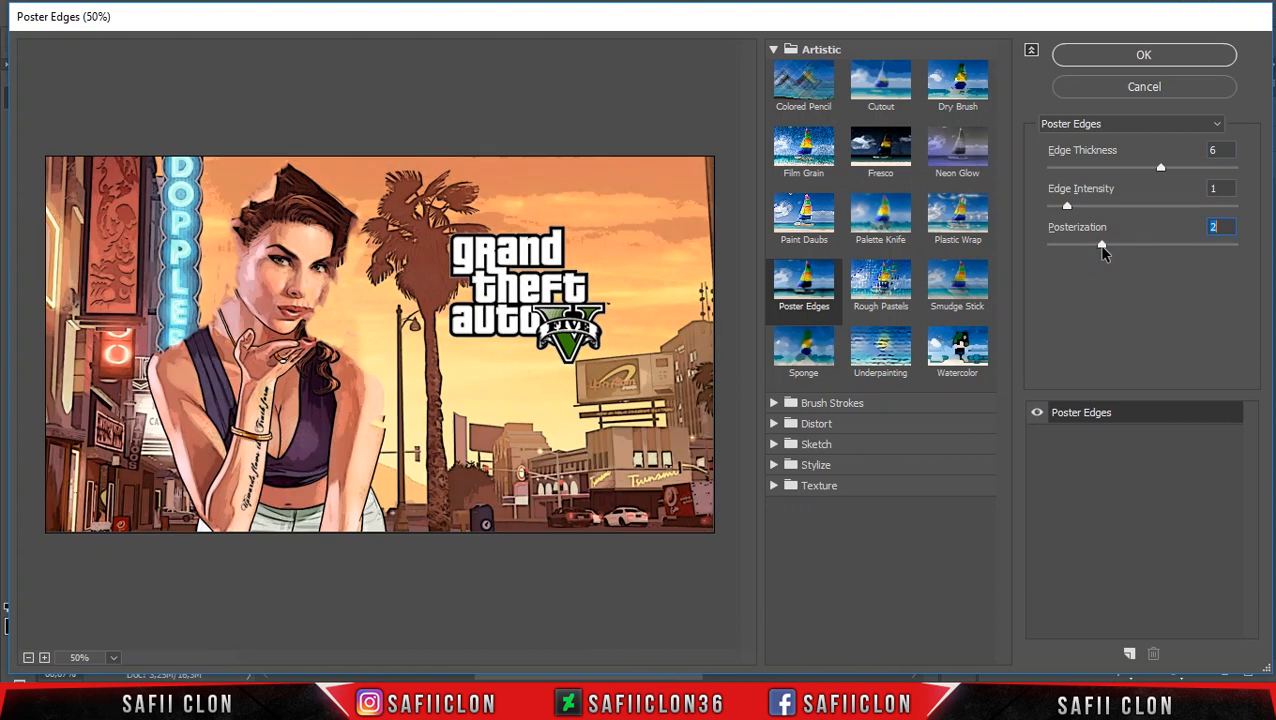
left_click_drag(1069, 208, 1096, 217)
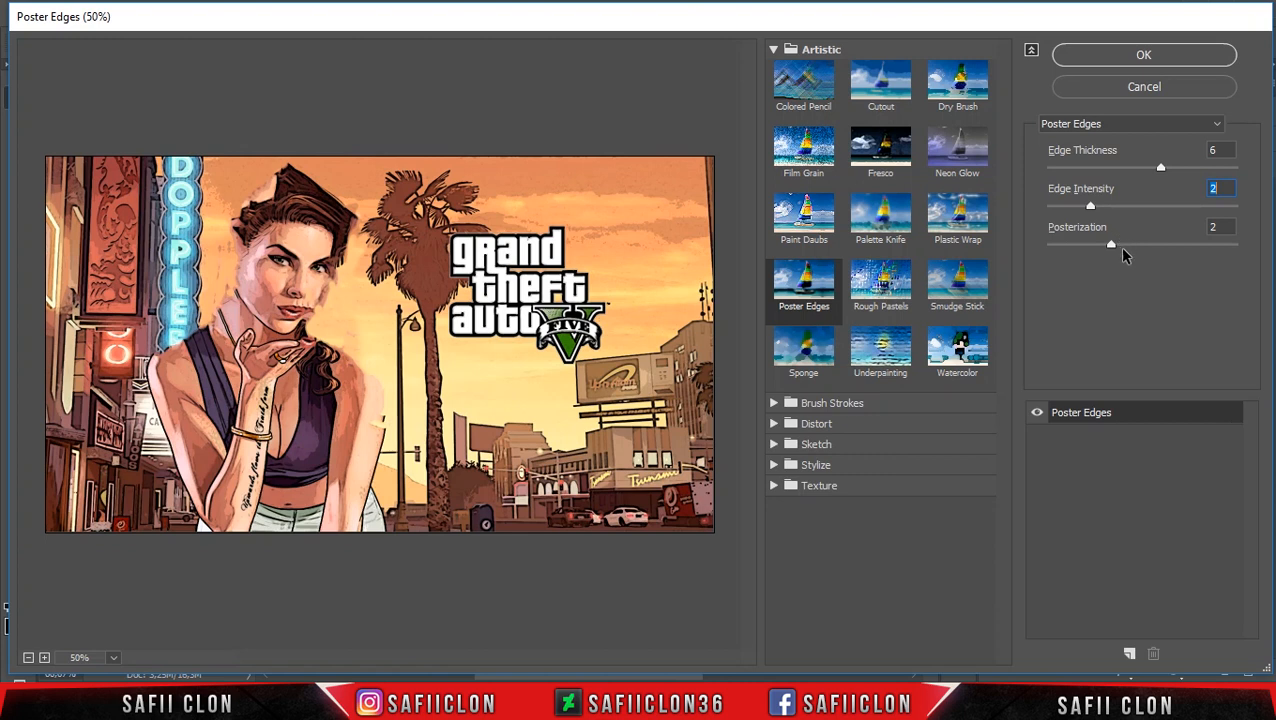
left_click(1125, 62)
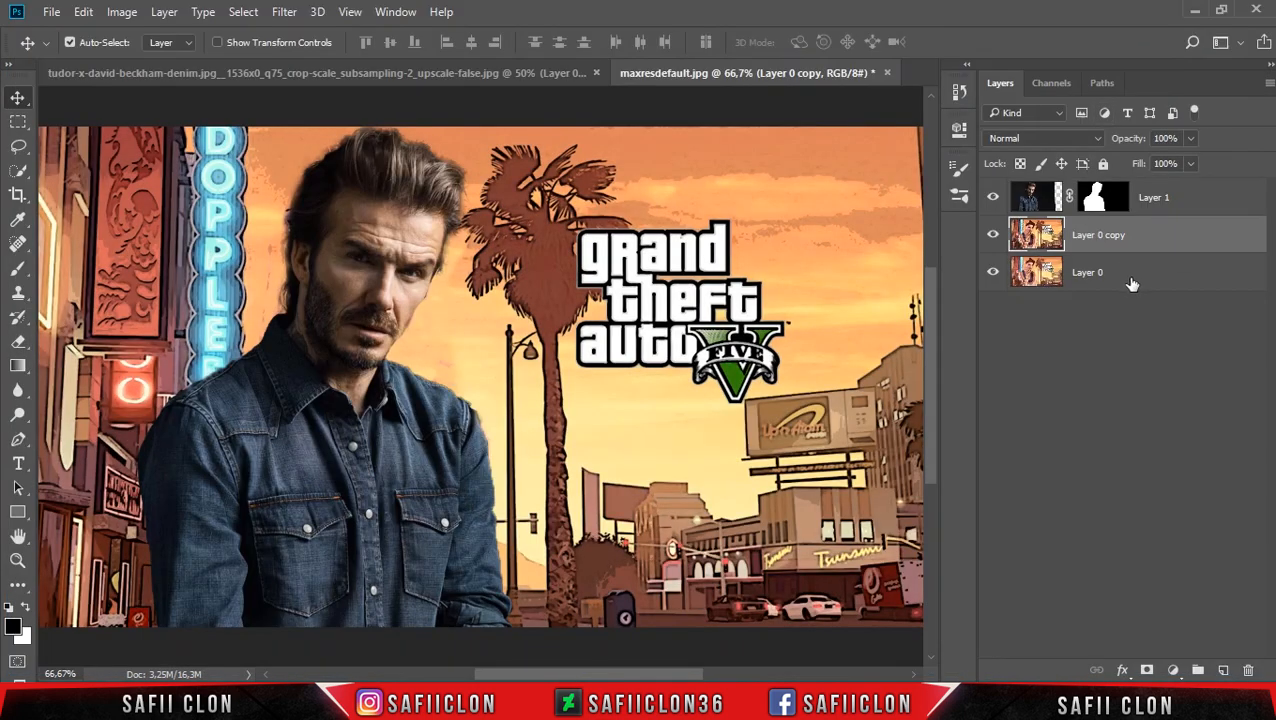
Add a layer mask to Layer 0 copy and set a soft round brush to 80 px with 19% opacity.
left_click(1148, 672)
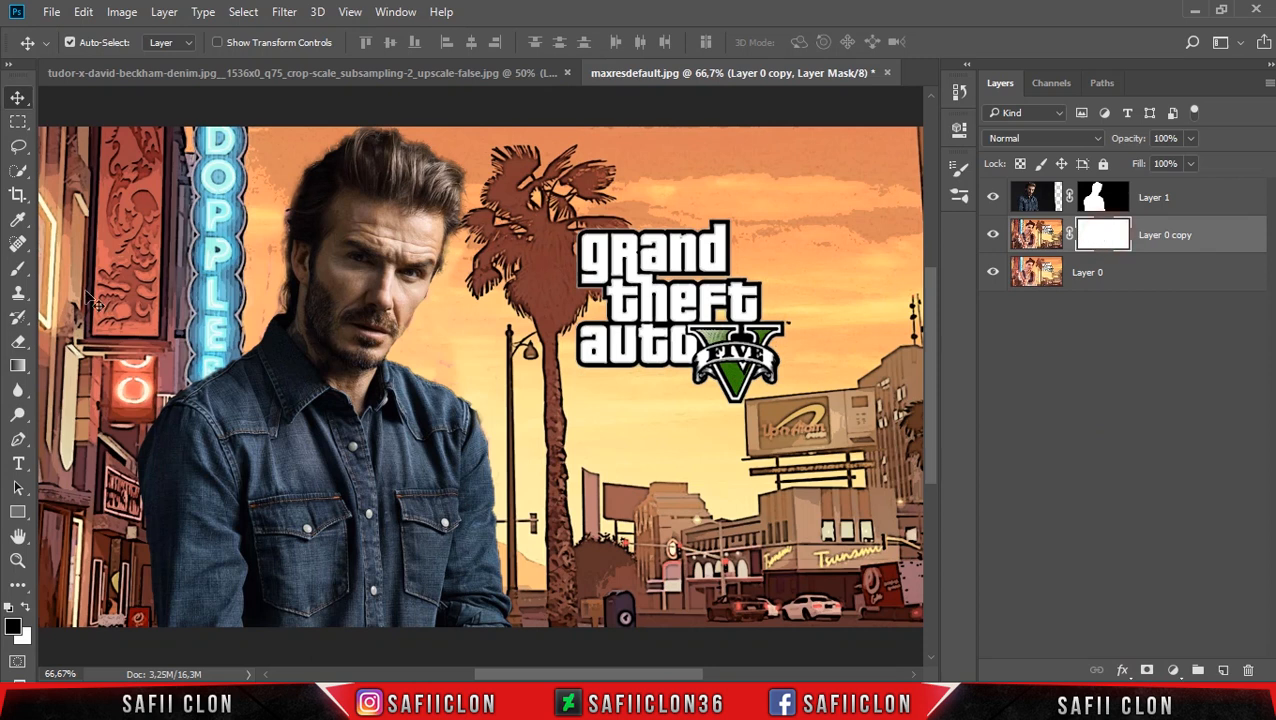
left_click(18, 268)
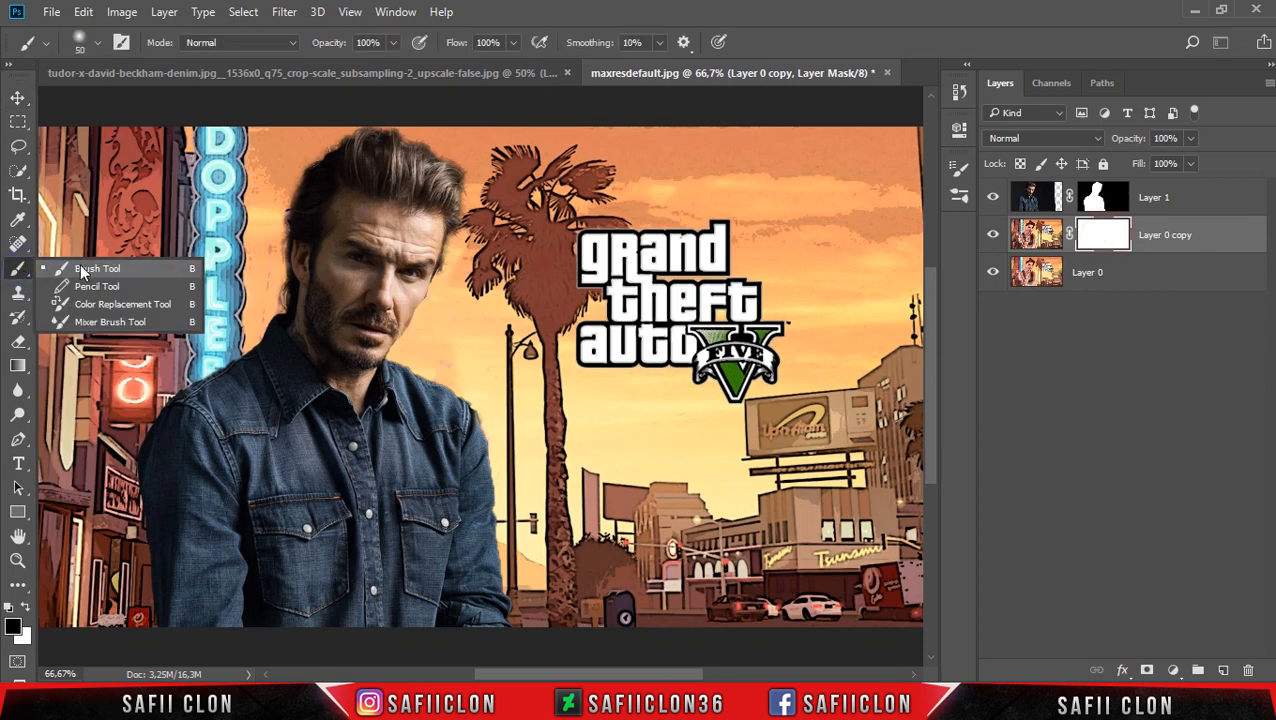
left_click(85, 265)
left_click(92, 42)
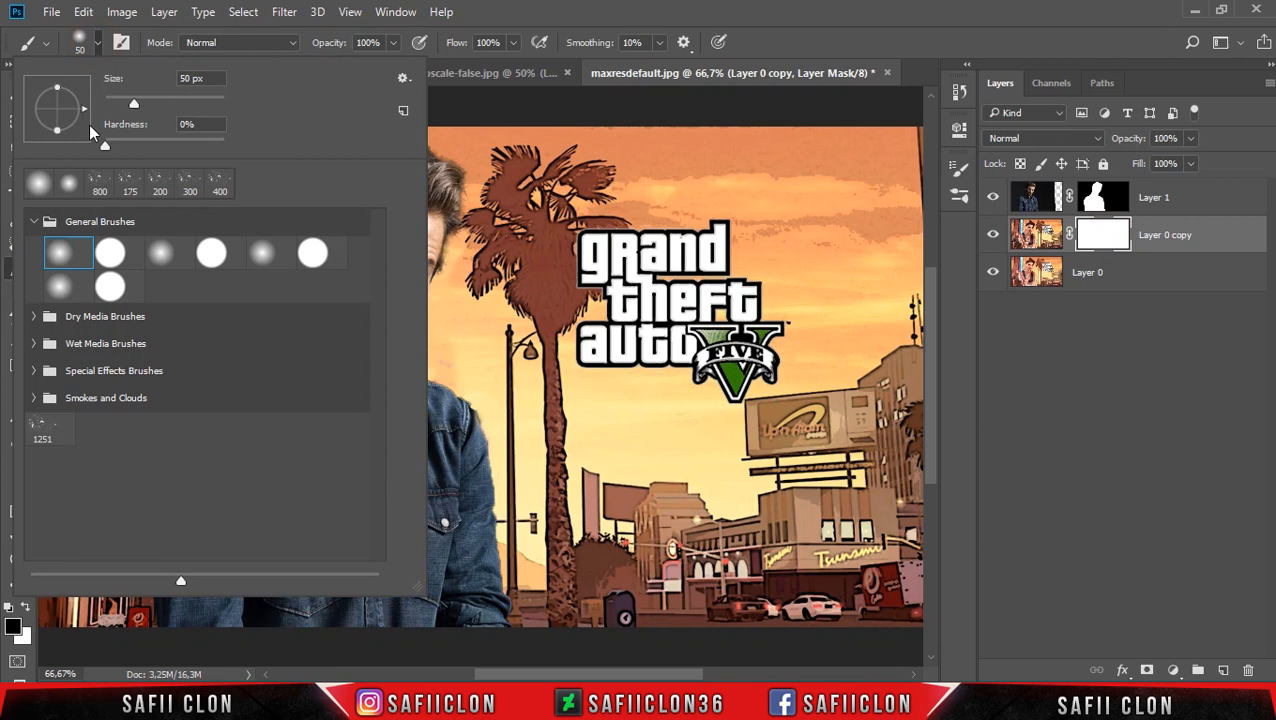
left_click(62, 256)
left_click_drag(133, 105, 151, 104)
left_click(94, 35)
left_click(393, 42)
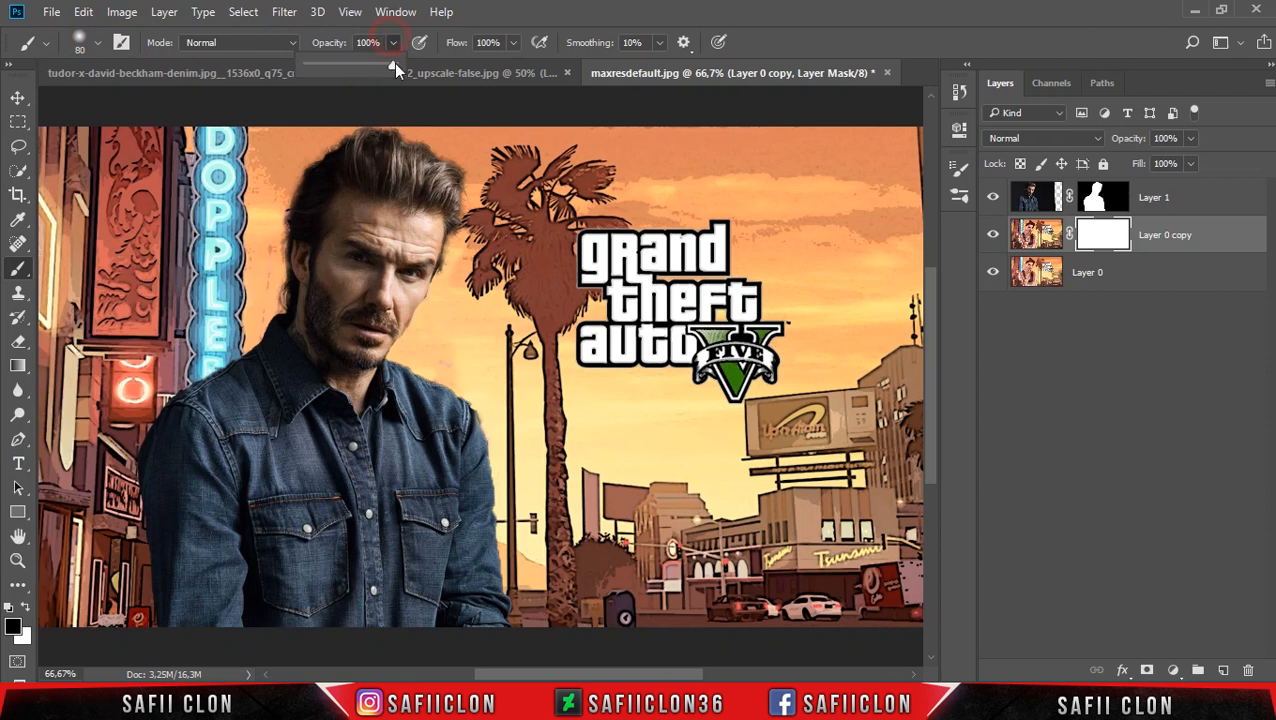
left_click_drag(331, 67, 323, 66)
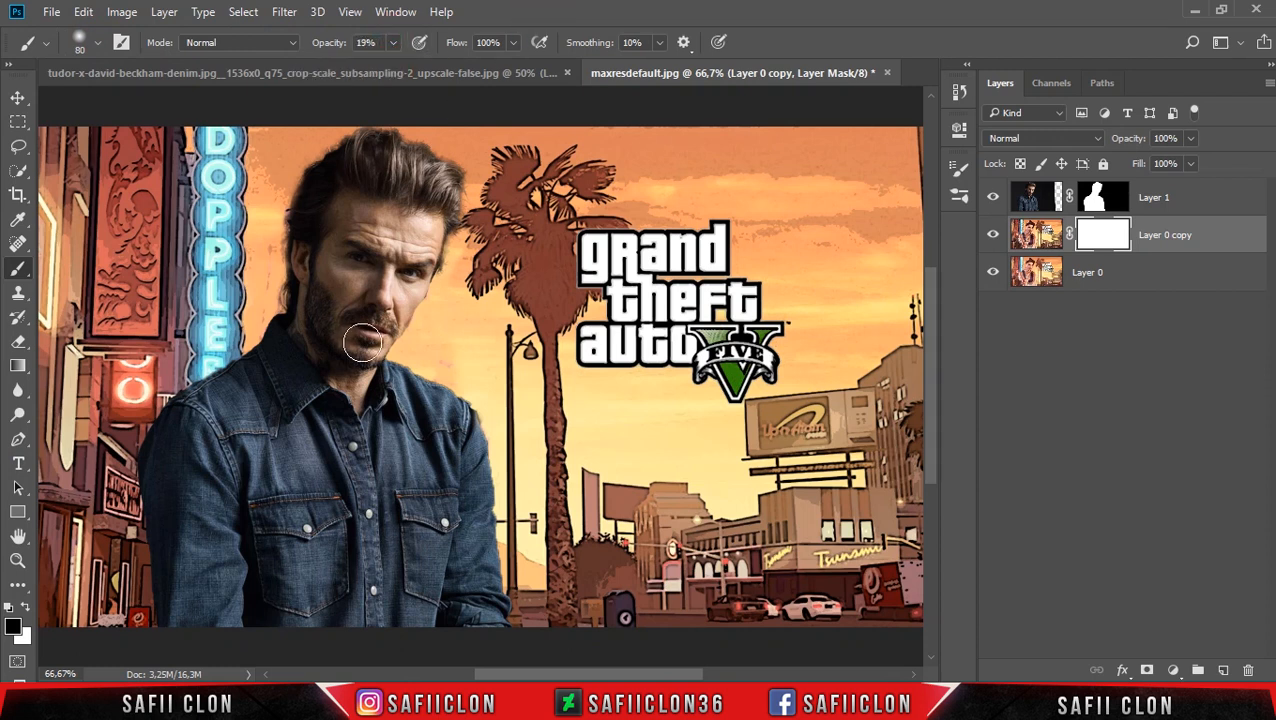
Paint black on the copy's mask over the sky above the logo to soften the poster effect, adjusting the brush size.
key("bracketright")
key("bracketright")
key("bracketright")
key("bracketright")
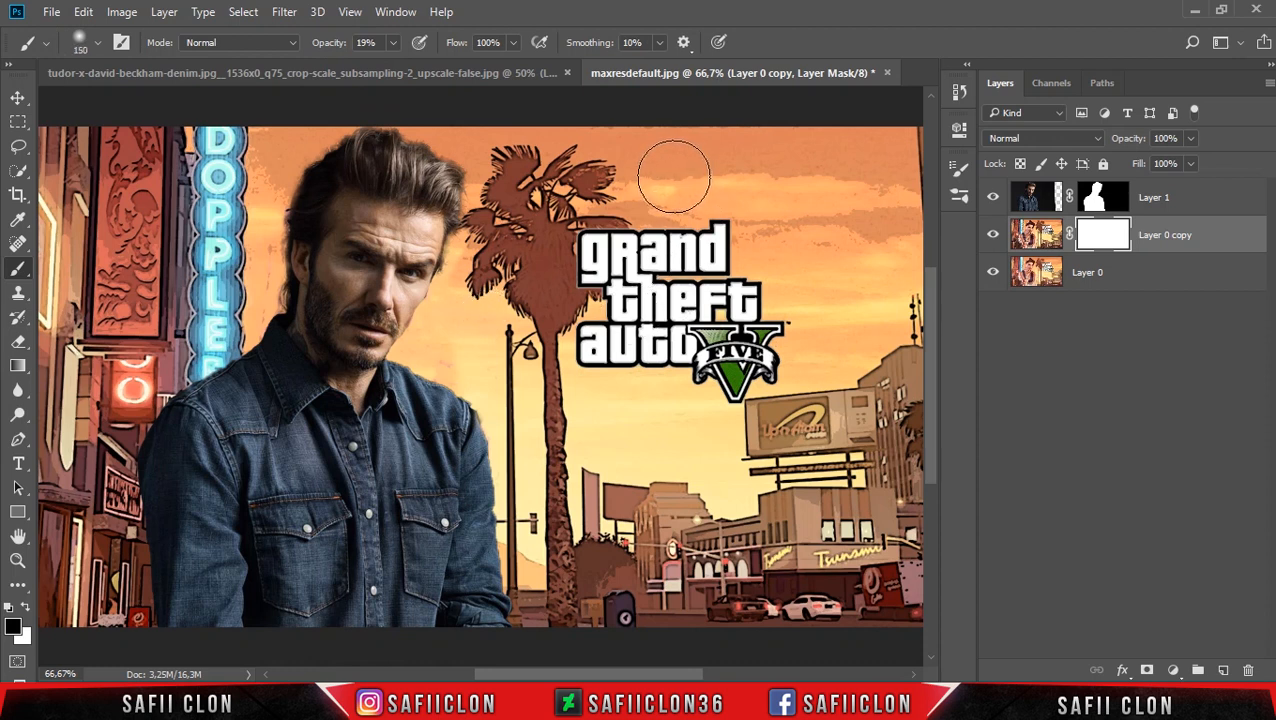
key("bracketleft")
key("bracketleft")
left_click(681, 179)
mouse_move(820, 182)
left_mouse_down()
mouse_move(897, 182)
mouse_move(843, 239)
mouse_move(732, 171)
mouse_move(767, 187)
mouse_move(650, 192)
left_mouse_up()
key("bracketright")
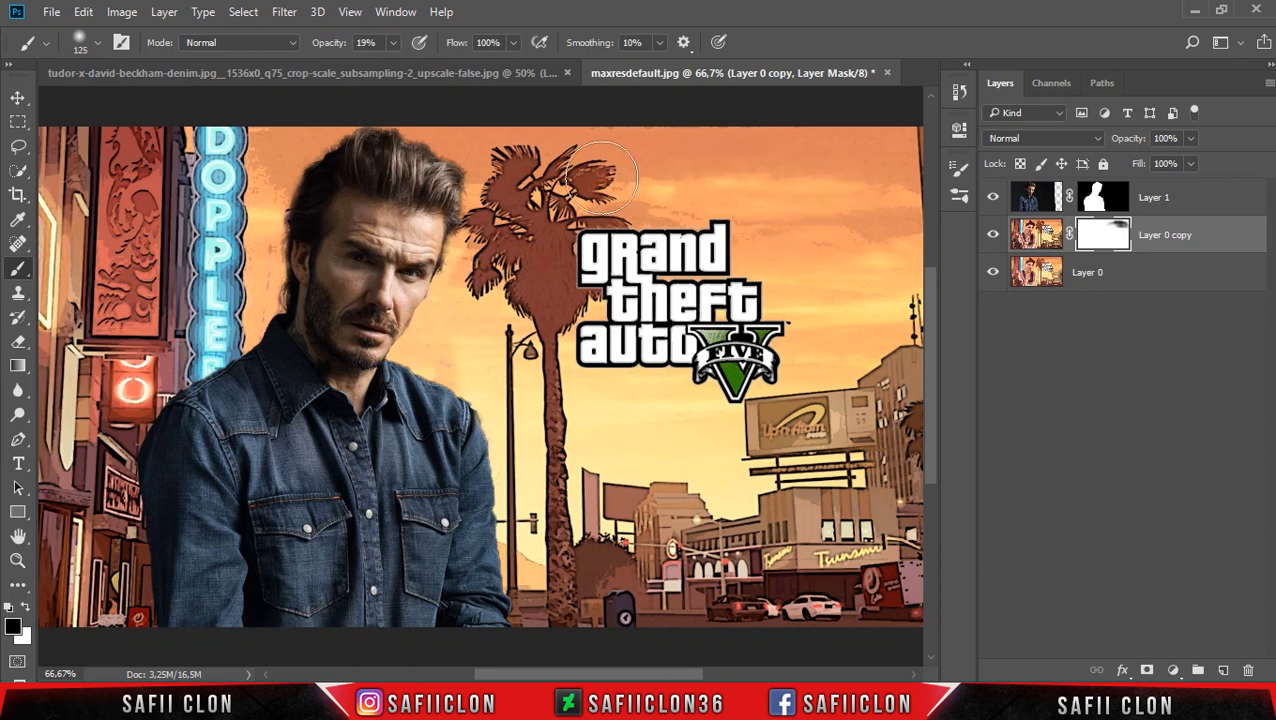
Soften the poster effect in the sky around the man's head with a 60 px mask brush and compare by toggling the copy's visibility.
key("bracketleft")
key("bracketleft")
key("bracketleft")
key("bracketleft")
key("bracketleft")
mouse_move(271, 286)
left_mouse_down()
mouse_move(268, 316)
mouse_move(272, 233)
mouse_move(270, 273)
left_mouse_up()
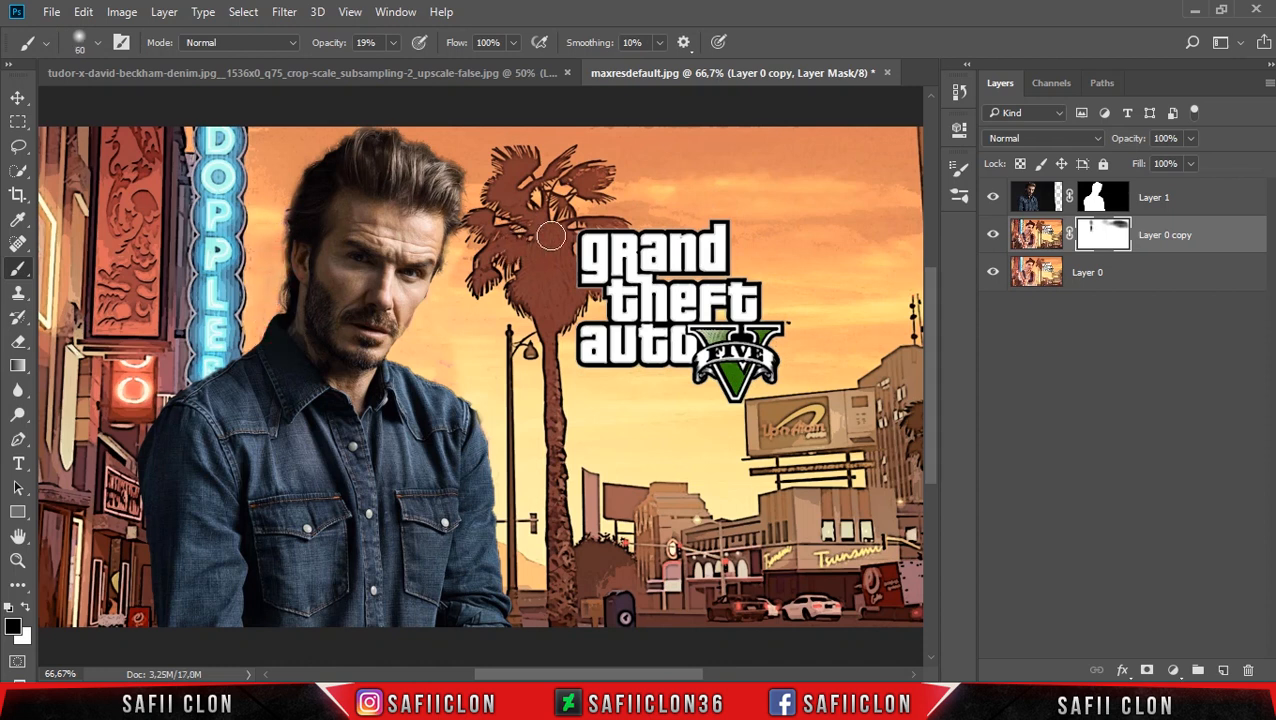
left_click(993, 236)
left_click(993, 236)
left_click(993, 236)
left_click(993, 236)
Group Layer 0 copy and Layer 0 into a group named BACKGROUND.
left_click(1218, 276, "ctrl")
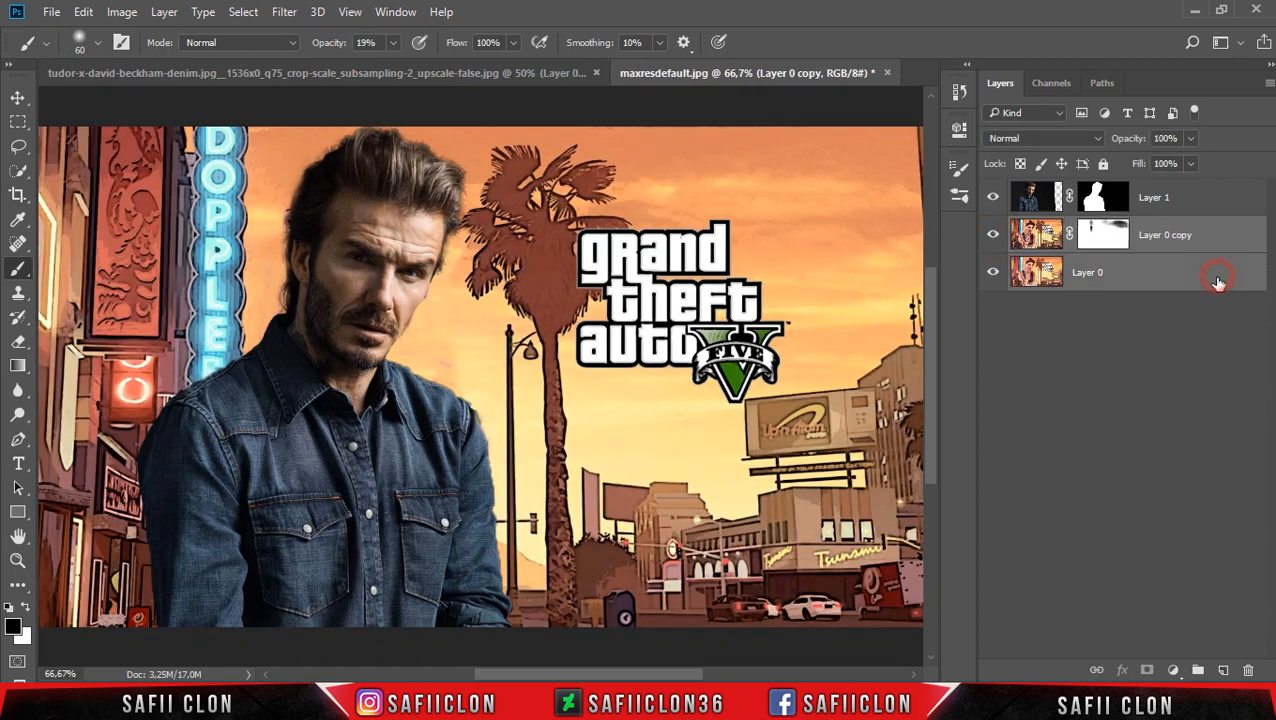
right_click(1228, 247)
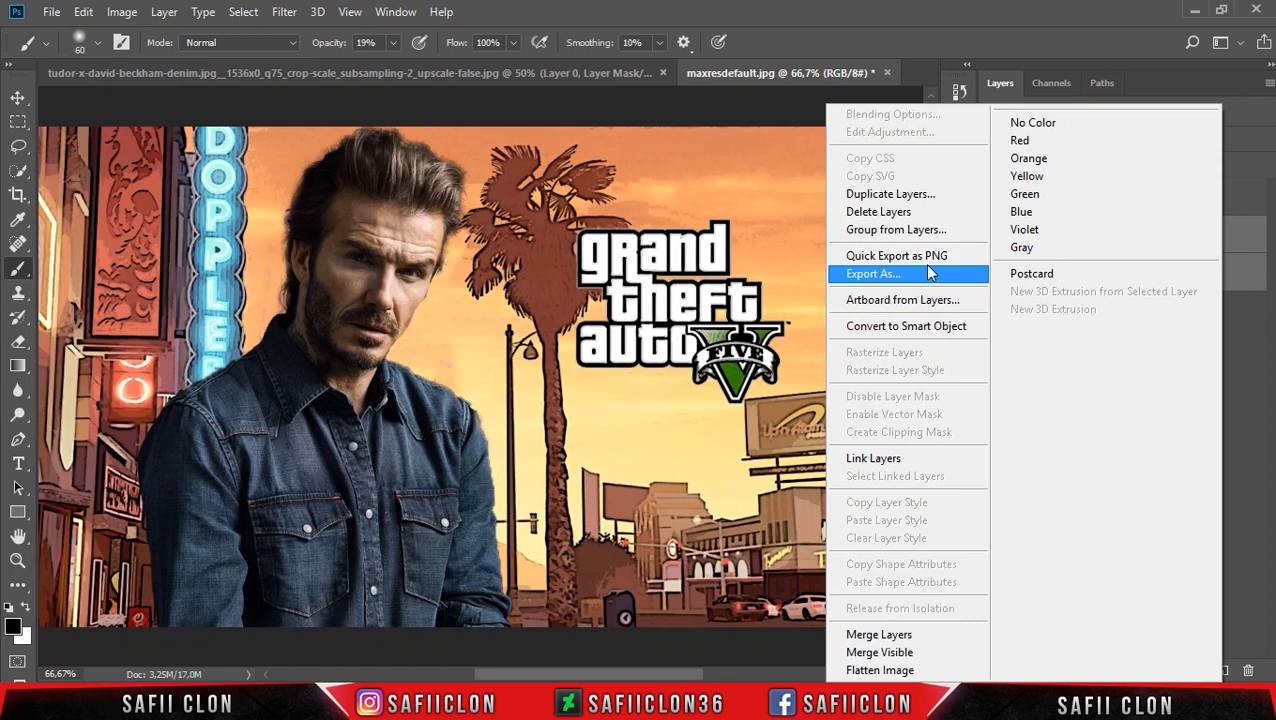
left_click(903, 230)
type("BACKGROUND")
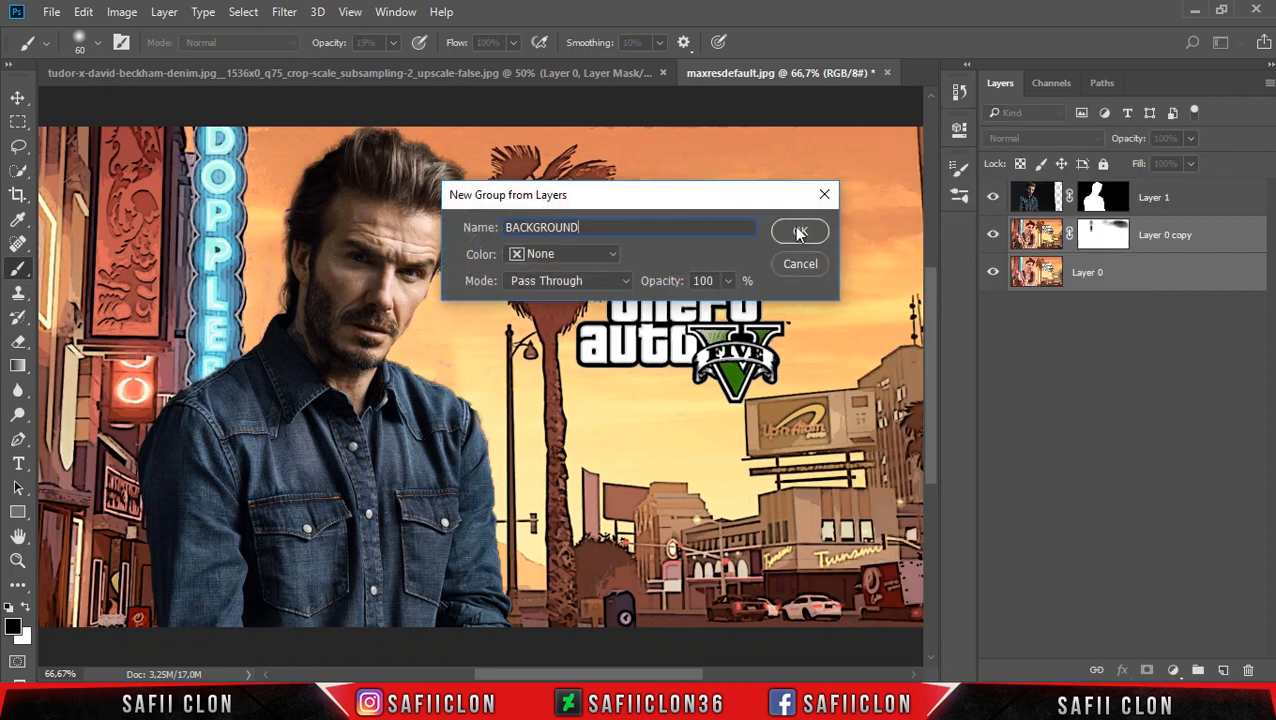
left_click(800, 233)
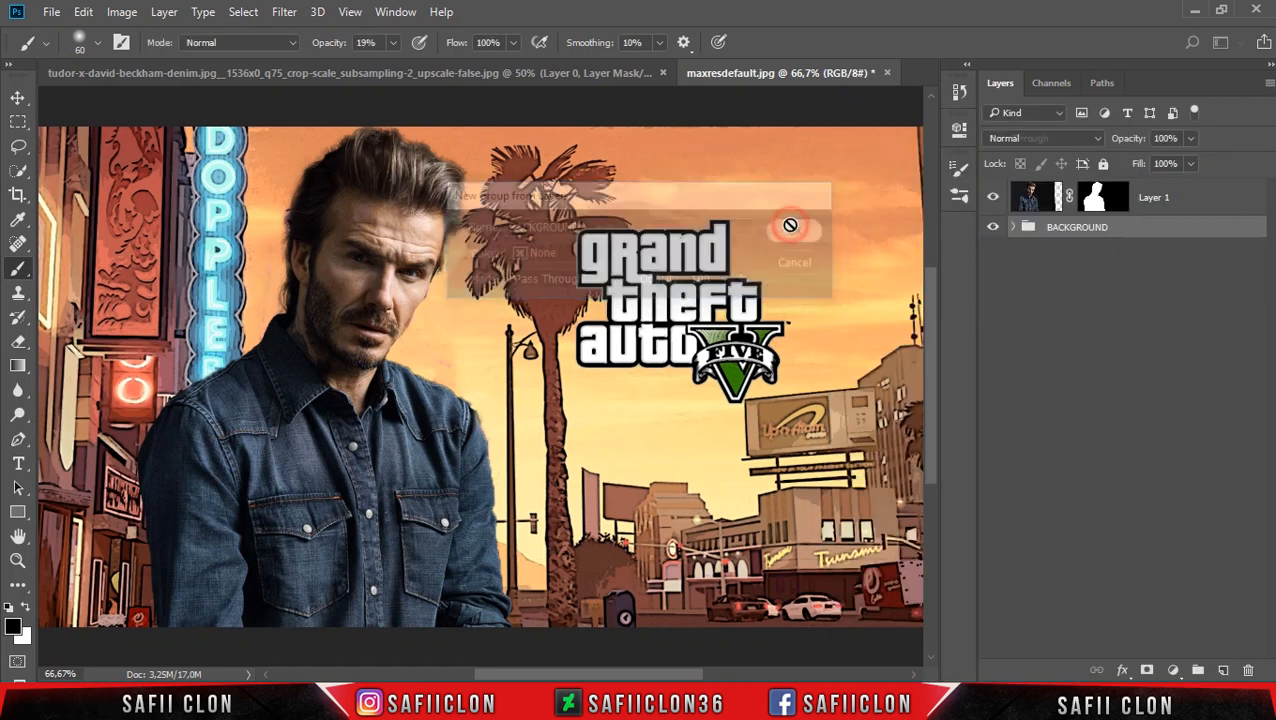
Group Layer 1 into a new group named MODEL.
right_click(1191, 198)
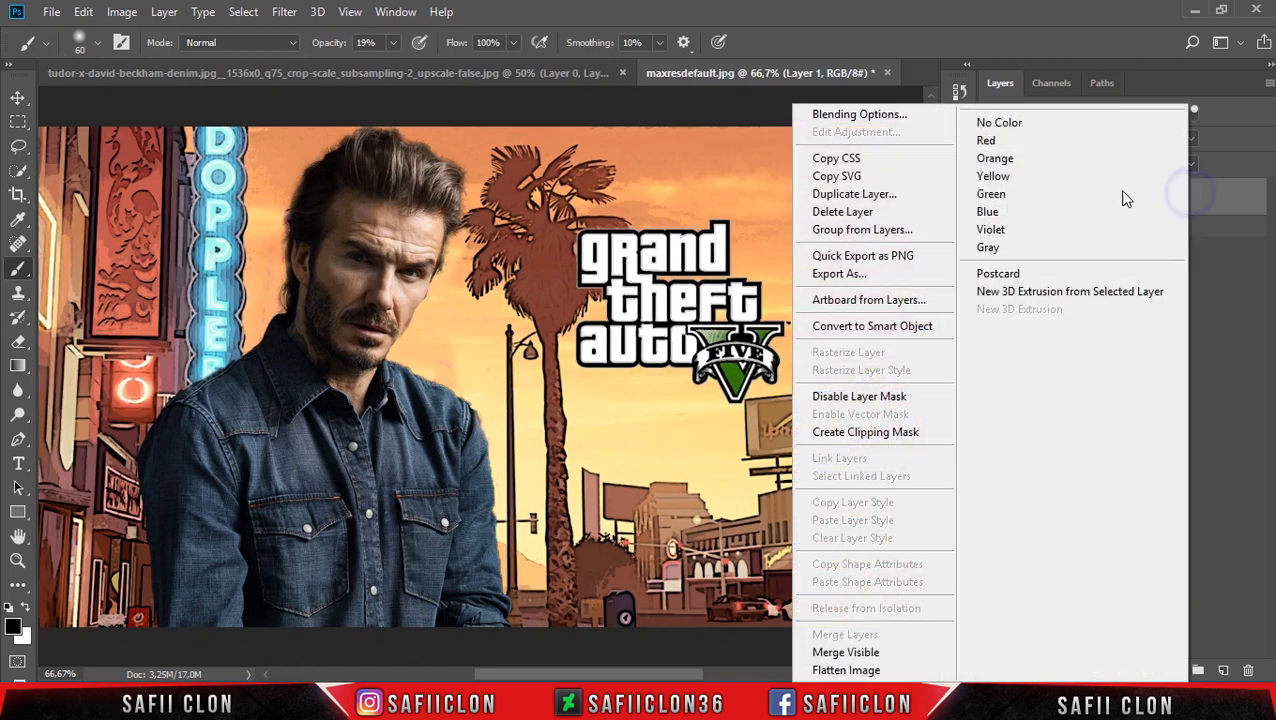
left_click(888, 230)
type("MODEL")
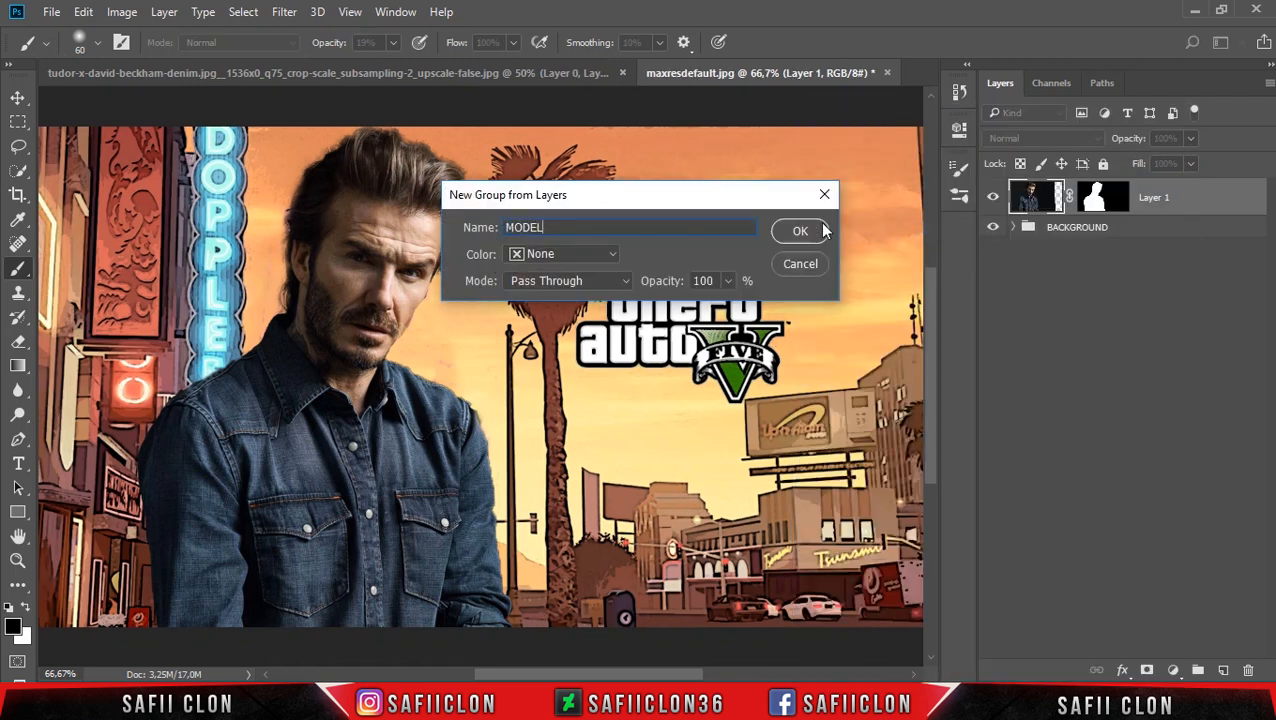
left_click(821, 231)
left_click(1013, 190)
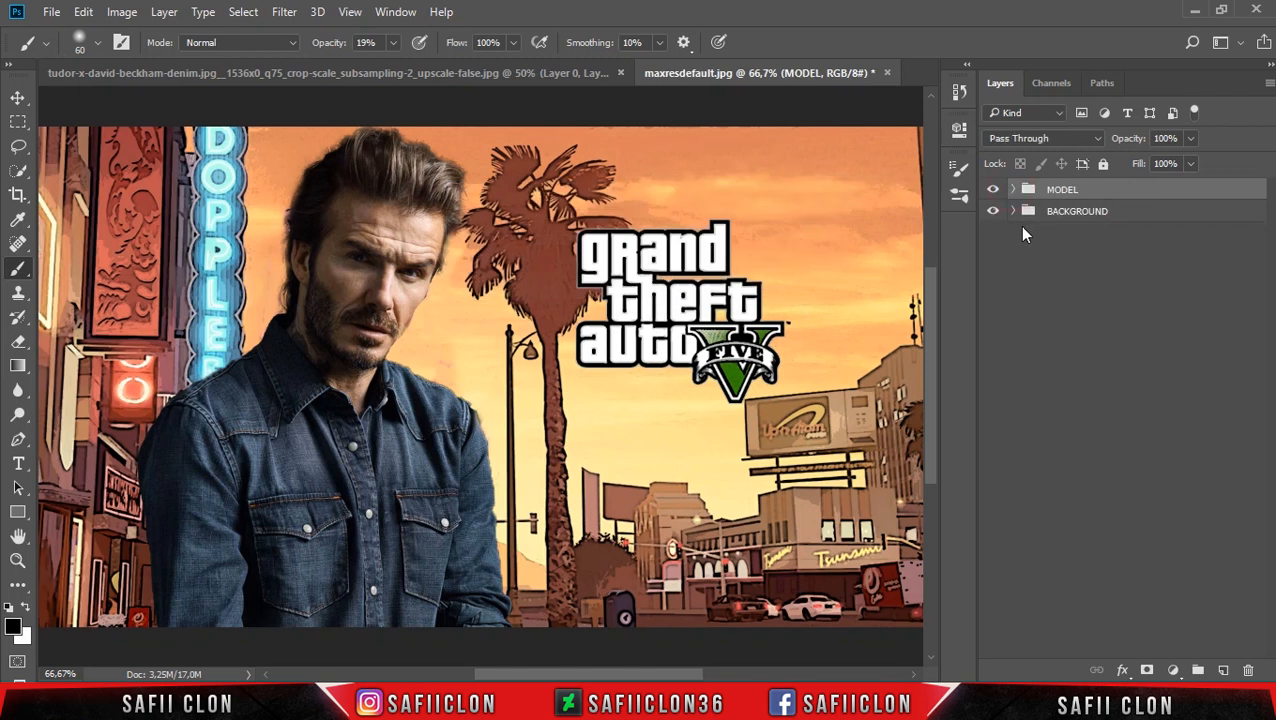
Add a Curves adjustment above Layer 0 copy in the BACKGROUND group, anchoring the curve at 62 and raising the black point output to 39.
left_click(1013, 212)
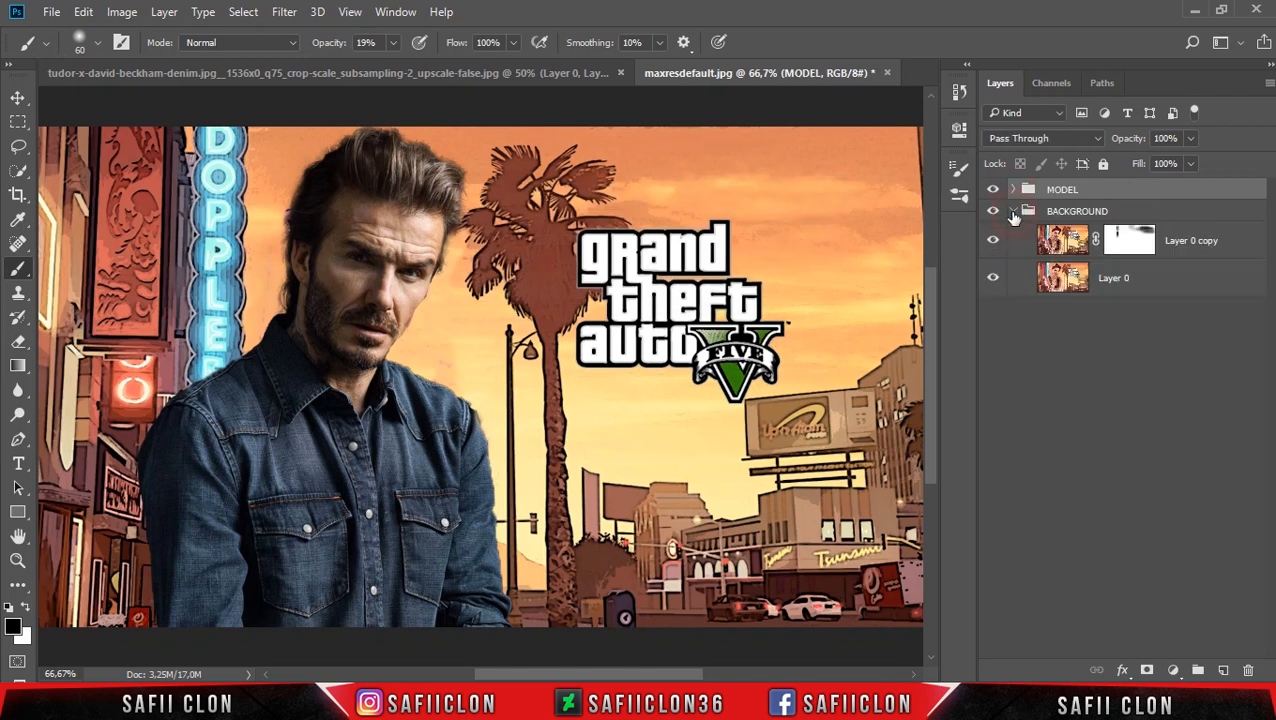
left_click(1222, 248)
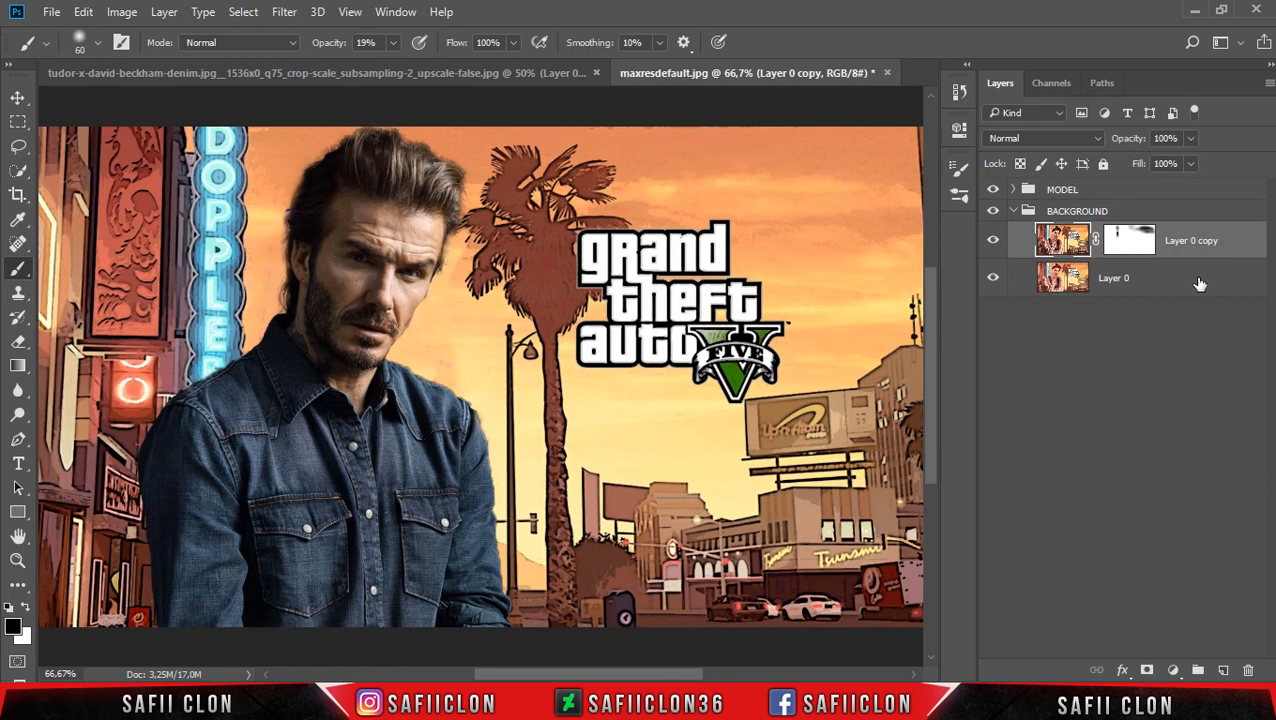
left_click(1174, 670)
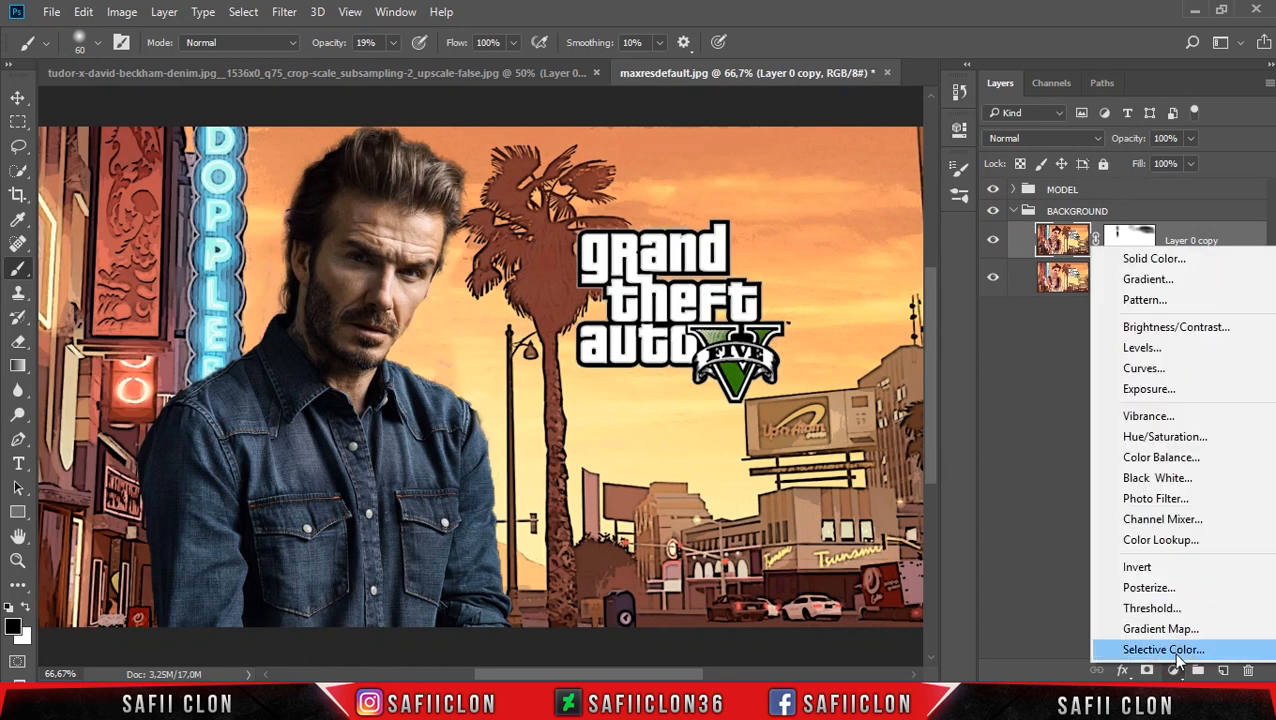
left_click(1142, 368)
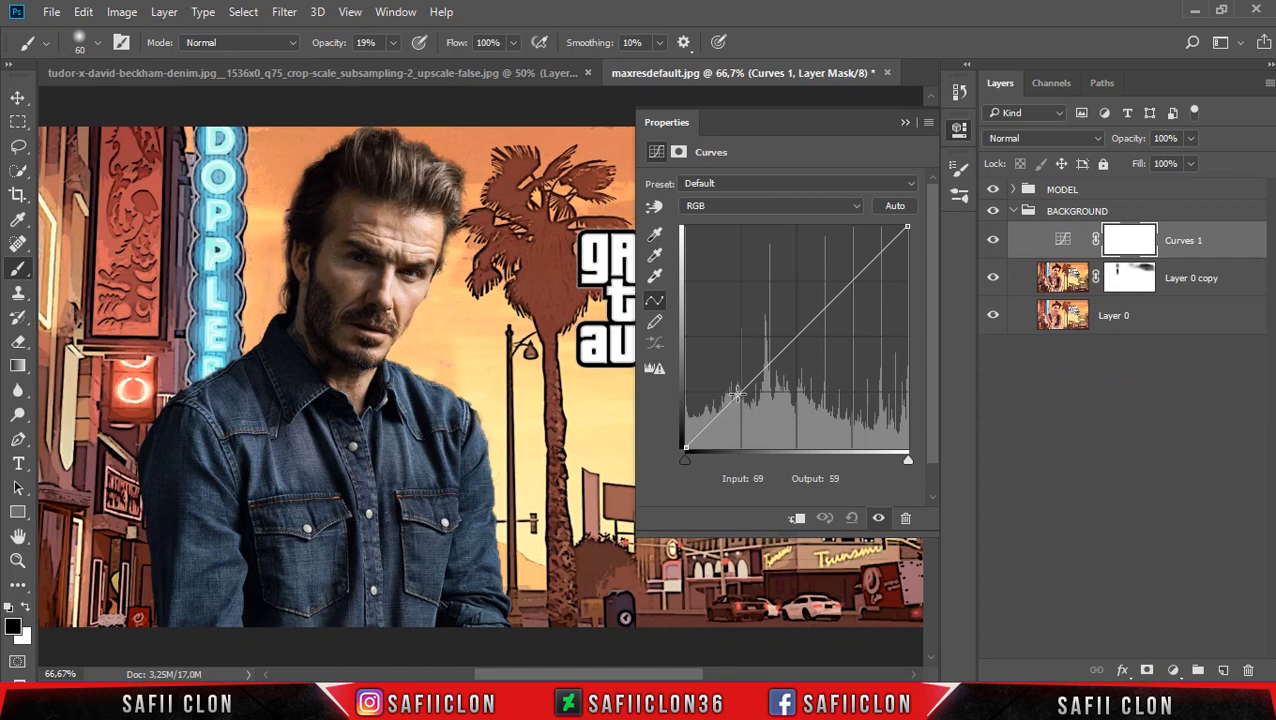
left_click(740, 397)
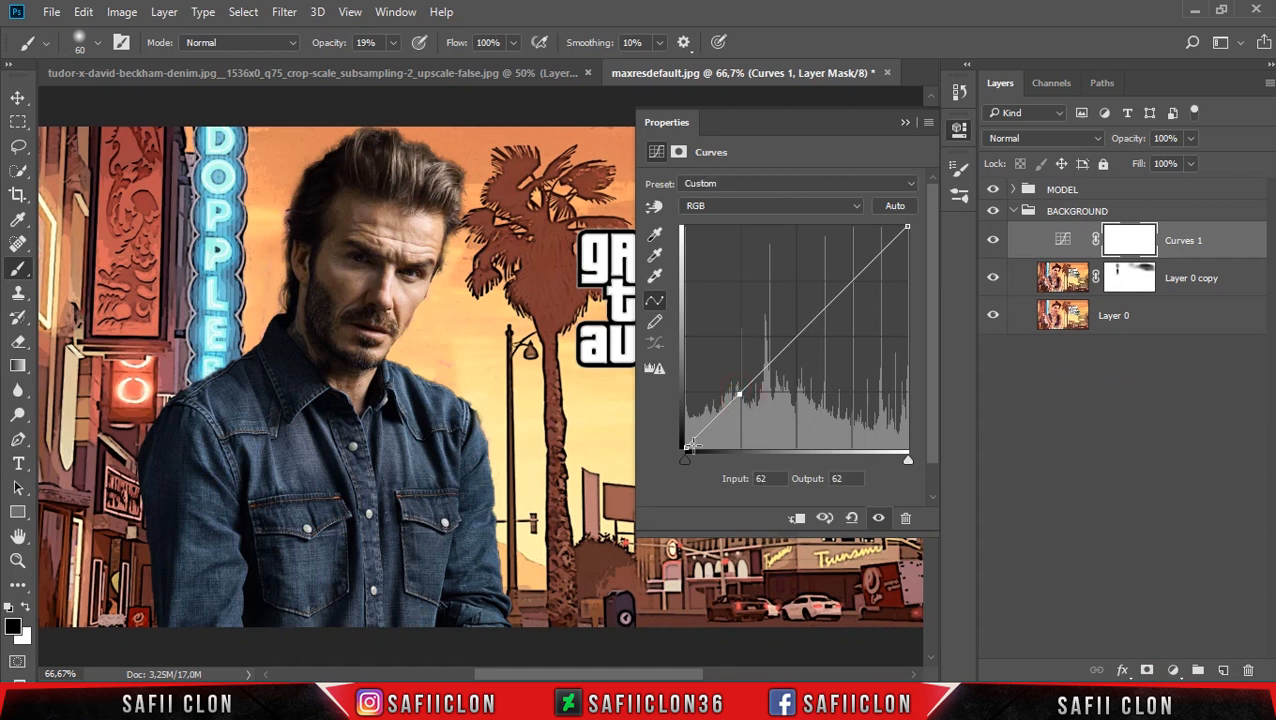
left_click_drag(684, 449, 676, 412)
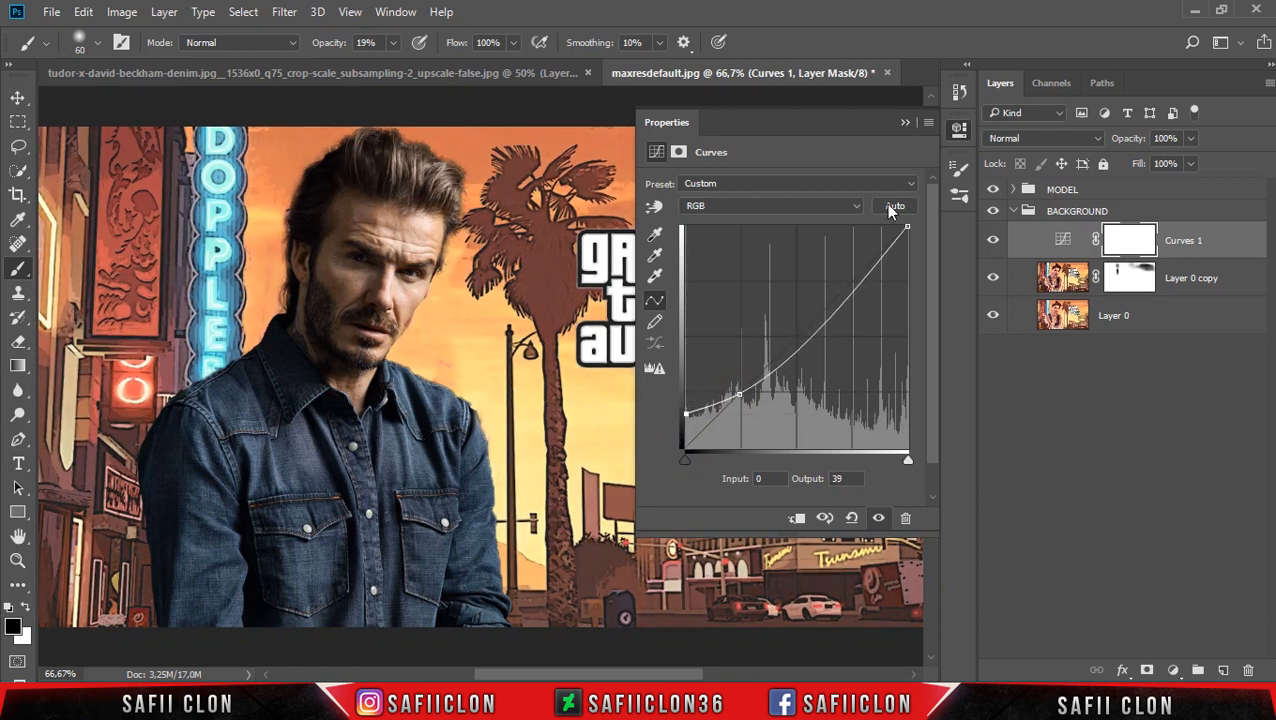
Compare the background with and without the Curves adjustment by toggling its visibility.
left_click(905, 123)
left_click(994, 243)
left_click(994, 243)
left_click(994, 243)
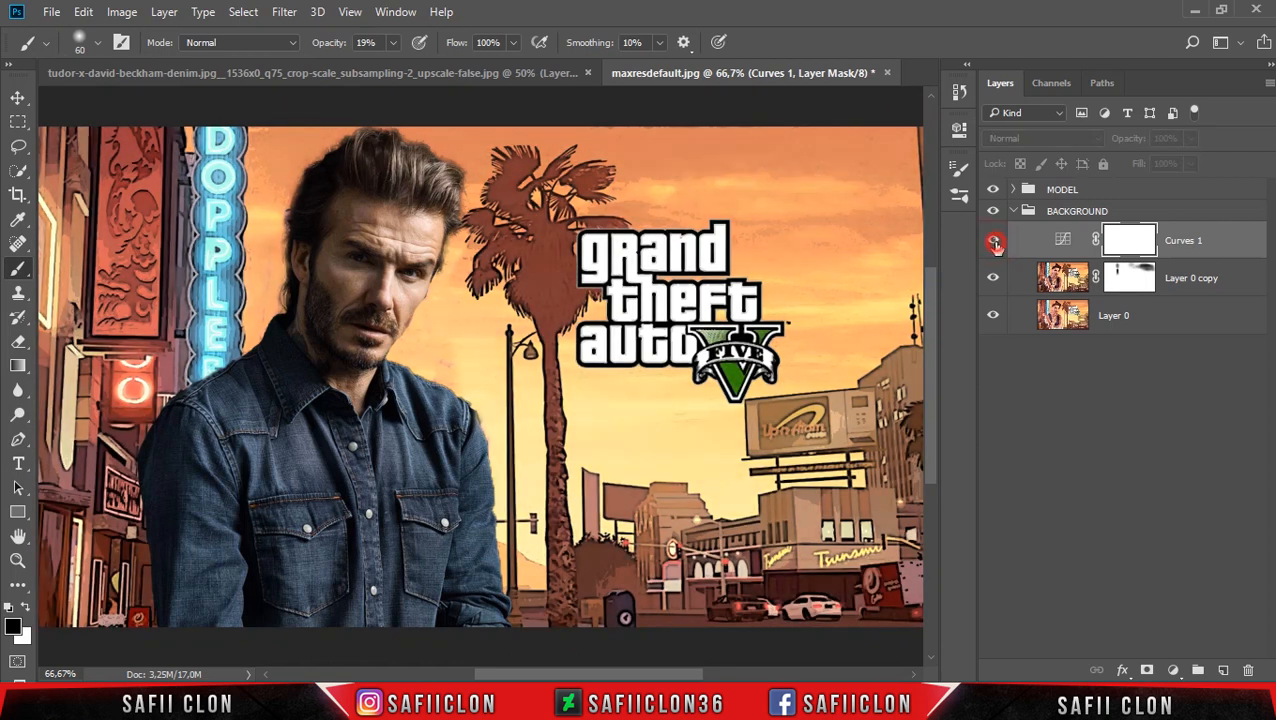
left_click(994, 243)
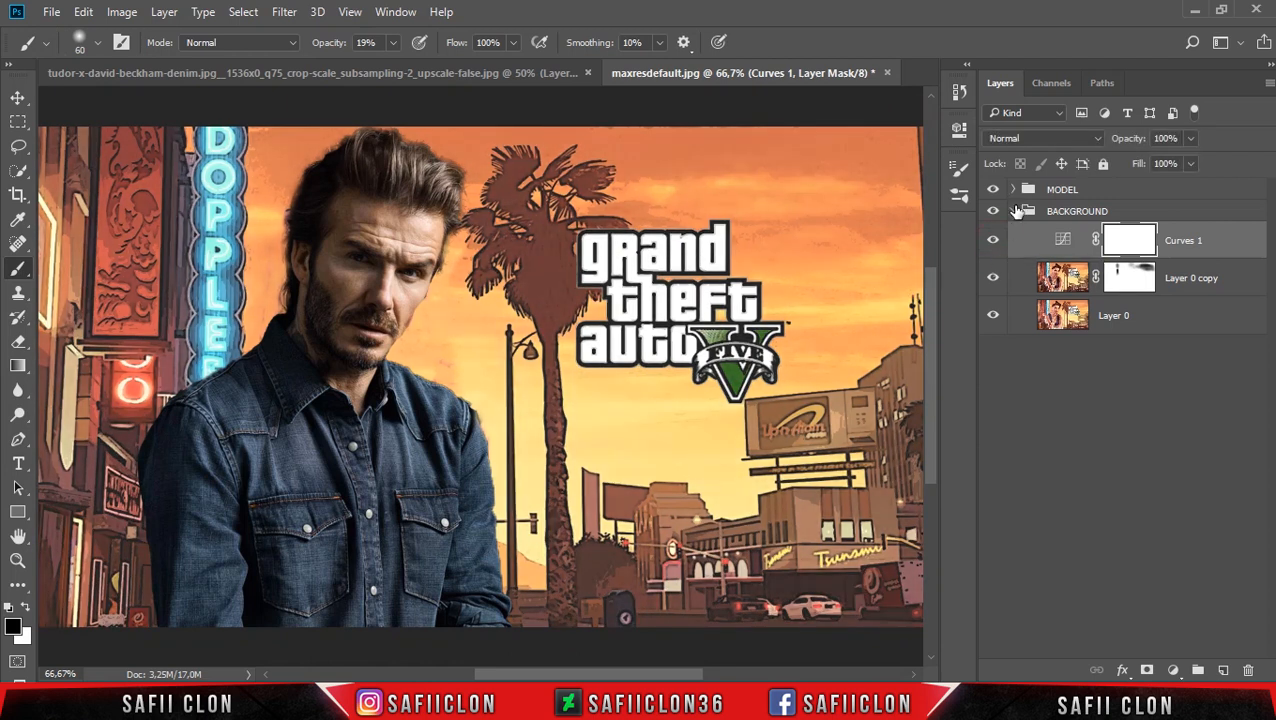
Convert Layer 1 in the MODEL group to a smart object.
left_click(1013, 190)
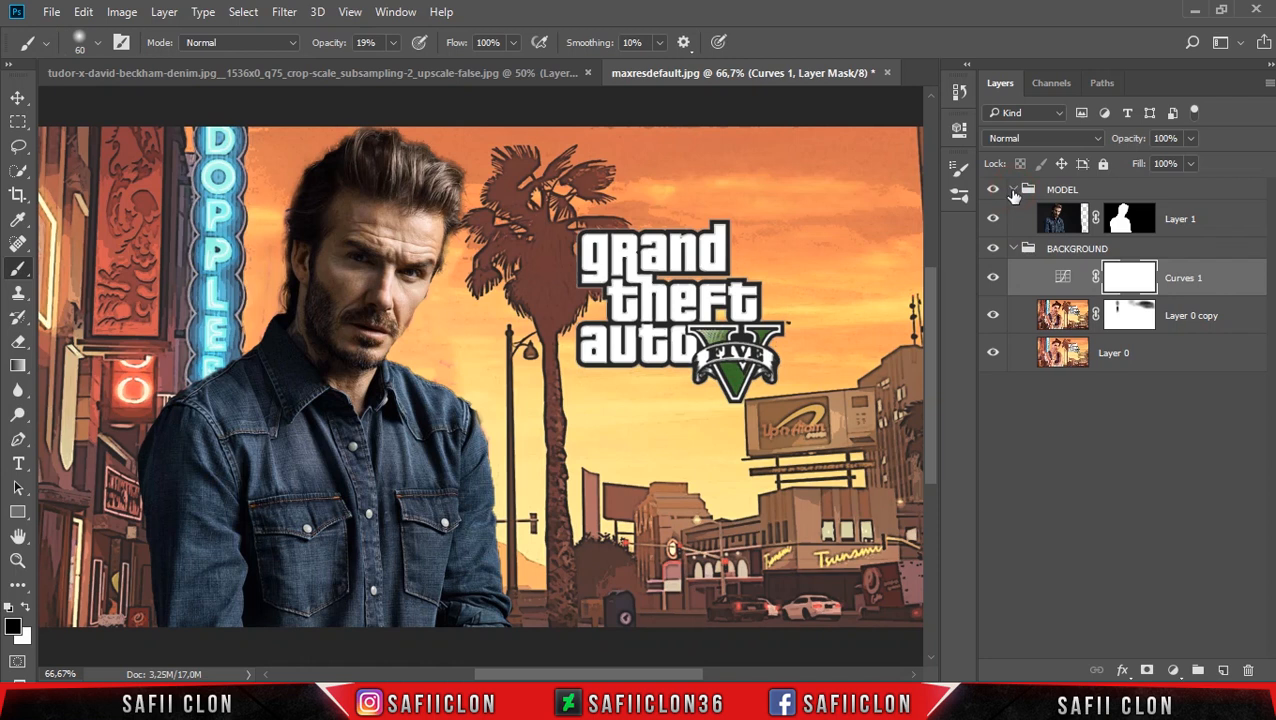
left_click(1231, 218)
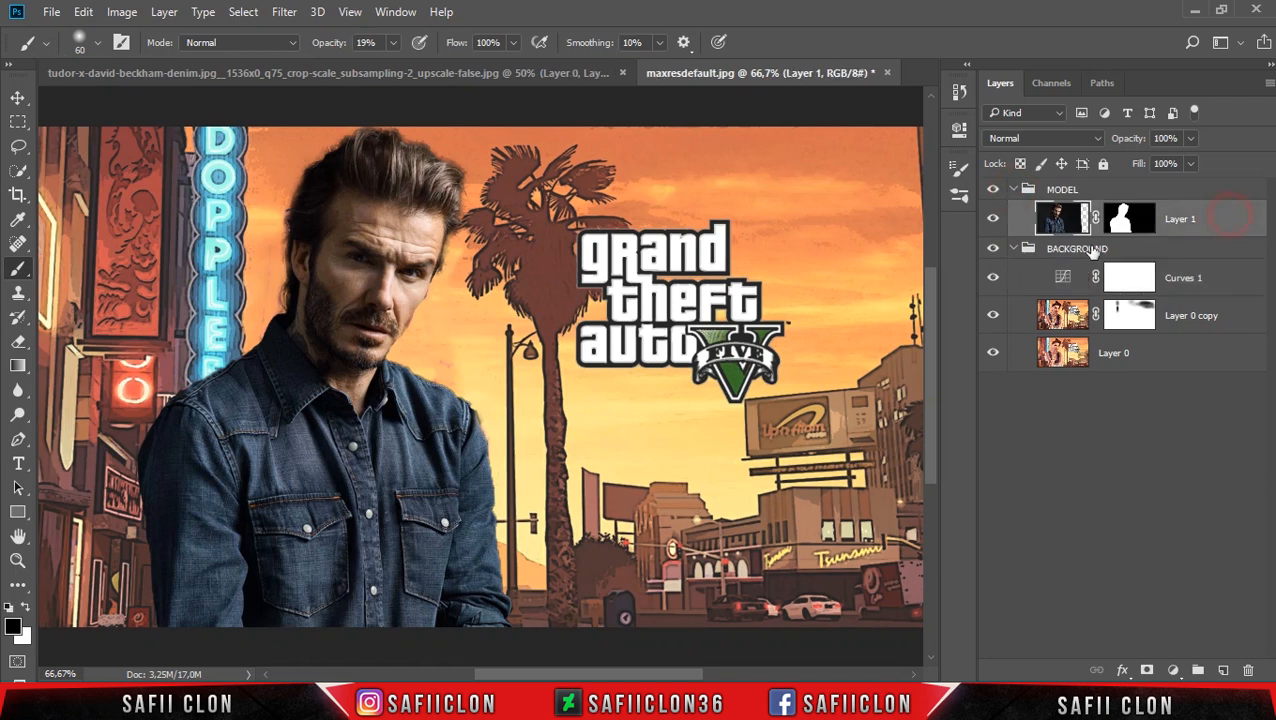
left_click(1014, 249)
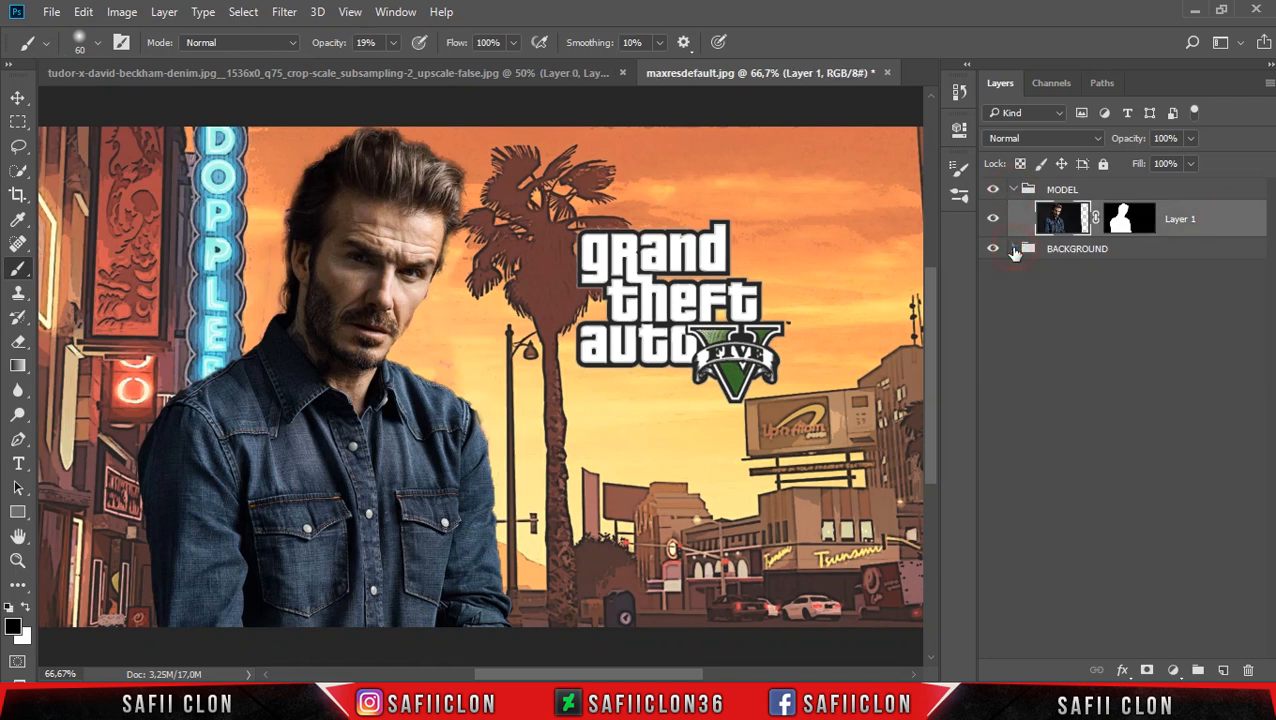
right_click(1222, 218)
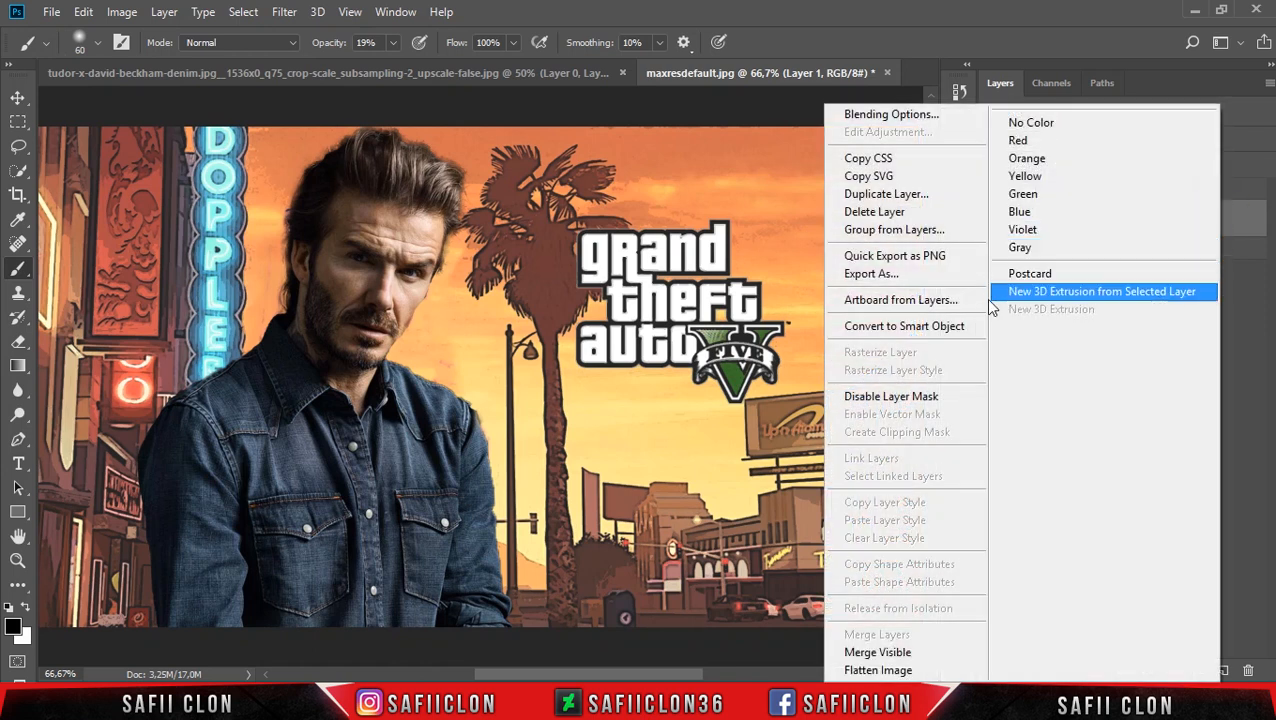
left_click(941, 330)
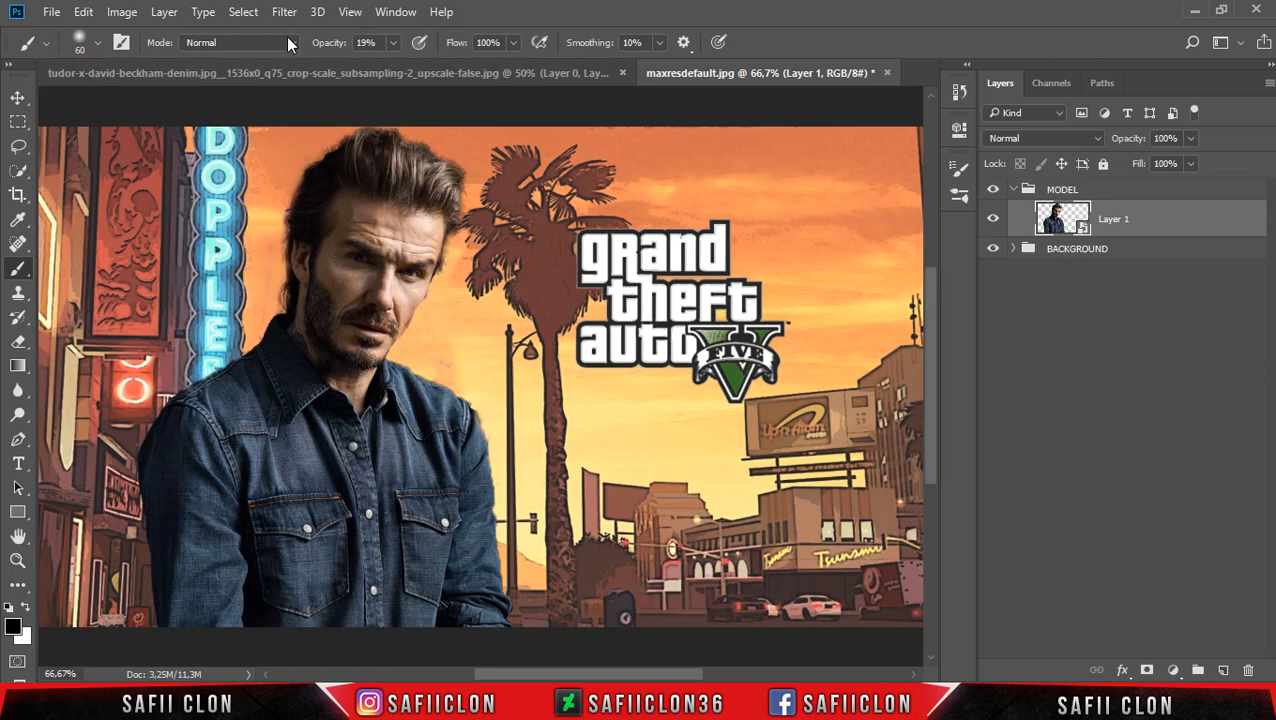
Apply the Poster Edges filter to Layer 1 with Edge Thickness 6, Edge Intensity 2 and Posterization 1.
left_click(284, 11)
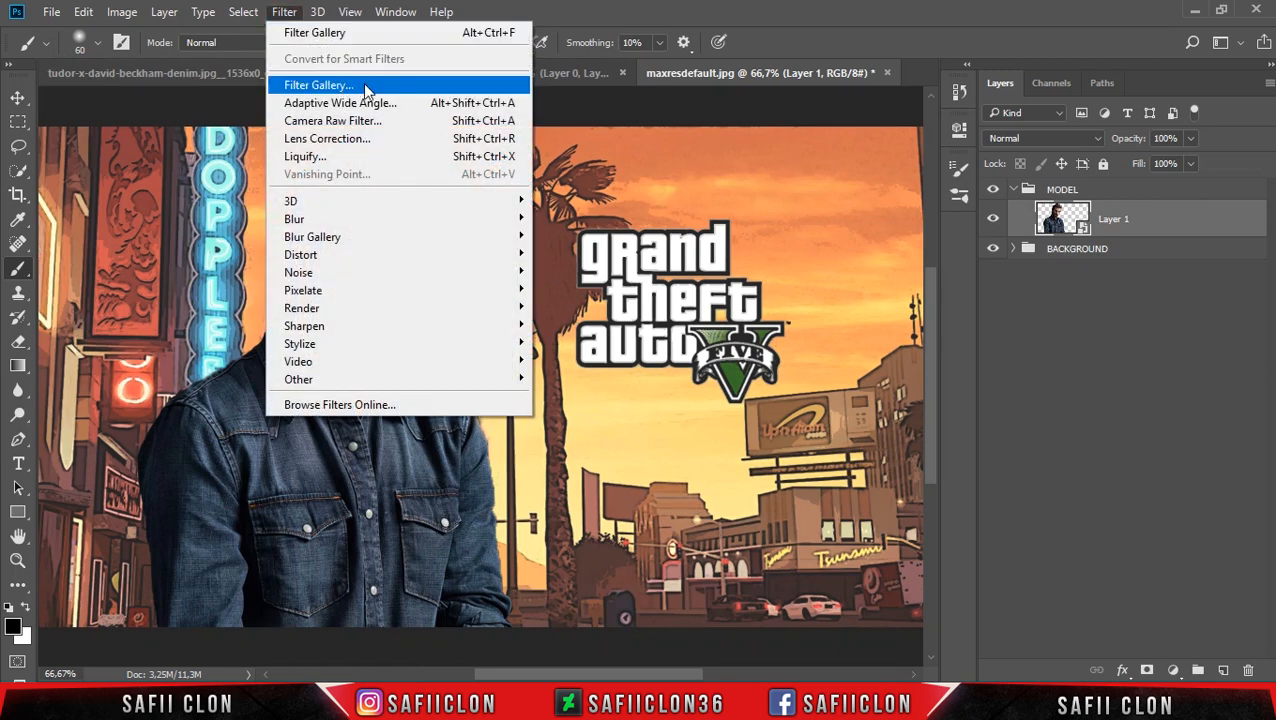
left_click(366, 88)
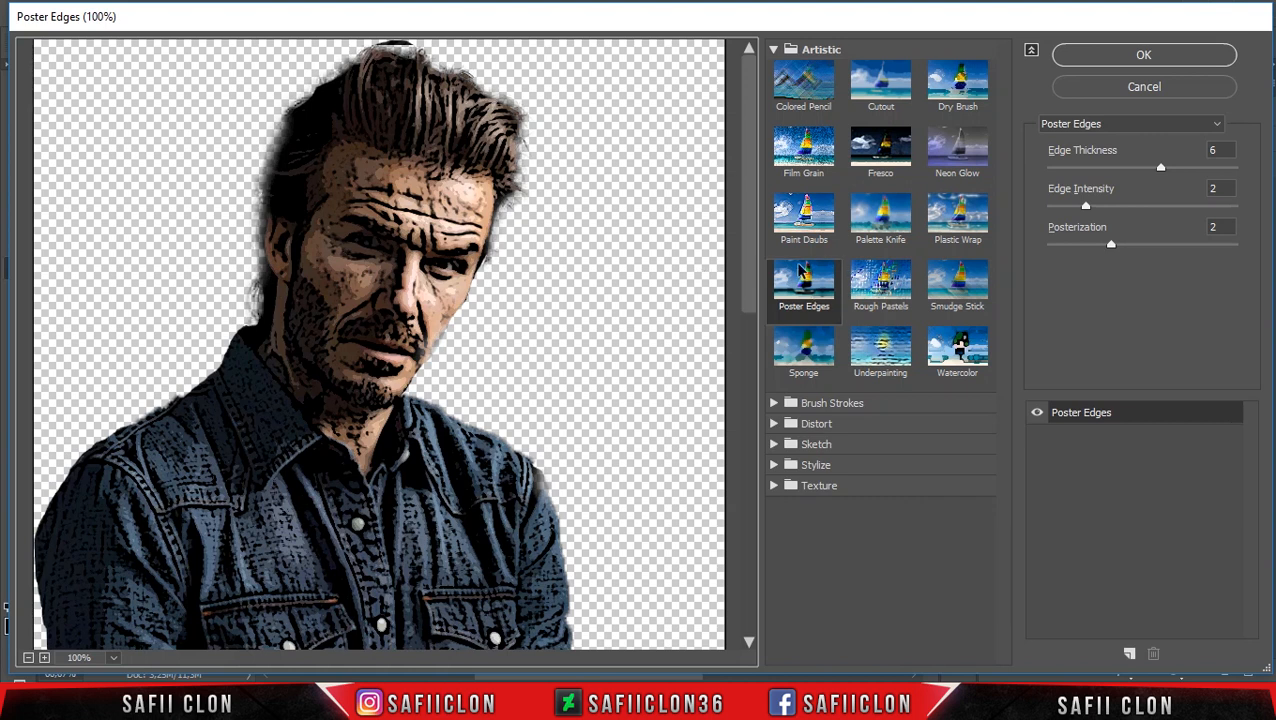
left_click(810, 289)
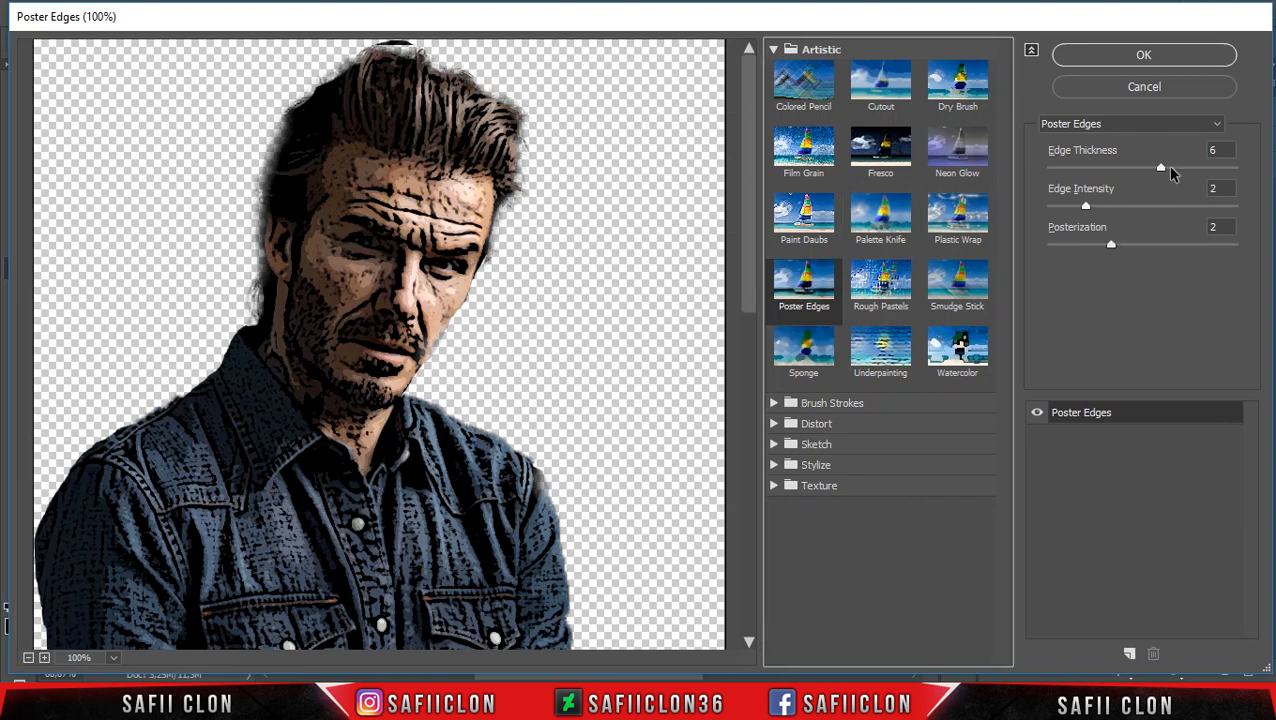
left_click(1215, 149)
type("6")
left_click(1222, 189)
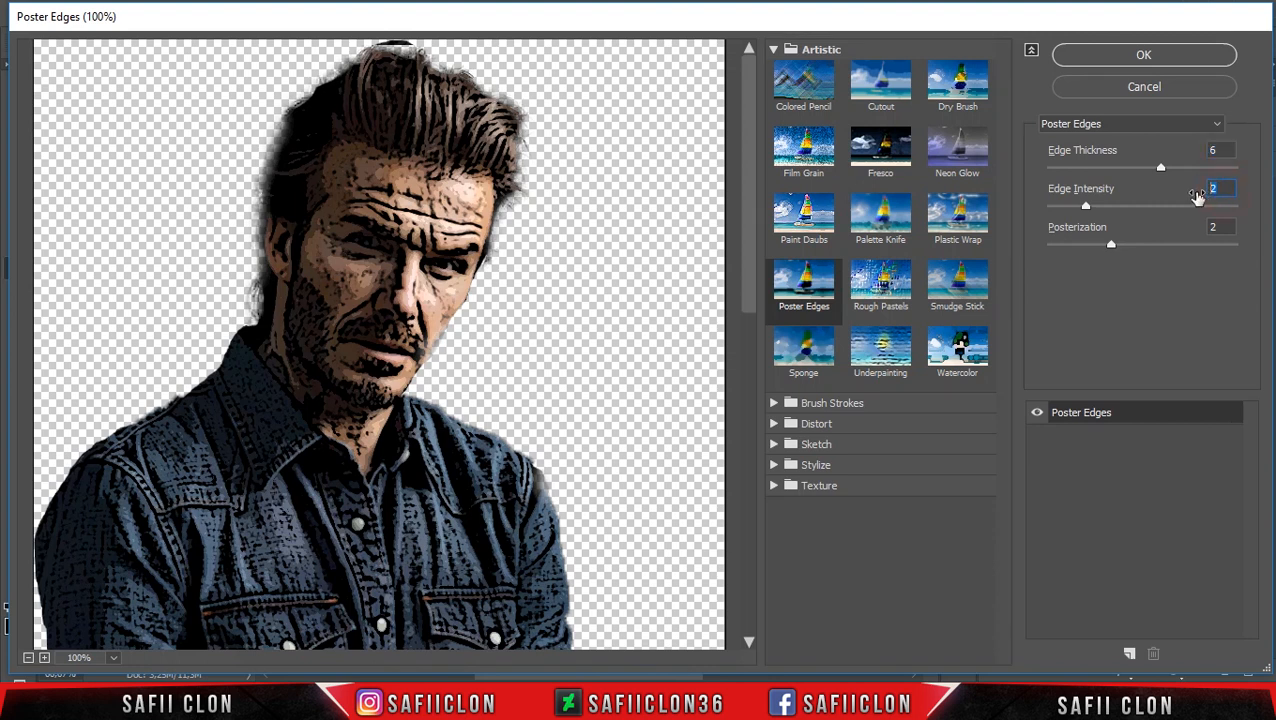
mouse_move(1108, 247)
left_mouse_down()
mouse_move(1059, 245)
mouse_move(1088, 245)
left_mouse_up()
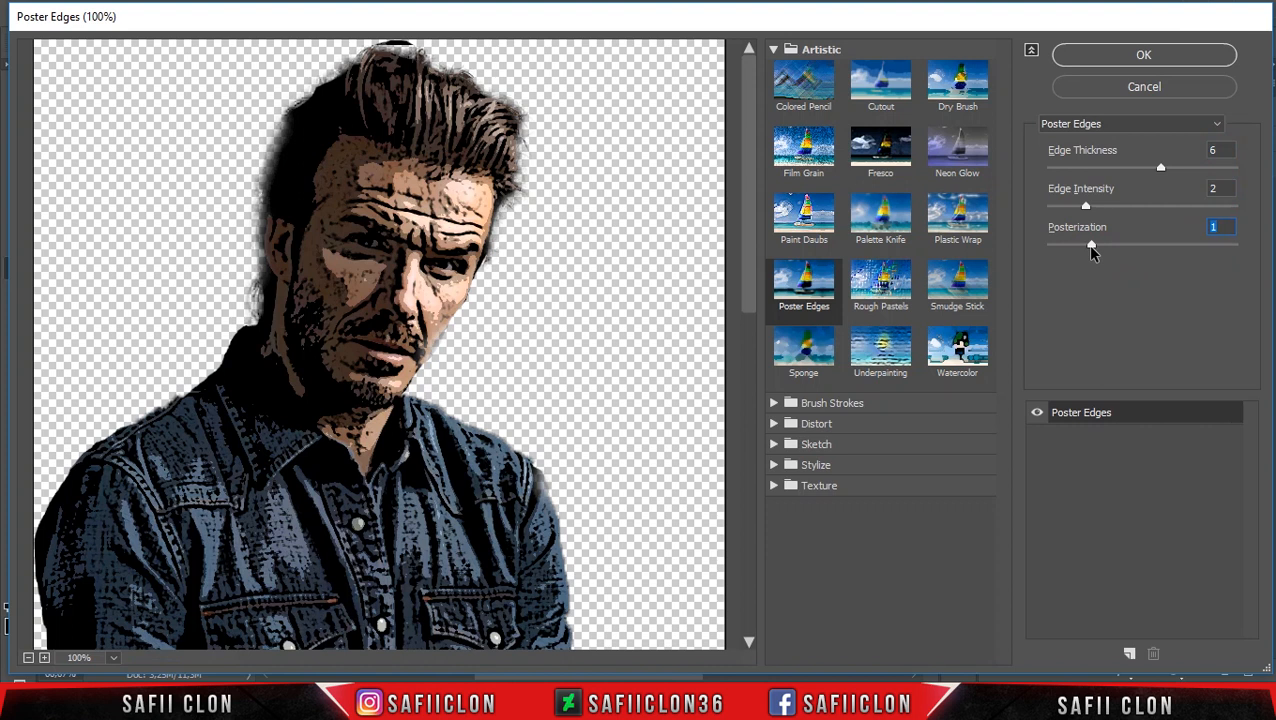
left_click(1145, 56)
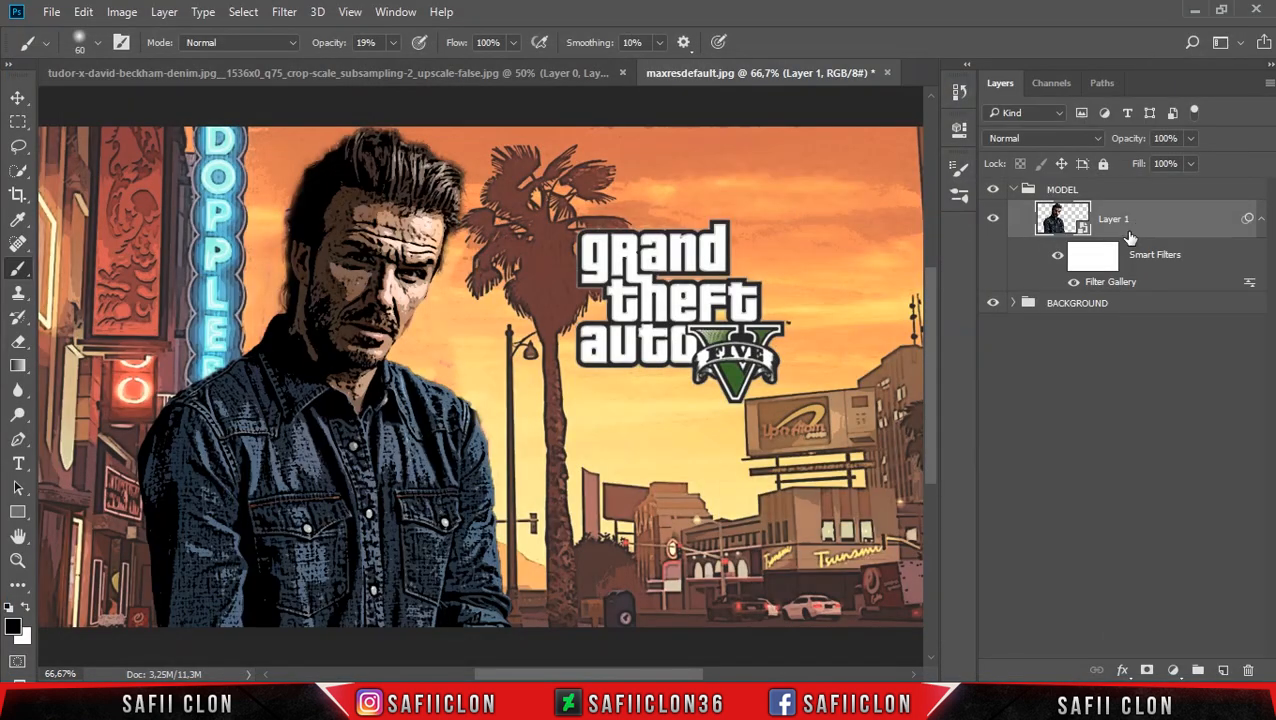
Duplicate the filtered Layer 1 within the MODEL group.
right_click(1189, 220)
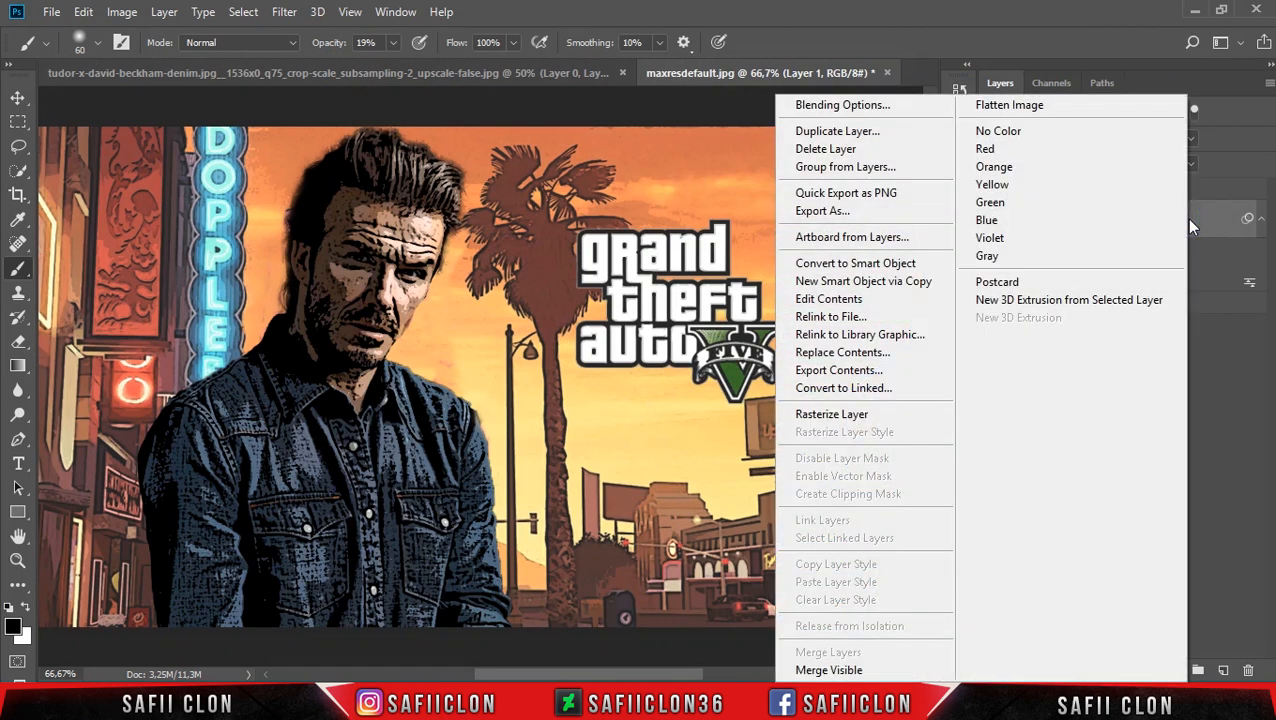
left_click(842, 133)
left_click(806, 207)
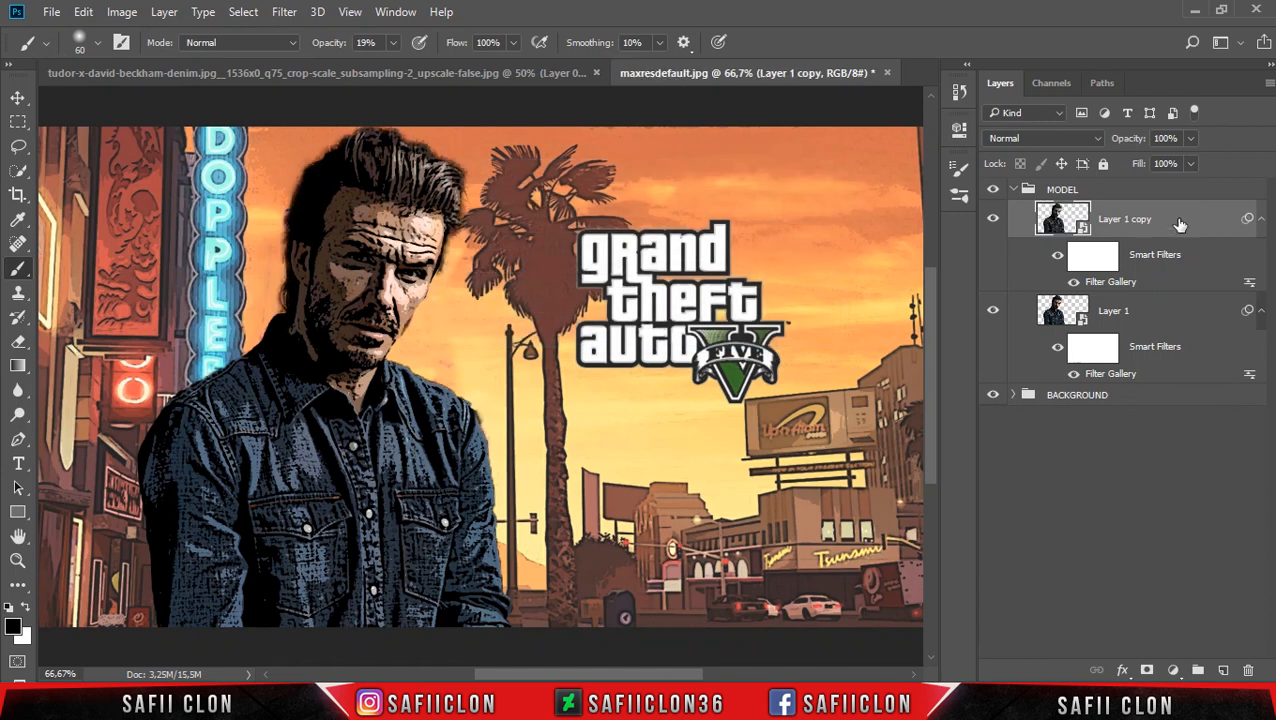
Rasterize Layer 1 copy and clip it to Layer 1.
right_click(1174, 218)
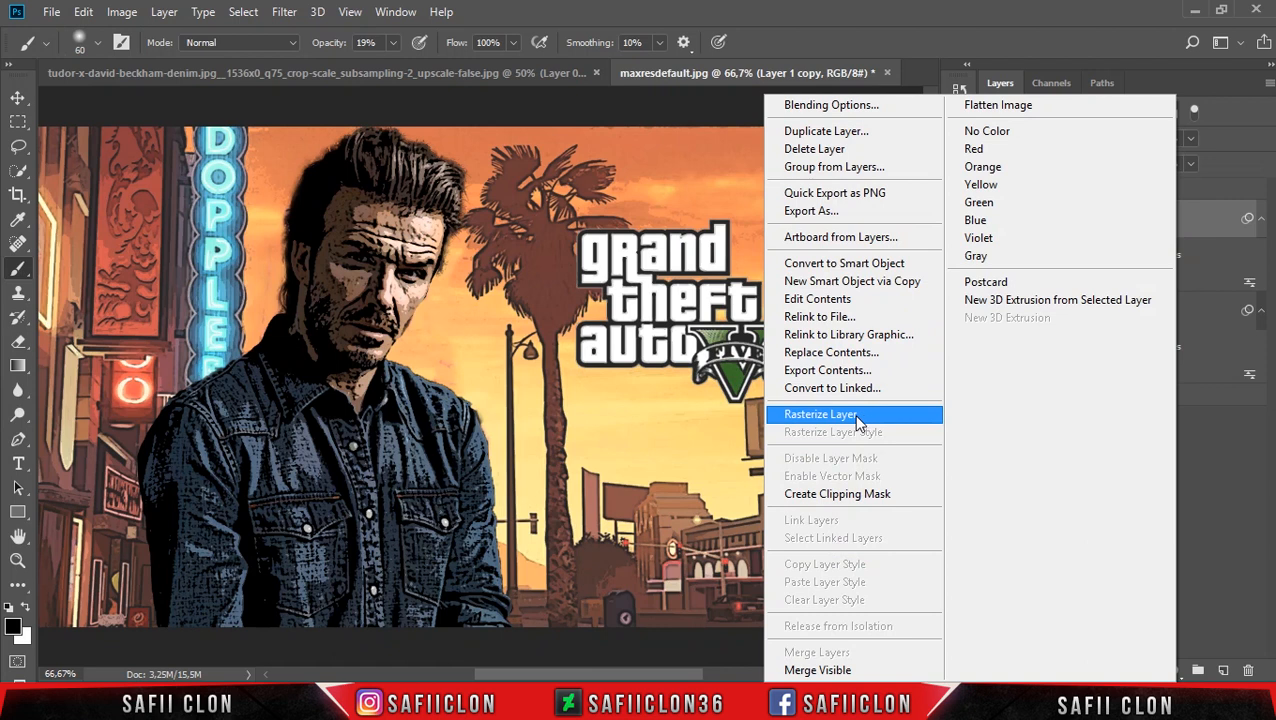
left_click(820, 414)
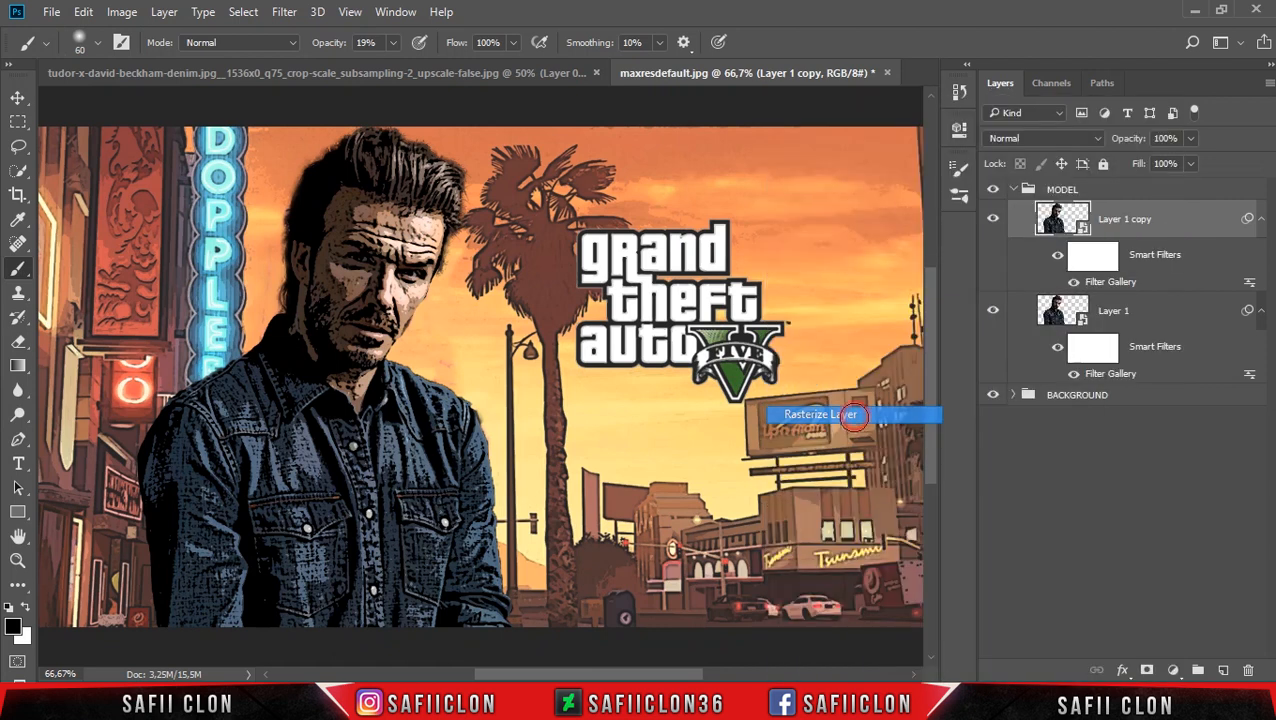
right_click(1180, 215)
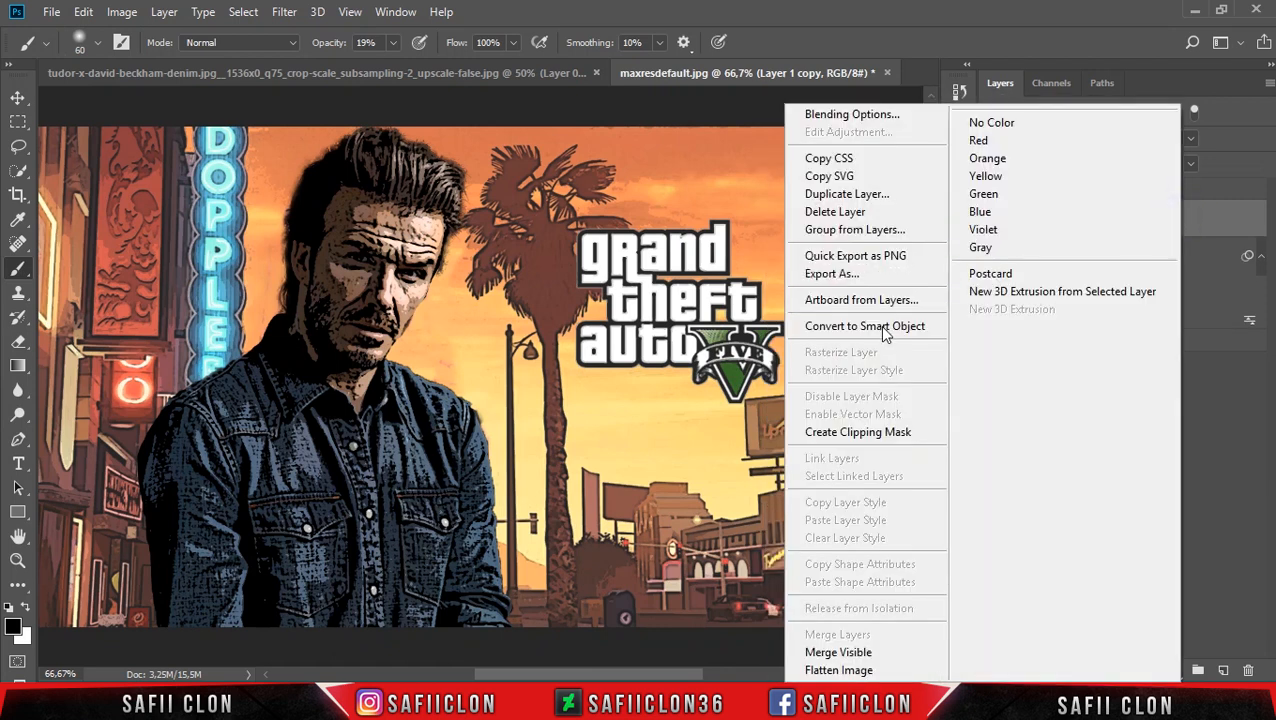
left_click(867, 434)
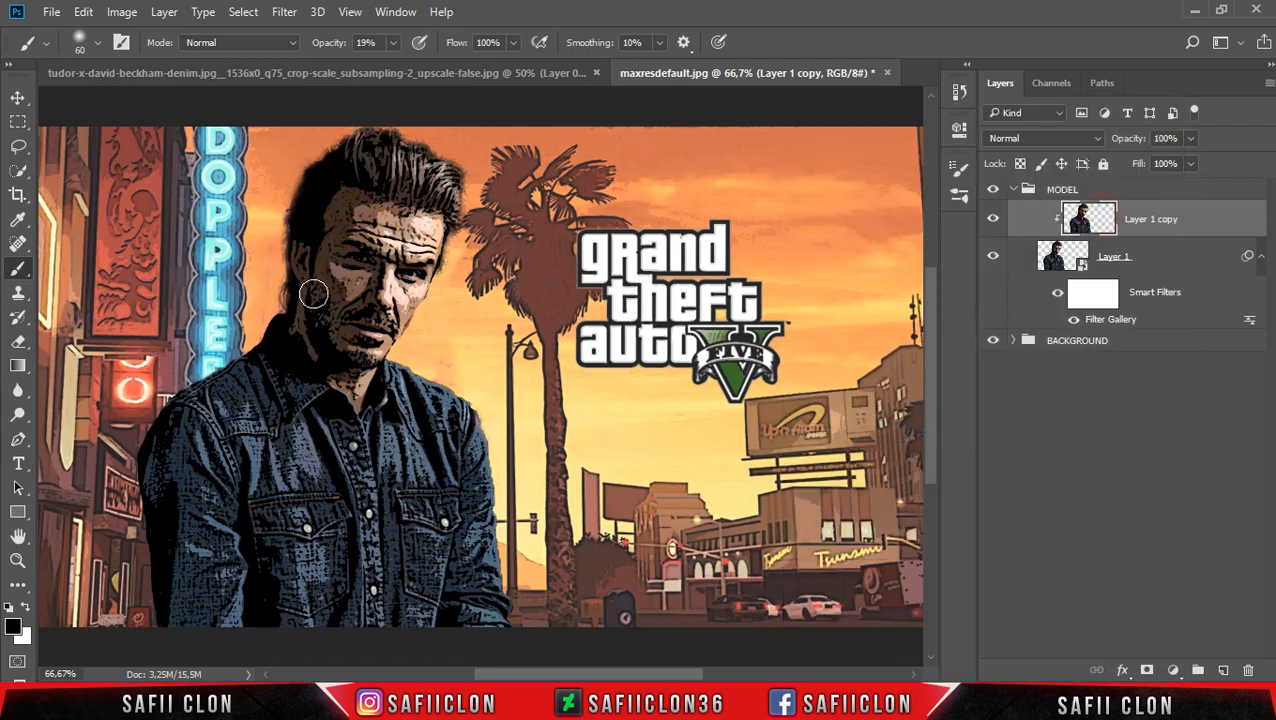
Remove the dark specks from the man's shaded forehead and temple on Layer 1 copy with a 10 px Spot Healing Brush.
left_click(18, 243)
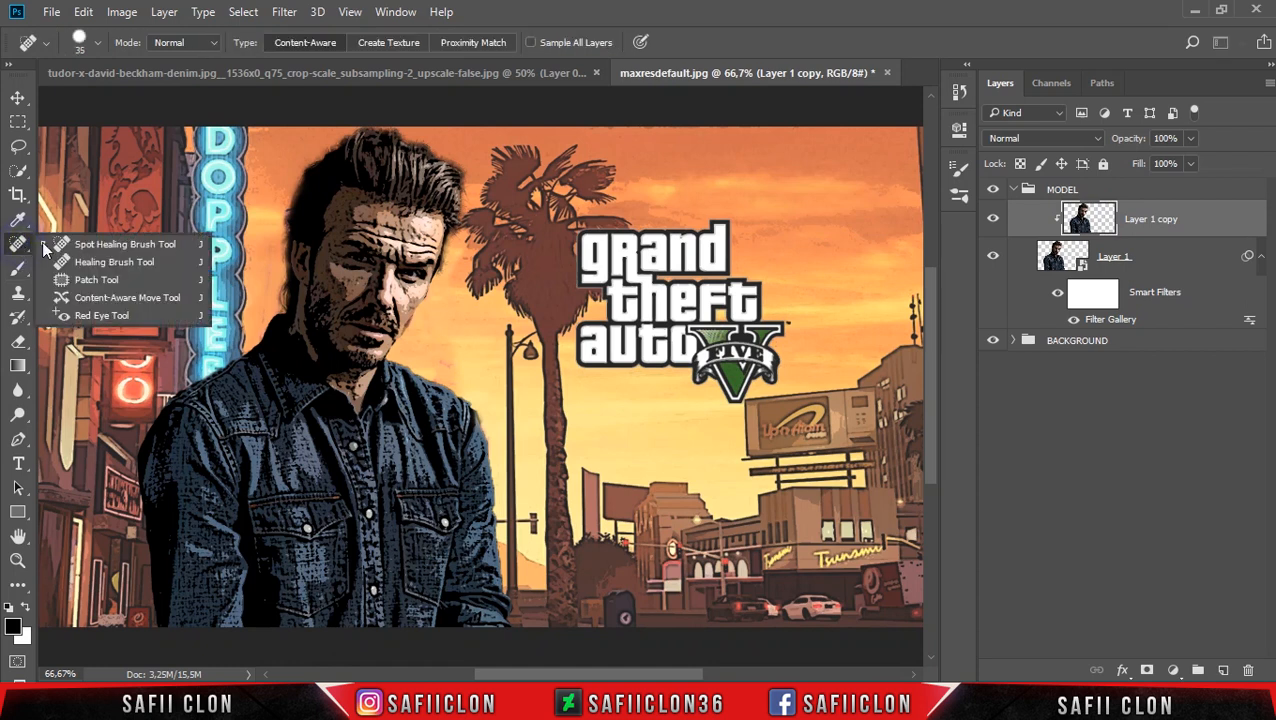
left_click(114, 241)
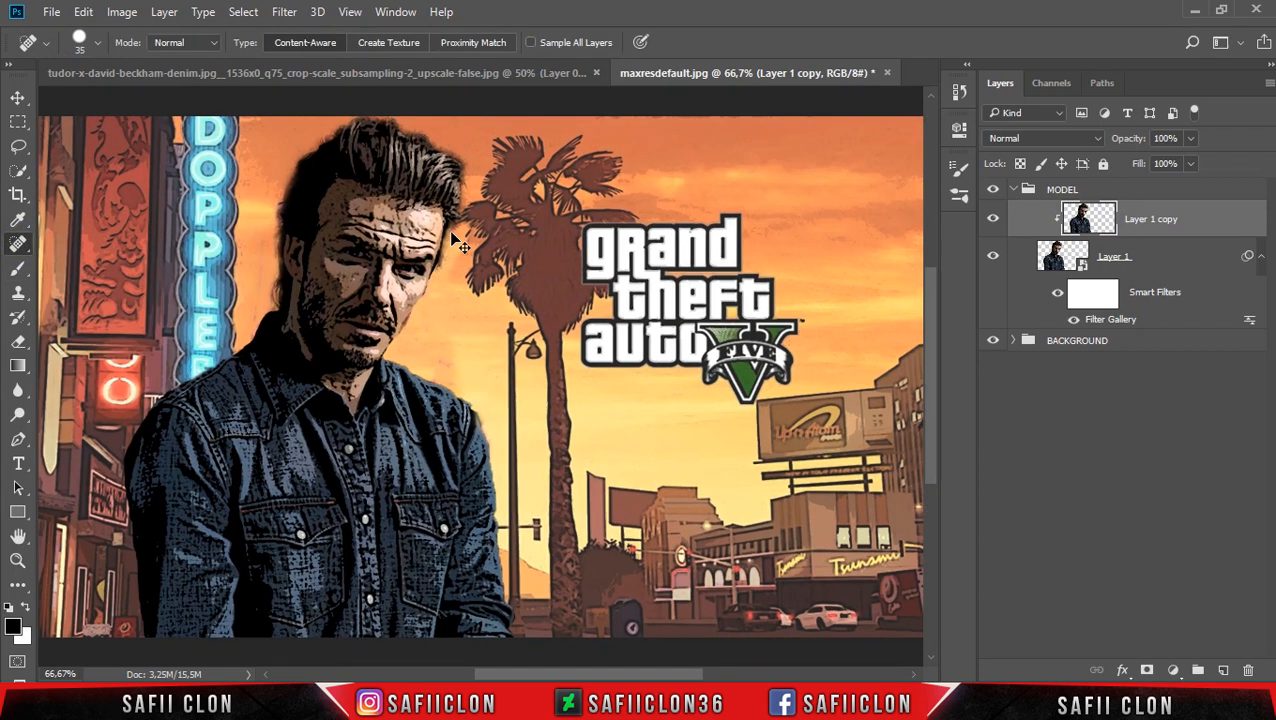
key("ctrl+plus")
key("ctrl+plus")
scroll(450, 235, "up", 5)
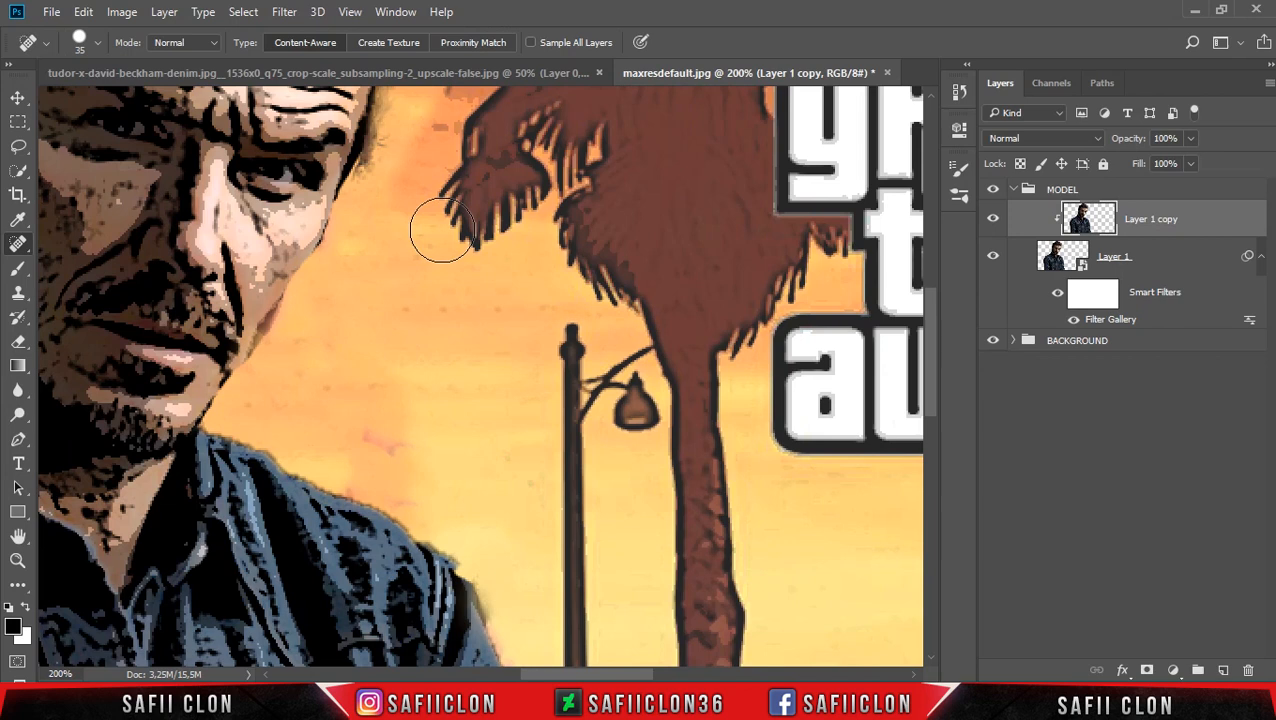
scroll(445, 263, "up", 2)
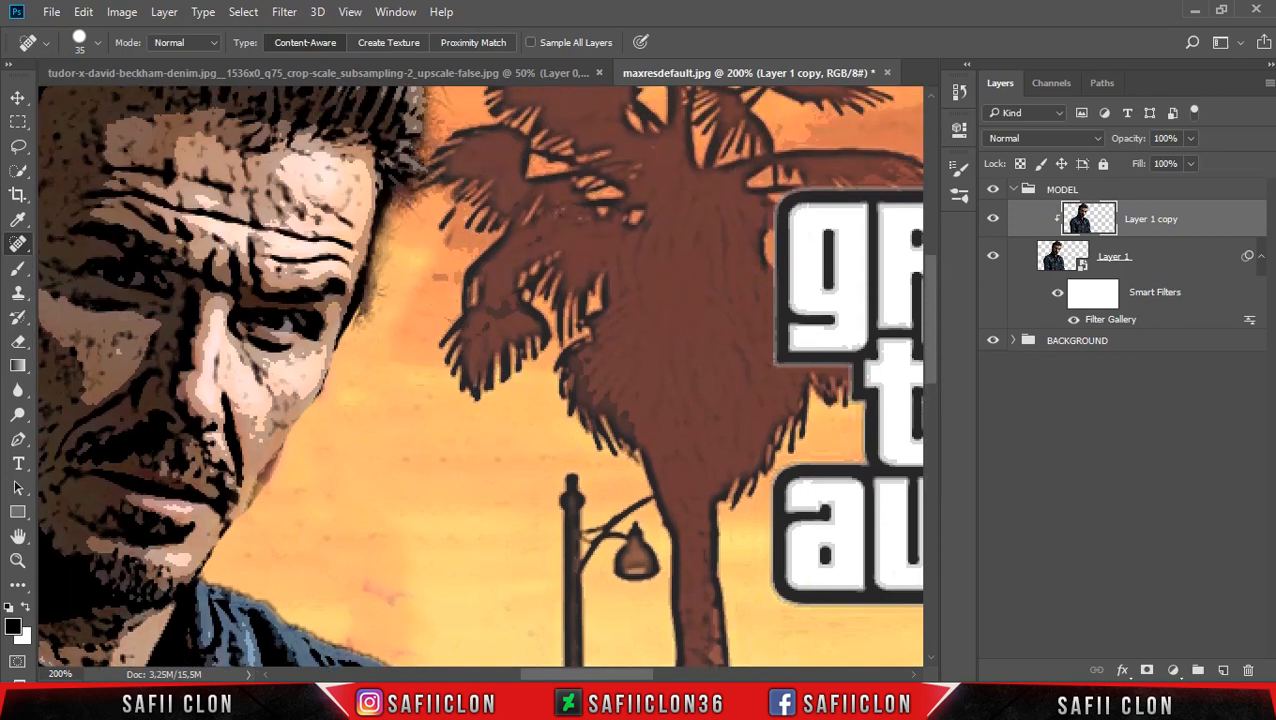
left_click_drag(572, 677, 519, 673)
scroll(549, 514, "up", 4)
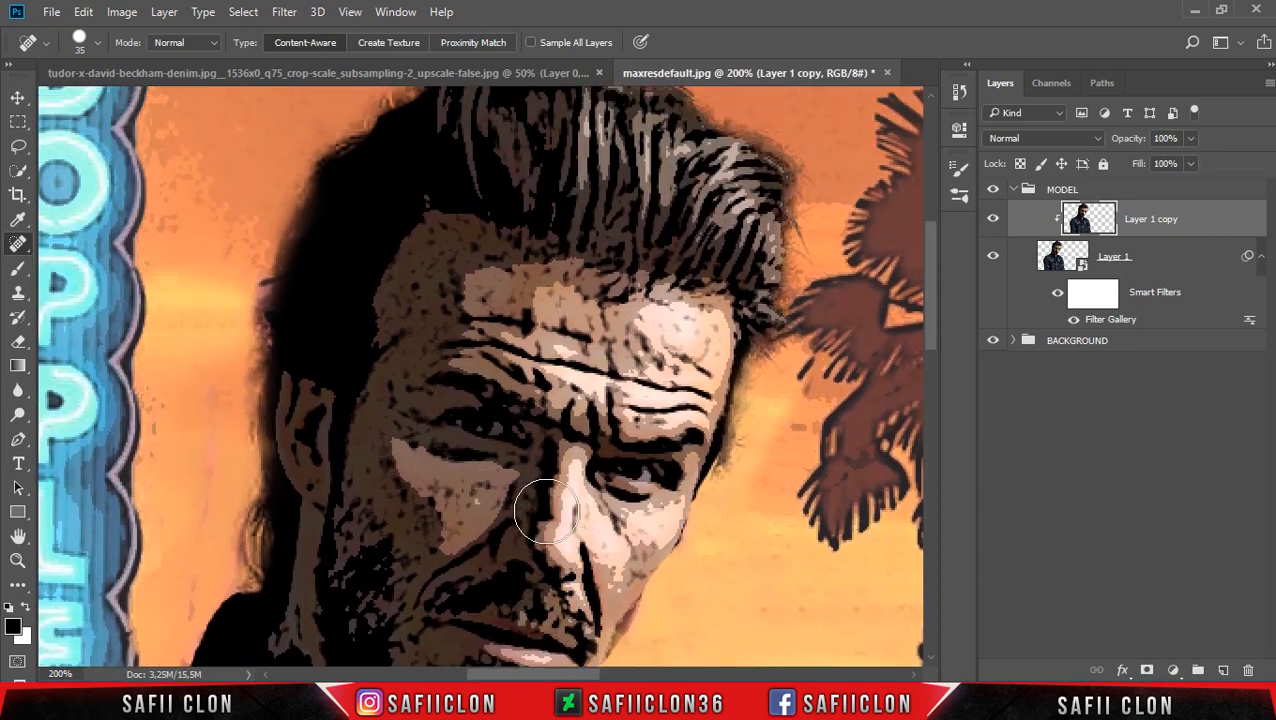
key("bracketleft")
key("bracketleft")
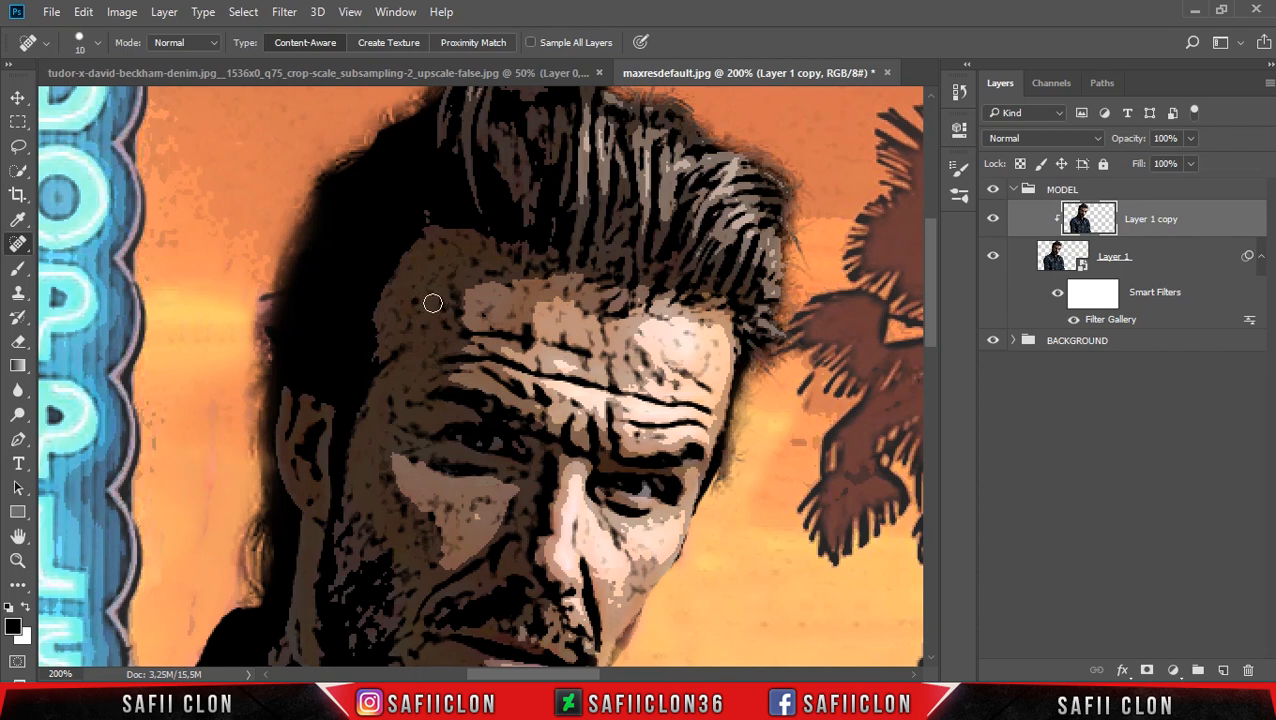
left_click_drag(431, 249, 432, 267)
left_click(461, 252)
left_click_drag(456, 237, 472, 249)
left_click(464, 265)
left_click(447, 273)
left_click(448, 328)
left_click(407, 284)
left_click(422, 365)
left_click(385, 347)
left_click(418, 392)
left_click(514, 313)
left_click(554, 316)
Heal the dark specks on the shaded temple, cheek and around the shaded eye of the man's face on Layer 1 copy.
scroll(364, 378, "down", 2)
left_click(366, 396)
left_click(375, 369)
left_click(486, 413)
left_click_drag(452, 458, 428, 407)
left_click(398, 414)
left_click(428, 432)
scroll(524, 390, "down", 1)
left_click(516, 437)
left_click(519, 357)
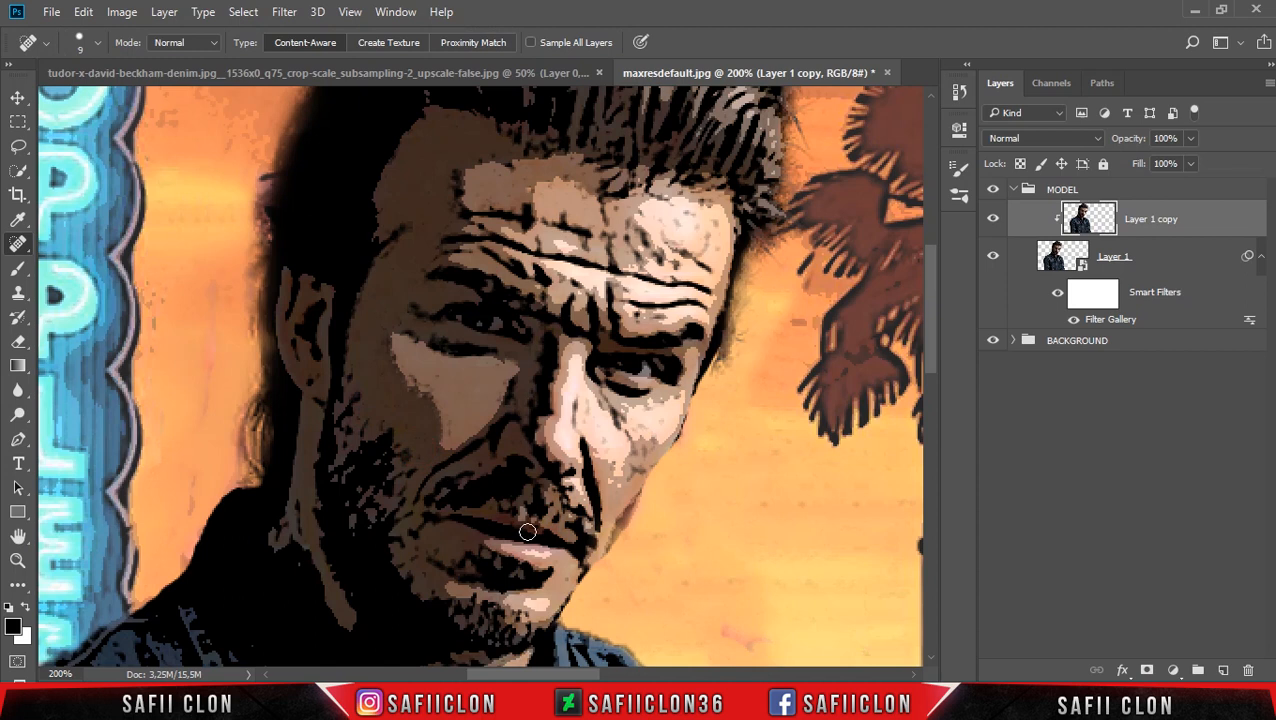
Heal the specks and small marks across the lit side of the man's forehead, reducing the Spot Healing Brush to 6 px.
left_click(578, 200)
left_click(684, 216)
left_click(718, 256)
left_click(702, 250)
key("bracketleft")
key("bracketleft")
key("bracketleft")
left_click(706, 202)
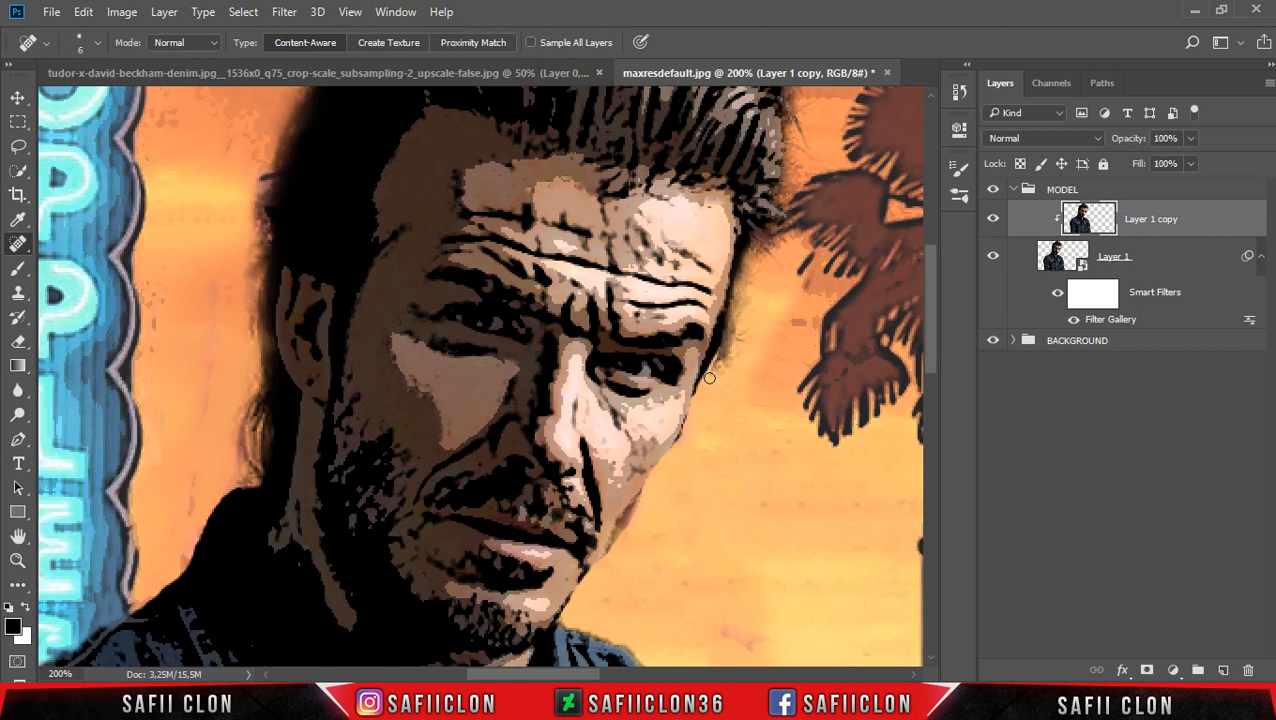
Heal the small blotches on the lit cheek, the nose and the skin below the lit eye.
left_click(649, 454)
left_click(574, 400)
left_click(587, 407)
scroll(624, 423, "down", 1)
left_click(618, 366)
left_click(611, 349)
left_click(623, 357)
left_click(614, 361)
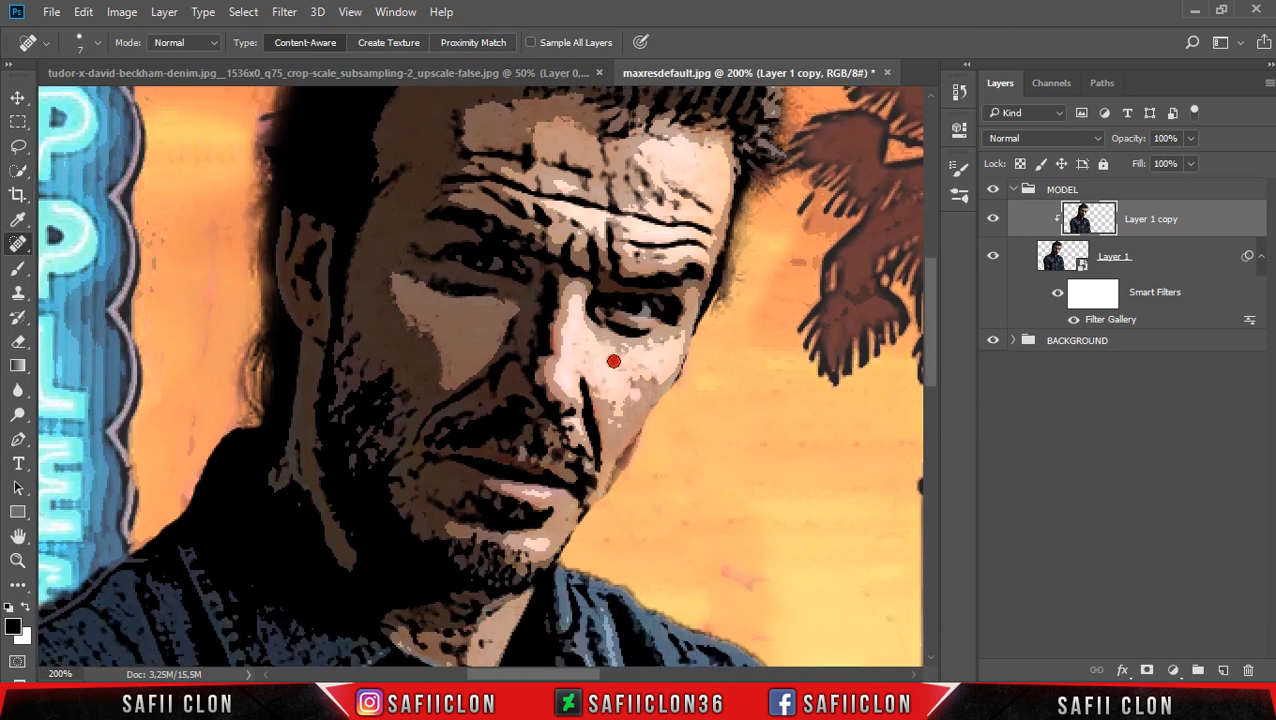
Heal the stray marks on the shaded cheek and along the shaded side of the nose.
scroll(560, 365, "up", 3)
left_click(437, 363)
left_click(458, 403)
scroll(500, 370, "down", 5)
left_click(522, 305)
key("bracketright")
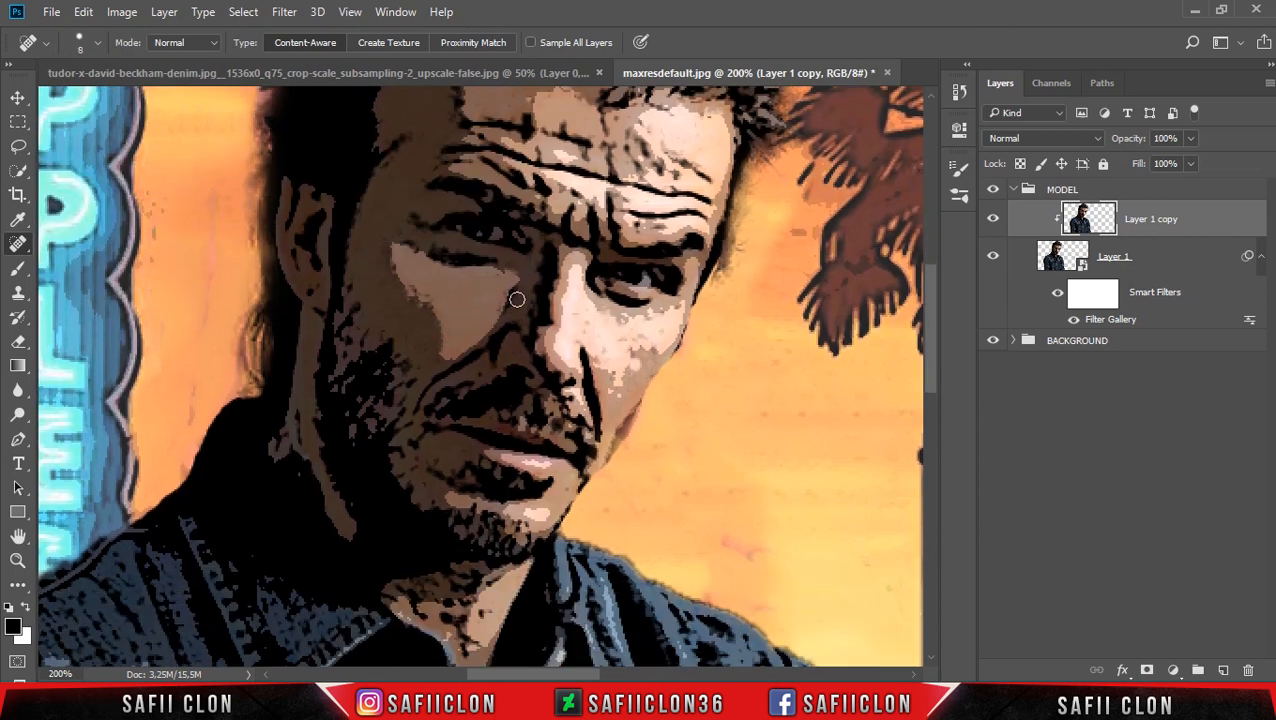
Heal more specks on the shaded cheek and beard area, and compare the face with Layer 1 copy hidden and shown.
scroll(480, 388, "down", 3)
left_click(424, 360)
left_click(372, 302)
left_click(527, 299)
scroll(781, 310, "up", 3)
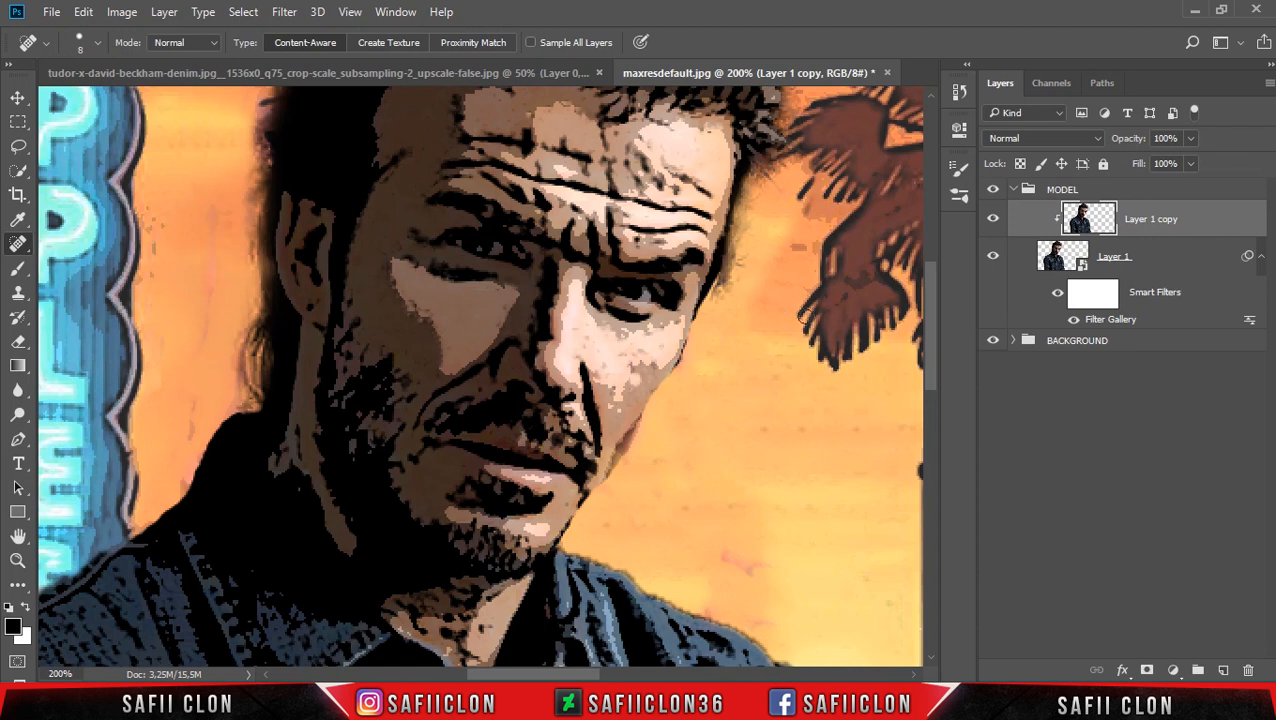
left_click(995, 220)
left_click(995, 220)
left_click(995, 220)
left_click(995, 220)
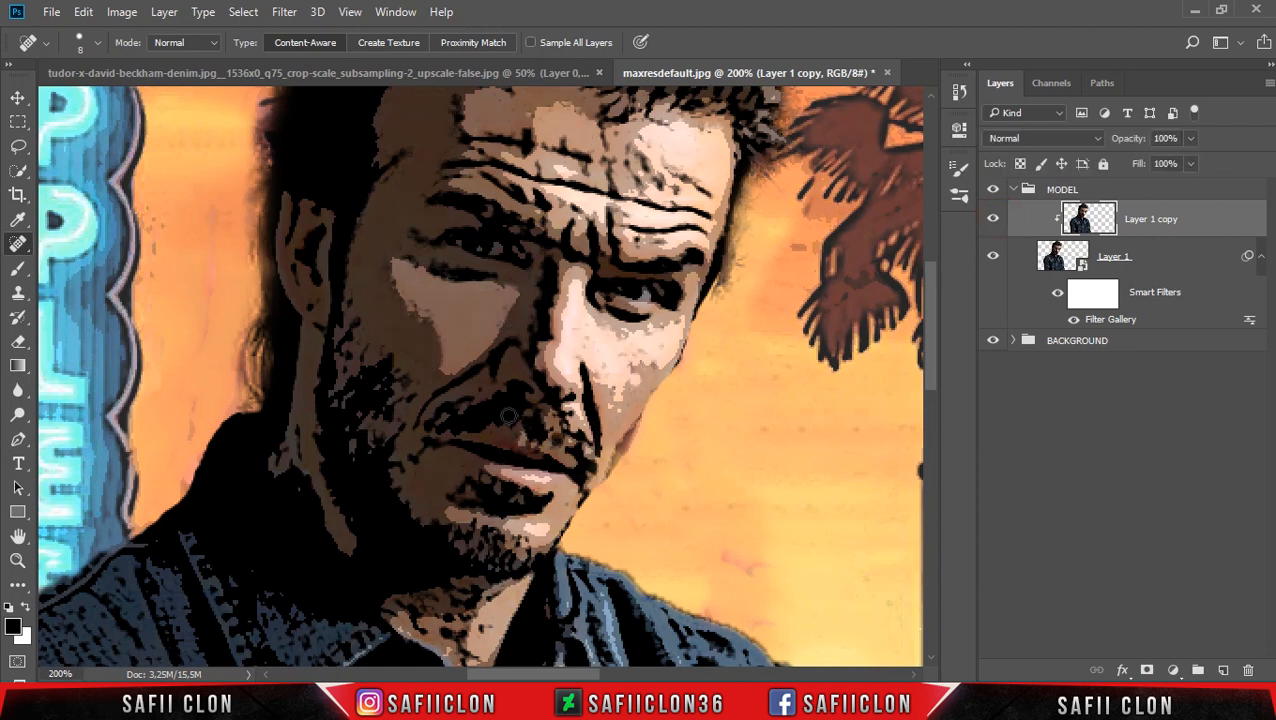
Heal the dark specks on the man's neck below the chin and enlarge the Spot Healing Brush to 10 px.
left_click(299, 454)
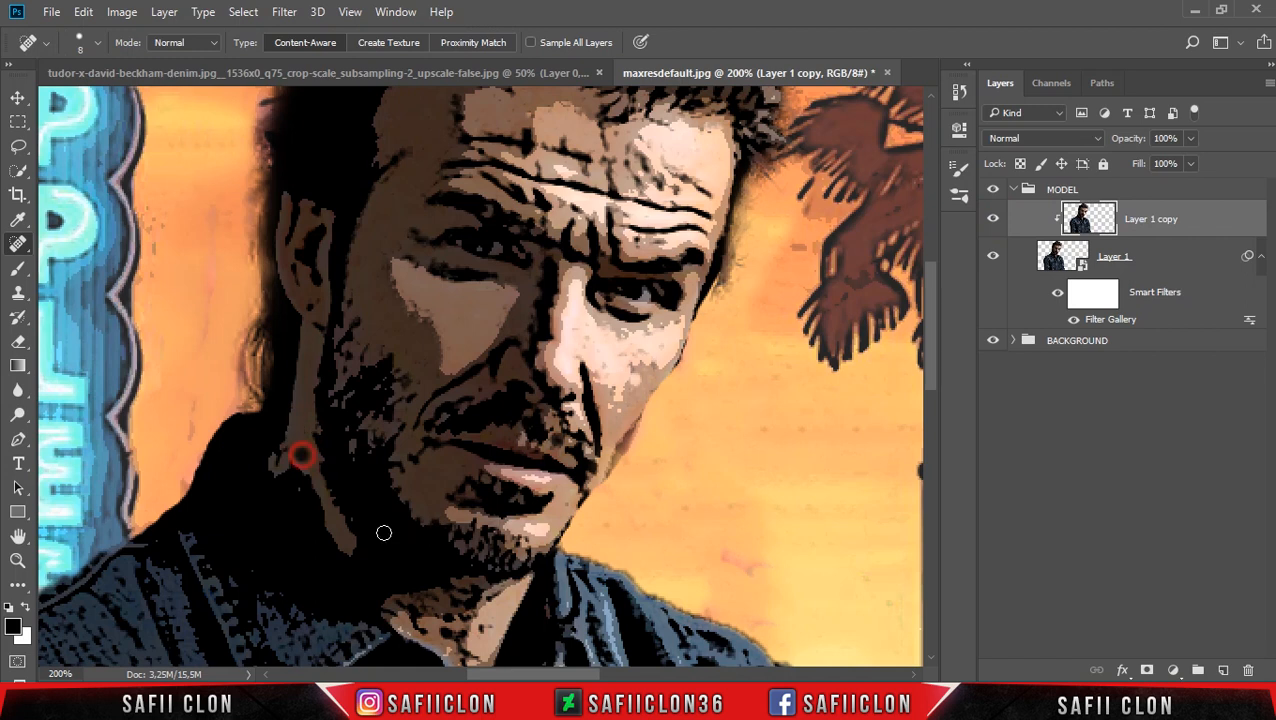
scroll(299, 456, "down", 3)
mouse_move(398, 522)
left_mouse_down()
mouse_move(423, 542)
mouse_move(392, 524)
mouse_move(396, 512)
mouse_move(471, 500)
mouse_move(460, 530)
left_mouse_up()
key("bracketright")
key("bracketright")
Touch up the remaining specks on the shaded jaw, upper forehead and lit side of the face with the 10 px brush.
scroll(568, 540, "up", 3)
scroll(568, 540, "up", 2)
left_click(351, 414)
scroll(400, 400, "up", 3)
left_click_drag(458, 269, 459, 288)
left_click(514, 258)
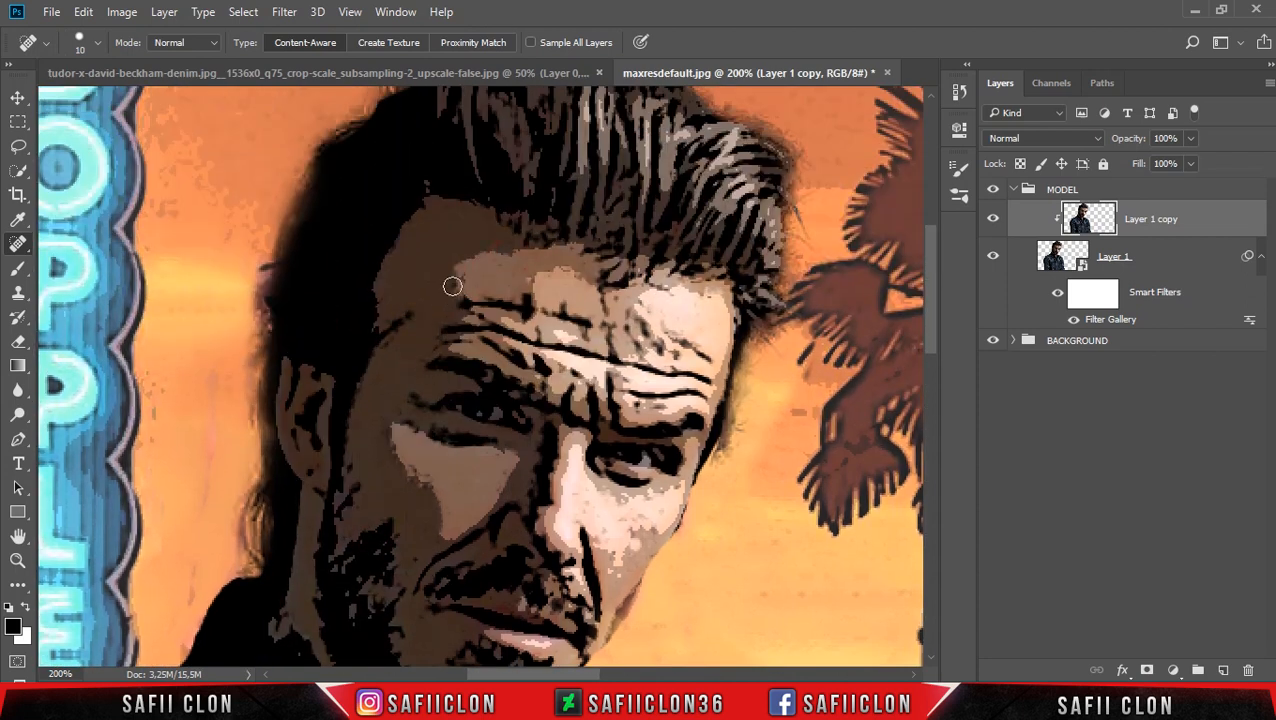
scroll(470, 300, "down", 1)
left_click(657, 312)
left_click(633, 288)
scroll(705, 272, "down", 5)
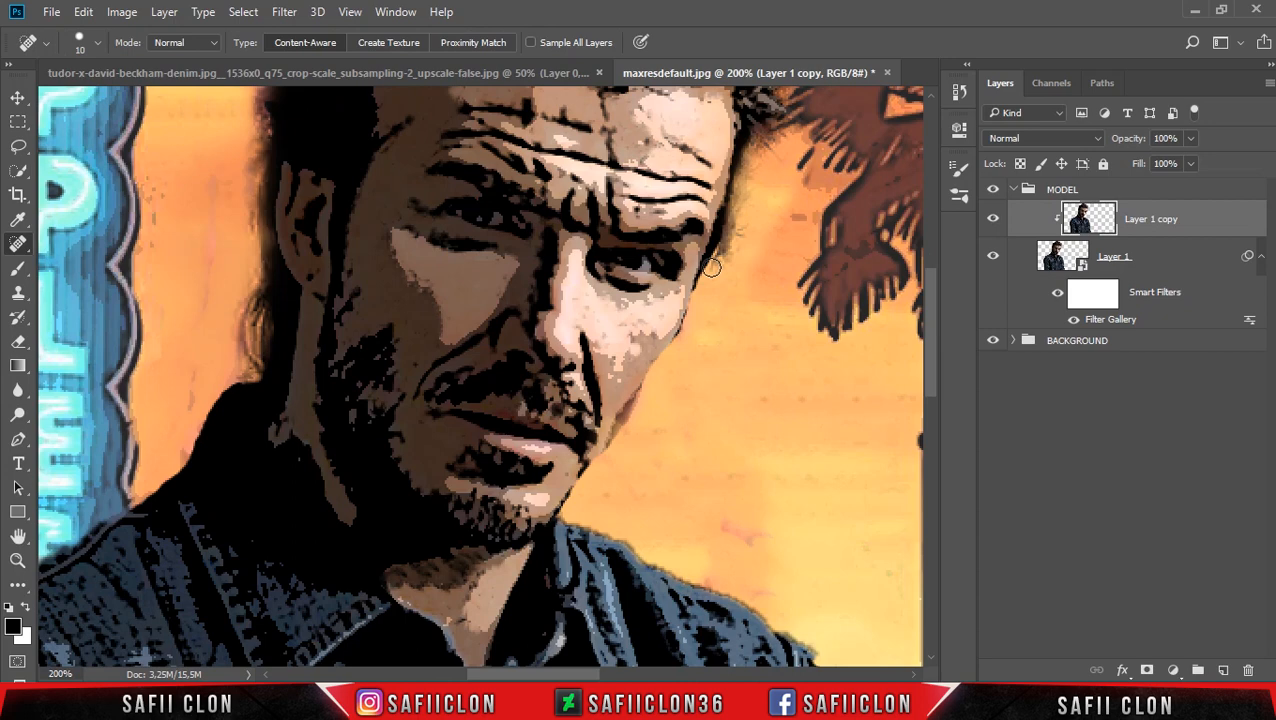
Heal the dark specks on the light chest patch and shoulder of the denim jacket on the neon-sign side.
scroll(710, 268, "down", 12)
left_click(320, 291)
left_click(342, 359)
left_click(165, 305)
left_click(151, 217)
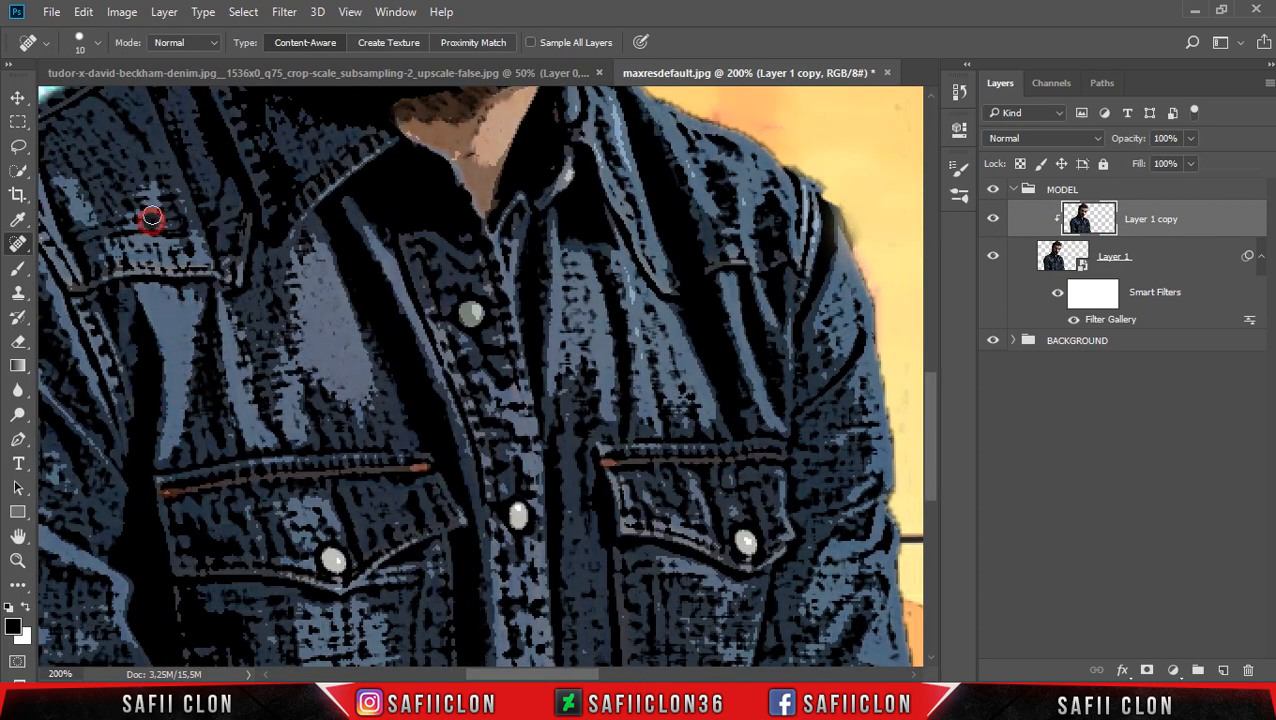
Heal the specks on the jacket's light chest panel between the button placket and the palm-side sleeve with a 9 px brush.
left_click(578, 283)
left_click(567, 329)
left_click(582, 343)
left_click(564, 364)
left_click(577, 318)
left_click(567, 264)
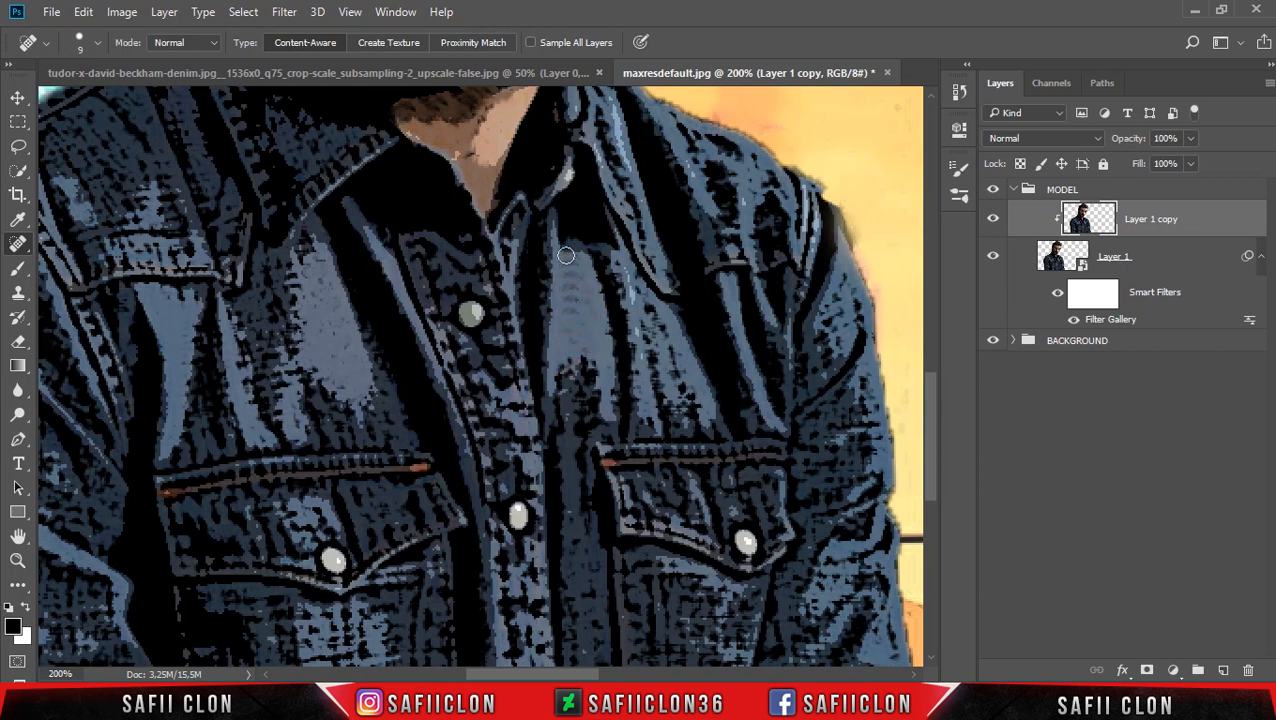
left_click(637, 294)
left_click(675, 359)
left_click(684, 386)
left_click(659, 370)
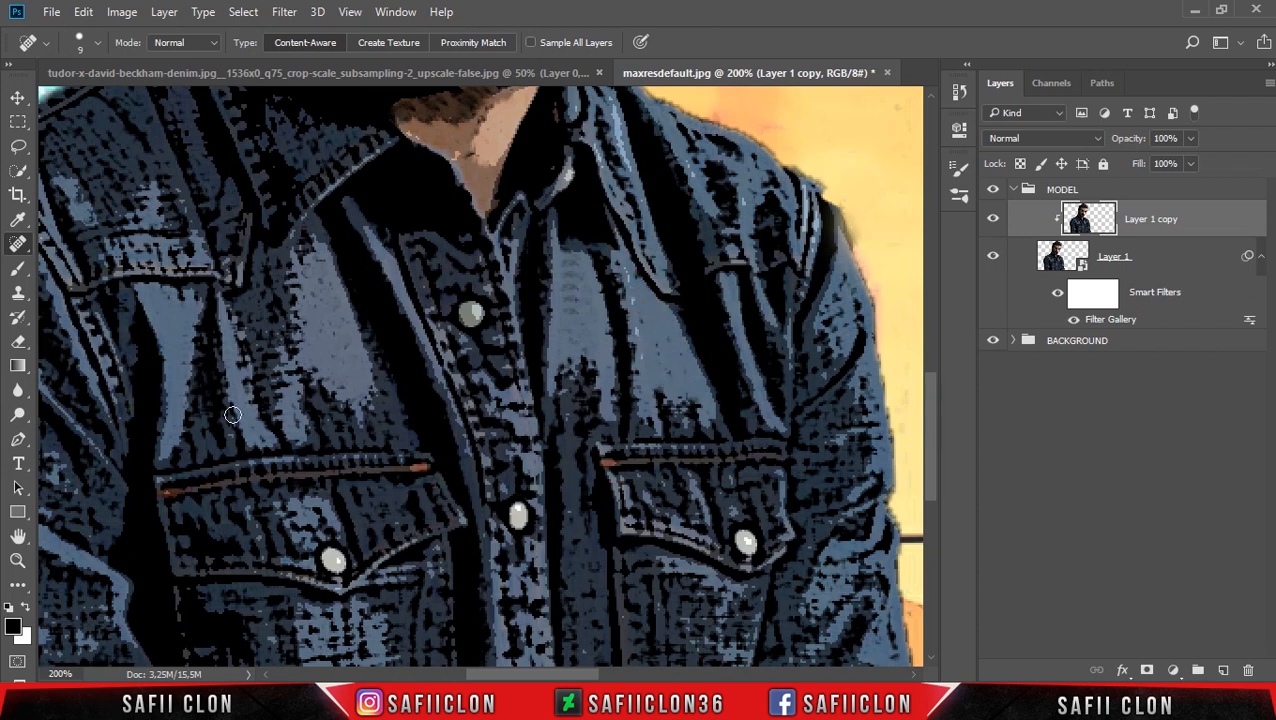
Smooth the dark weave specks from the light patch below the neon-side pocket flap, adjusting the healing brush size while working.
scroll(232, 415, "down", 3)
left_click(313, 487)
left_click(331, 441)
left_click(357, 454)
left_click(340, 438)
left_click(367, 483)
key("bracketright")
key("bracketright")
left_click(361, 499)
left_click(333, 496)
left_click(344, 522)
left_click(360, 457)
left_click(321, 465)
key("bracketleft")
key("bracketleft")
left_click(339, 523)
Heal the specks on the jacket's palm-side pocket, upper sleeve and shoulder with a 9 px brush.
scroll(322, 530, "down", 1)
left_click(739, 437)
scroll(780, 487, "up", 2)
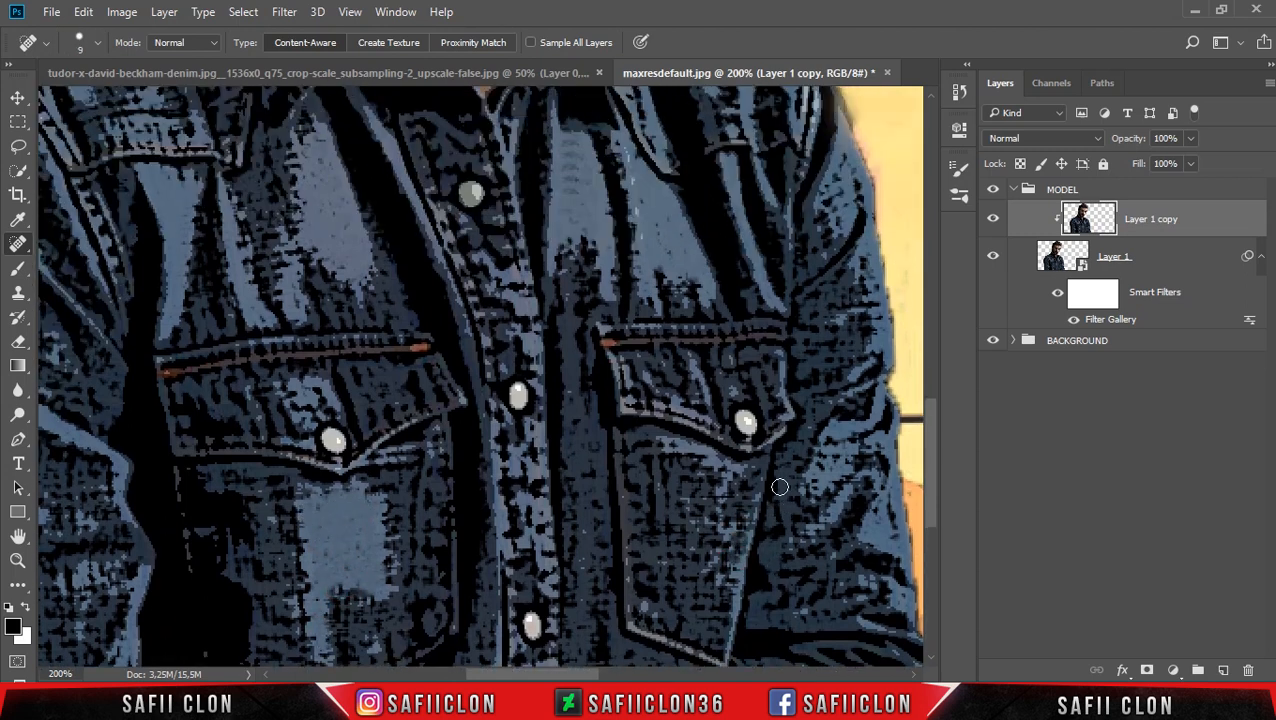
scroll(780, 487, "up", 1)
left_click(827, 232)
left_click(863, 304)
left_click(872, 328)
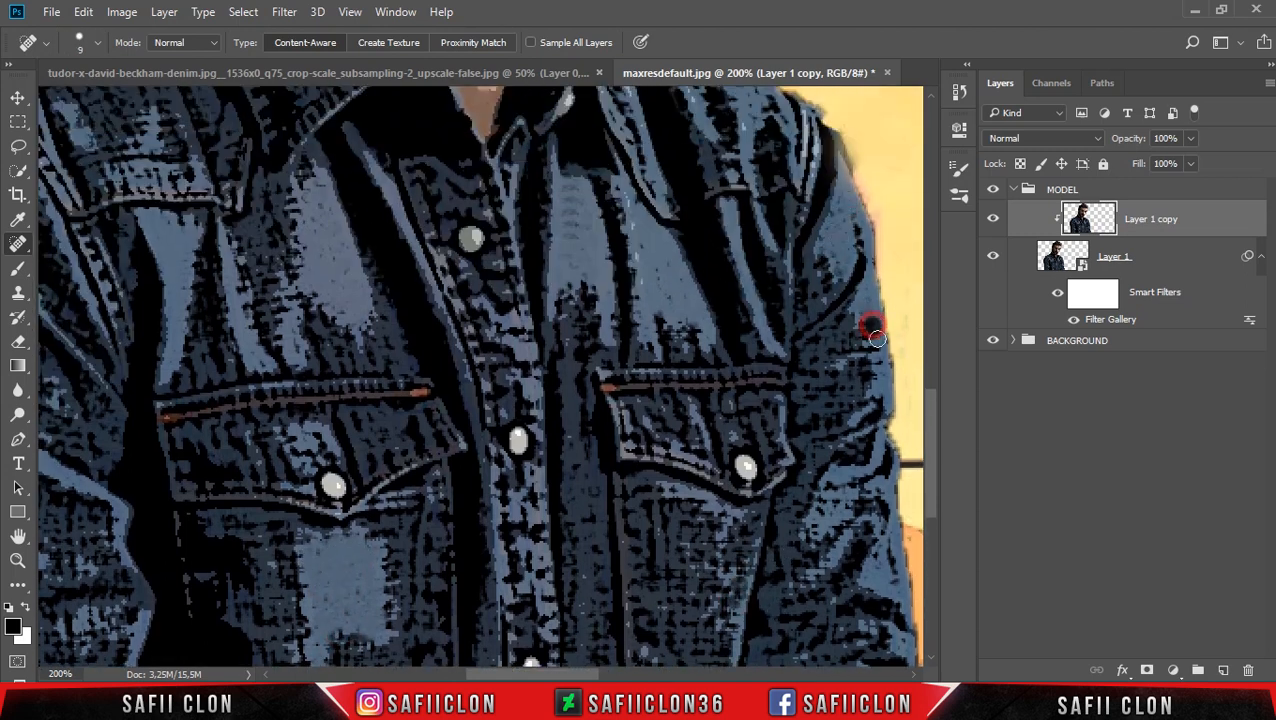
scroll(872, 325, "up", 3)
left_click(754, 214)
left_click(692, 196)
left_click(720, 188)
Compare the whole figure with the retouched Layer 1 copy hidden and shown.
key("ctrl+minus")
key("ctrl+minus")
key("ctrl+minus")
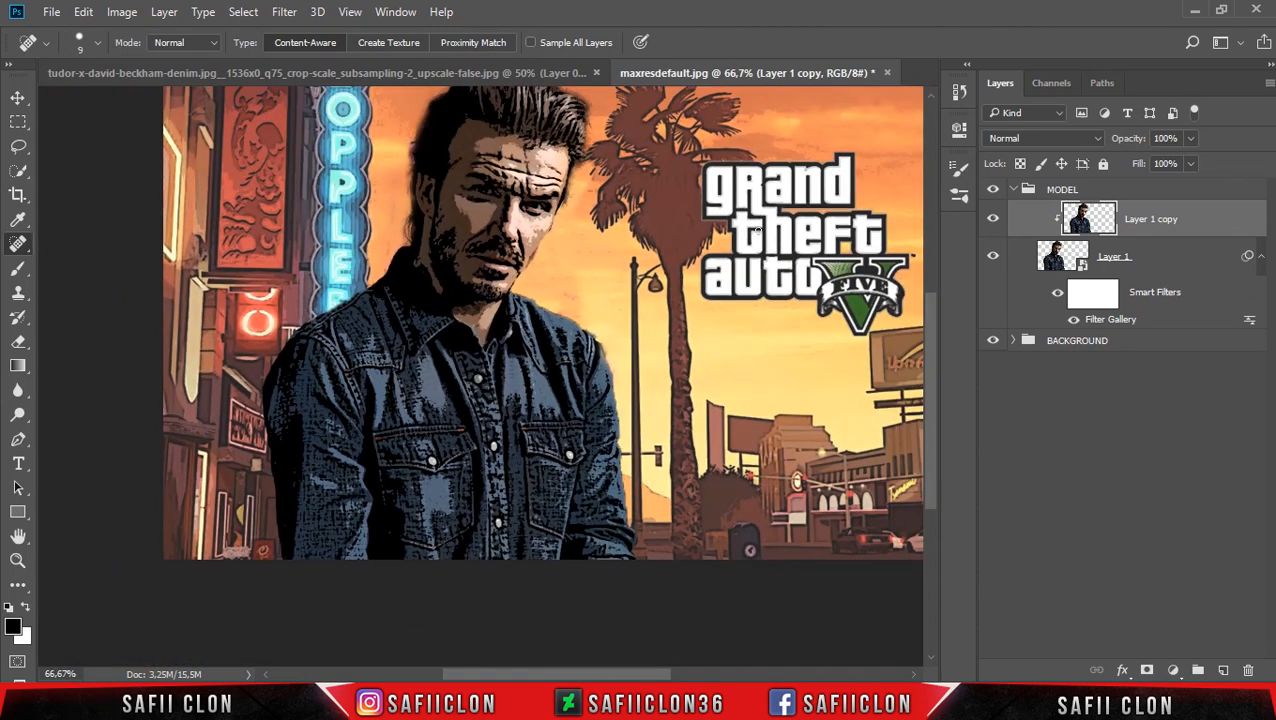
left_click(998, 216)
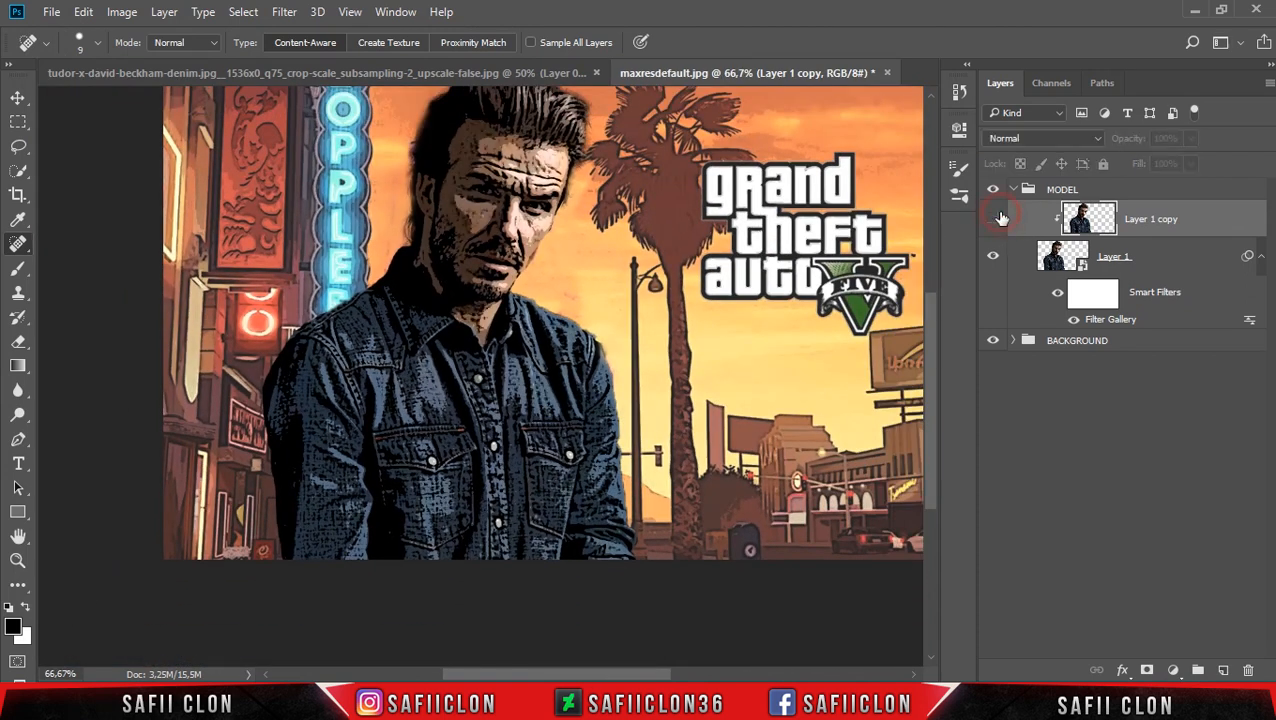
left_click(998, 216)
left_click(998, 216)
left_click(998, 216)
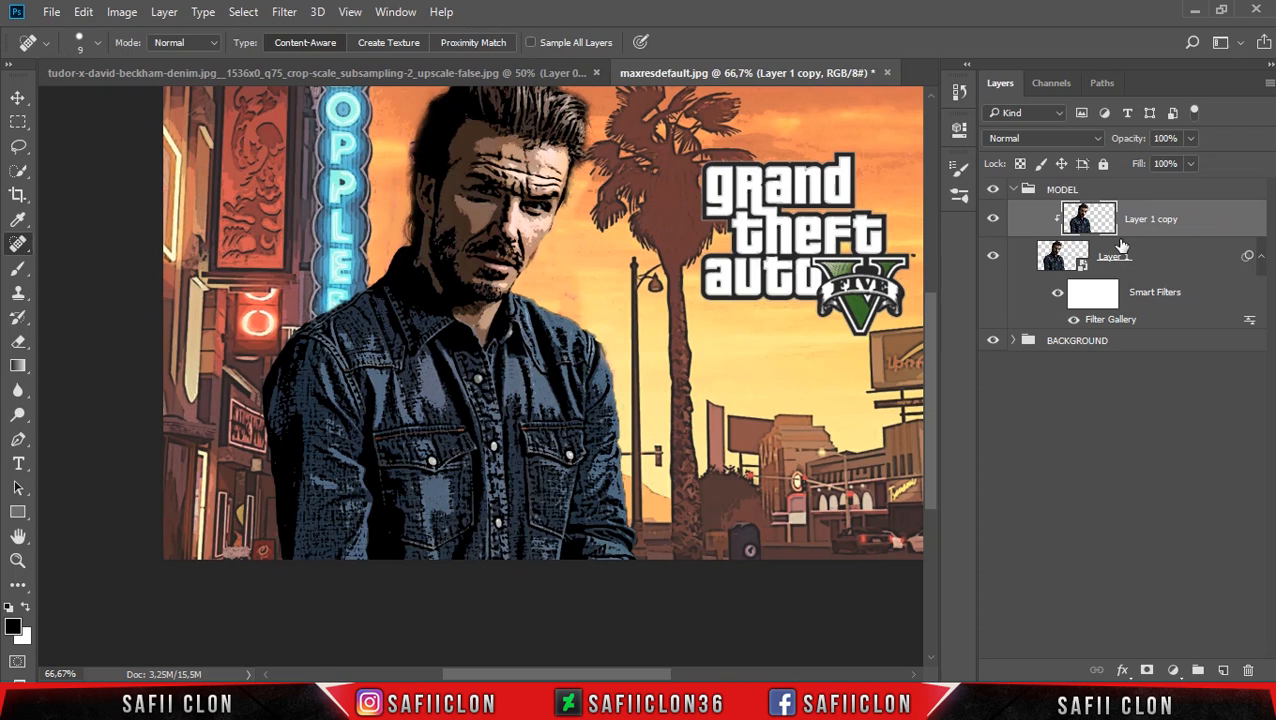
Make an inverted Color Range selection of the Shadows with Fuzziness 22% and Range 25.
left_click(243, 12)
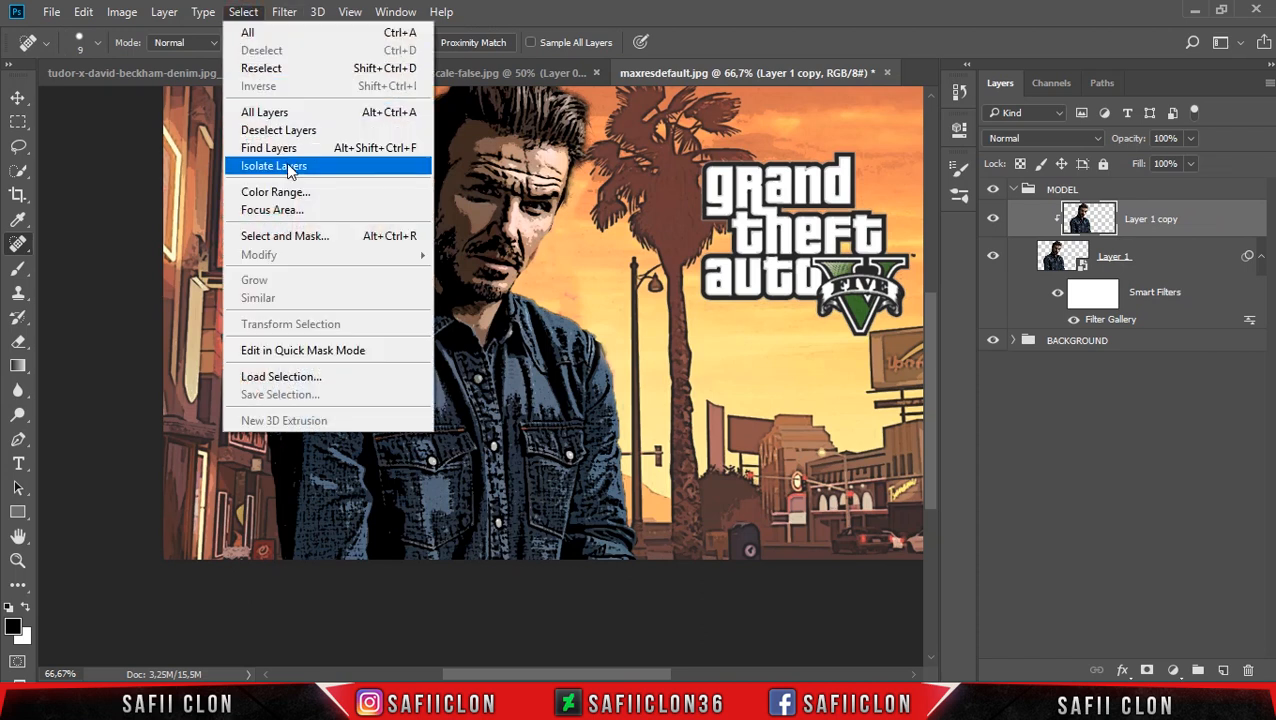
left_click(308, 197)
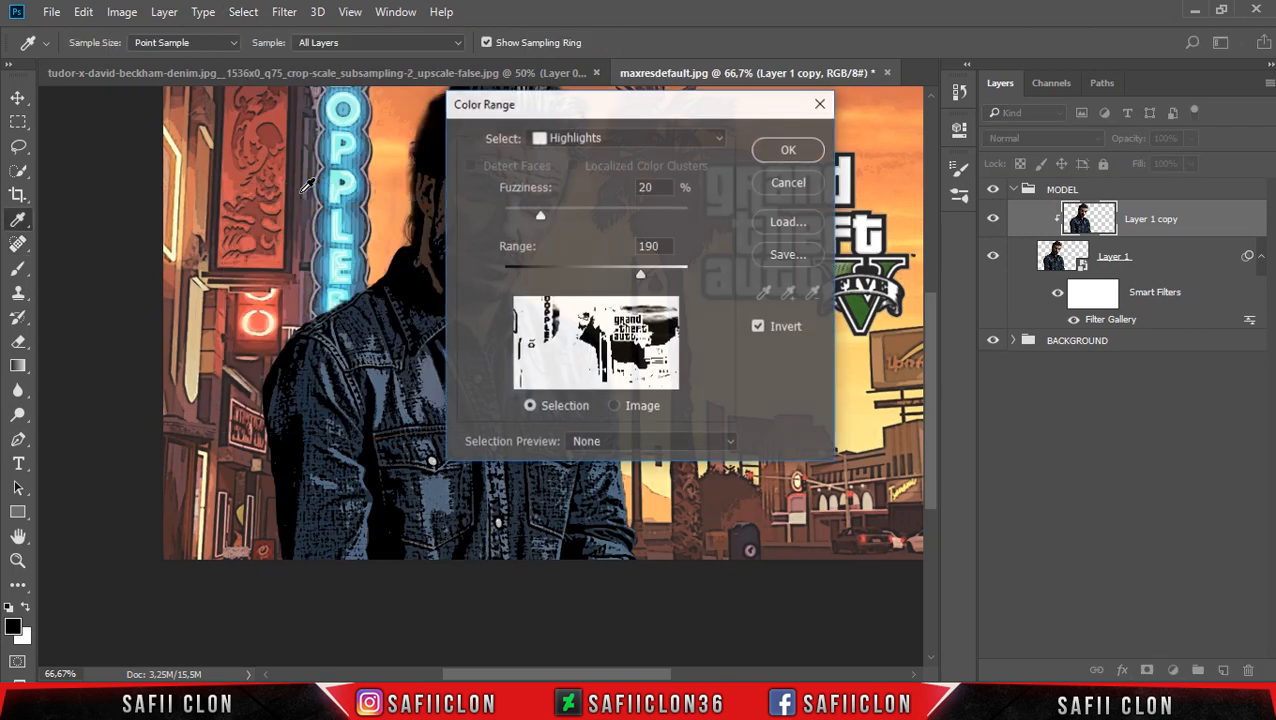
left_click_drag(566, 105, 742, 92)
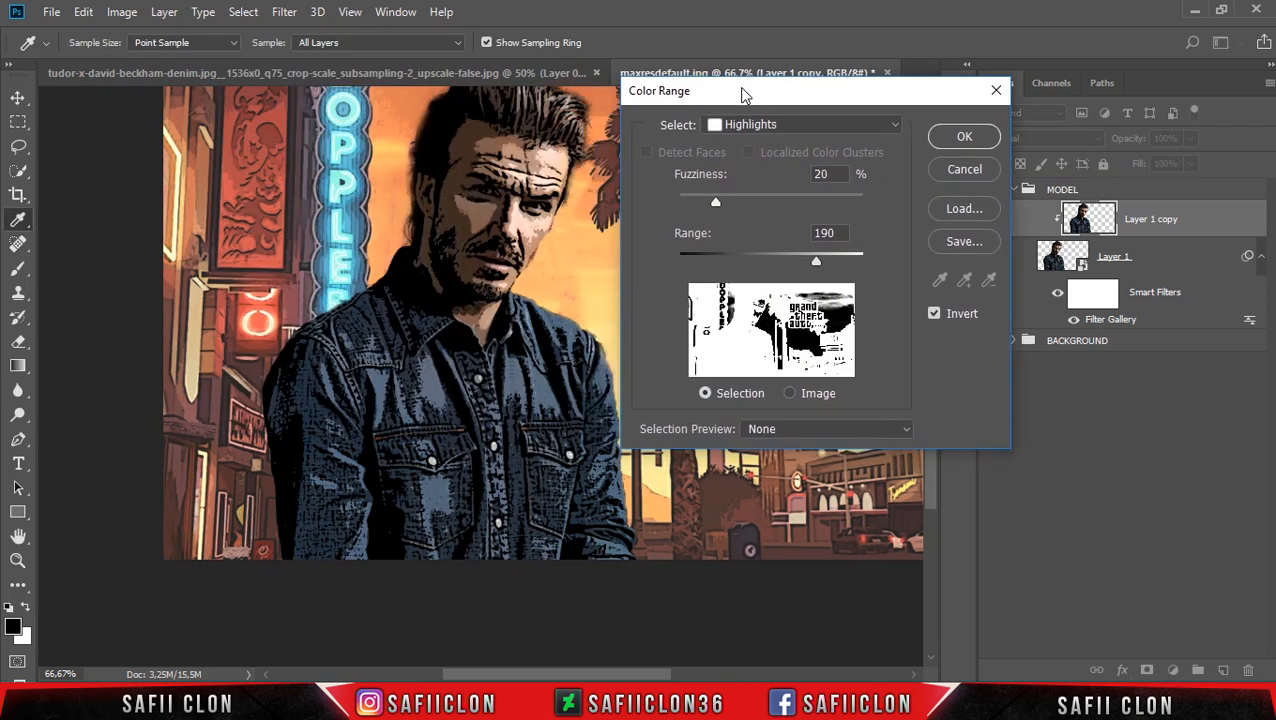
left_click(787, 126)
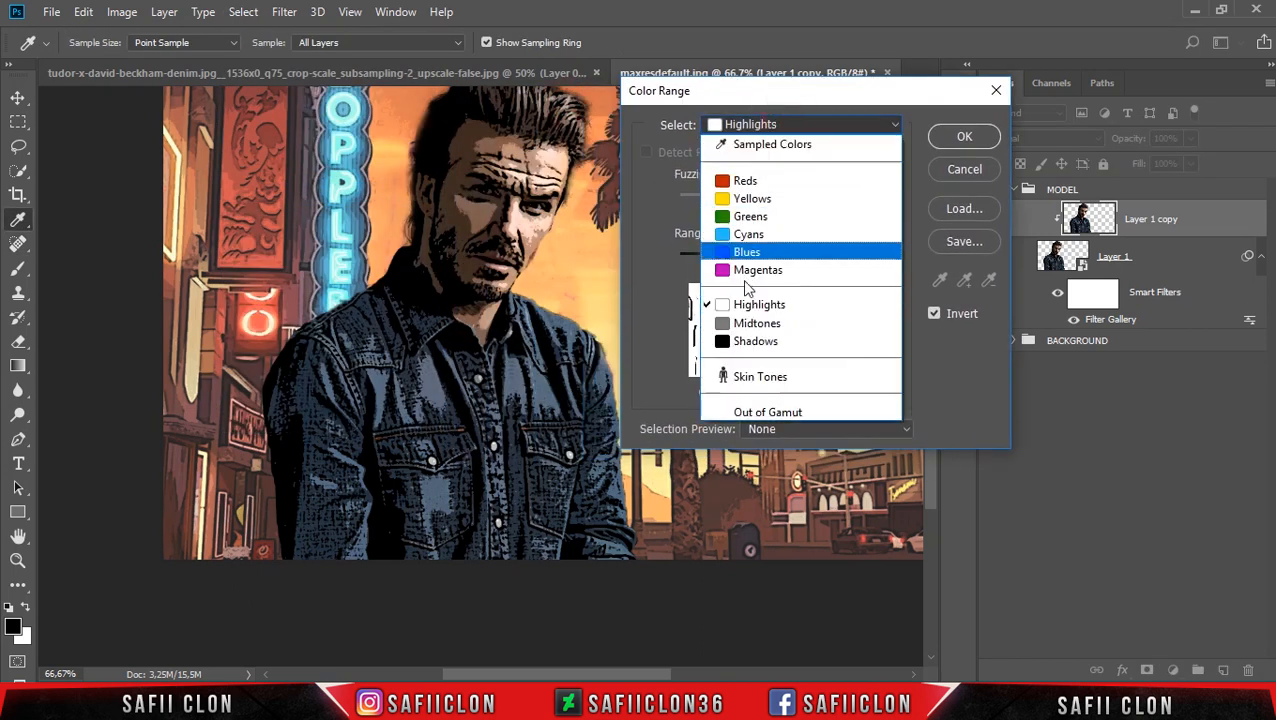
left_click(771, 342)
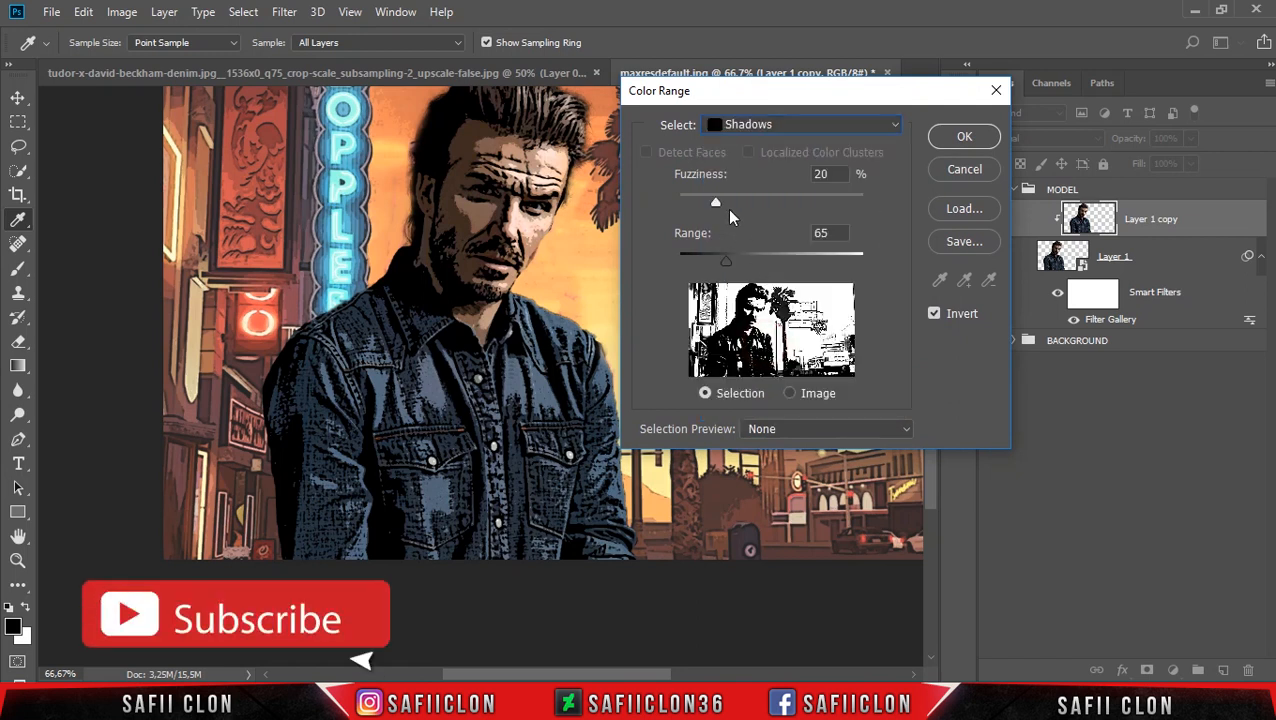
mouse_move(716, 204)
left_mouse_down()
mouse_move(727, 204)
mouse_move(711, 203)
left_mouse_up()
left_click_drag(726, 258, 695, 262)
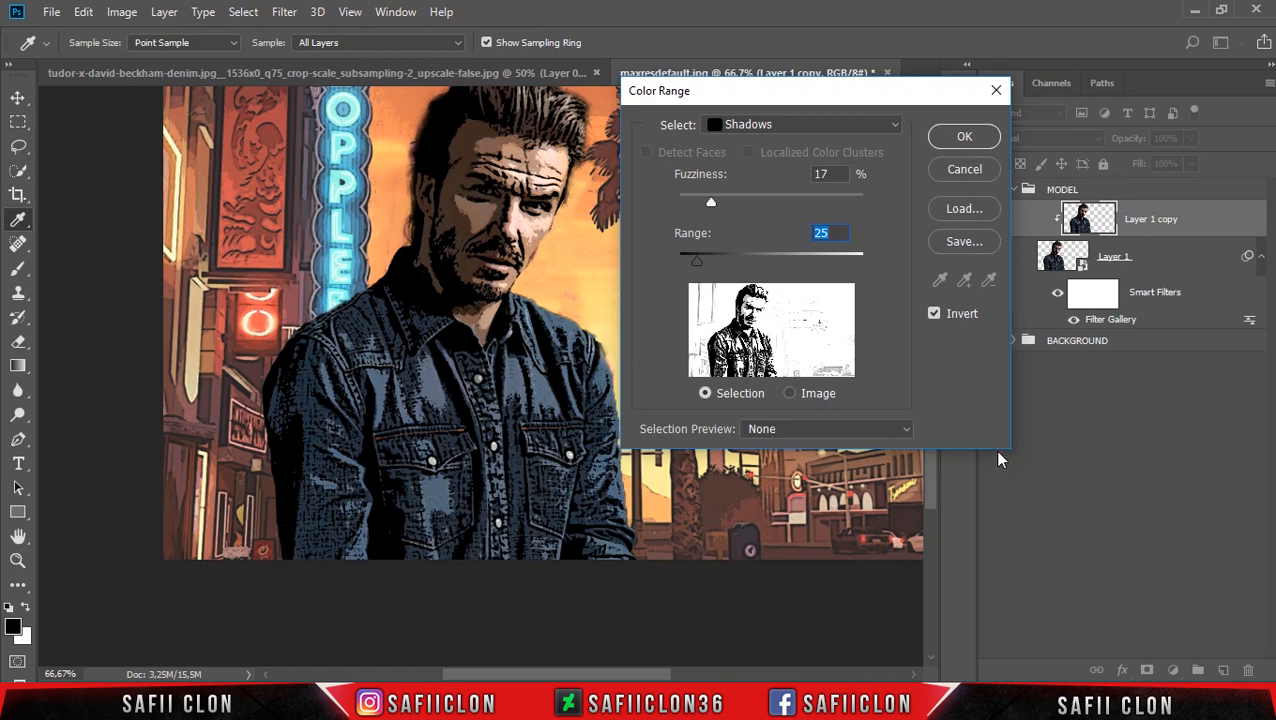
left_click_drag(712, 203, 718, 204)
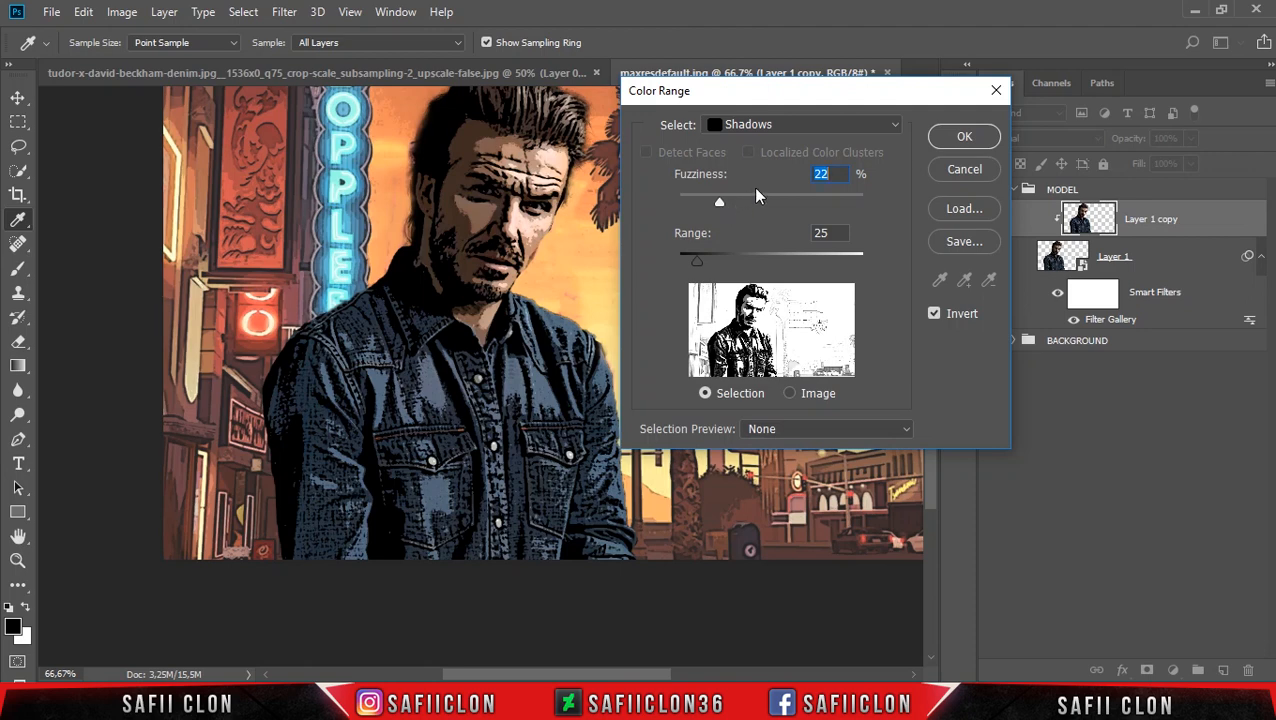
left_click(958, 138)
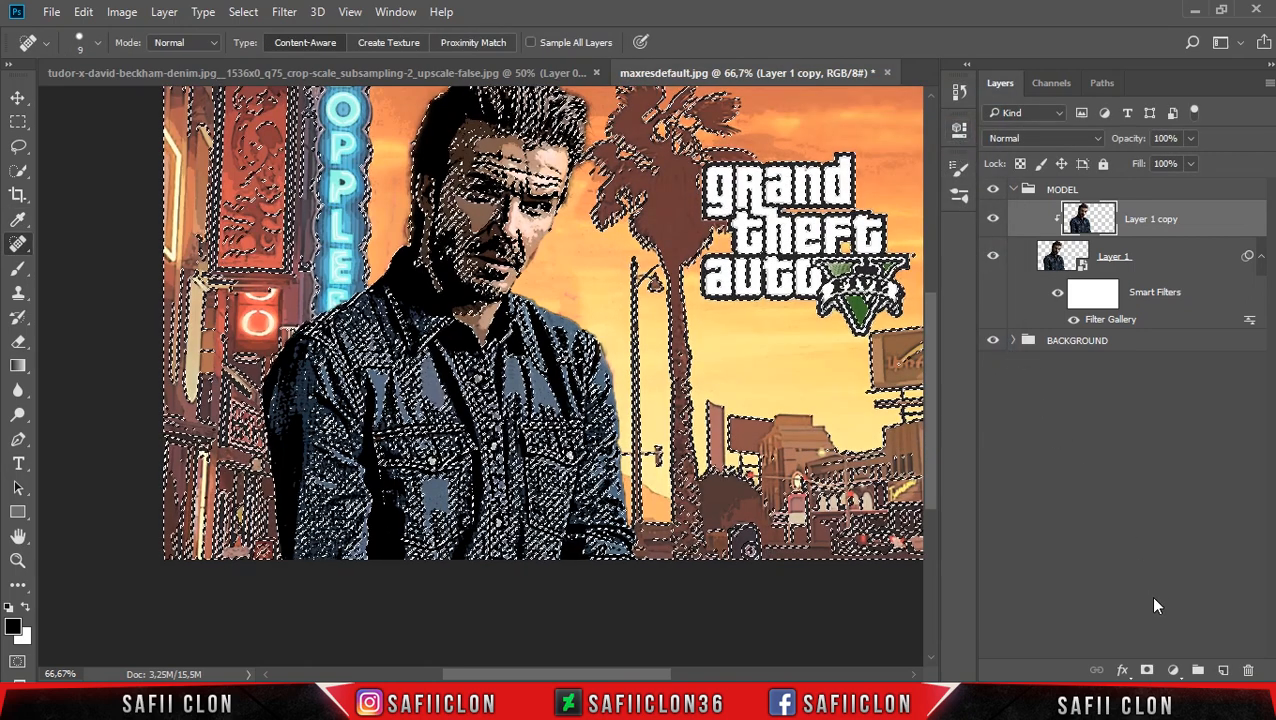
Add a Curves adjustment layer from the selection above Layer 1 copy and invert its layer mask.
left_click(1173, 670)
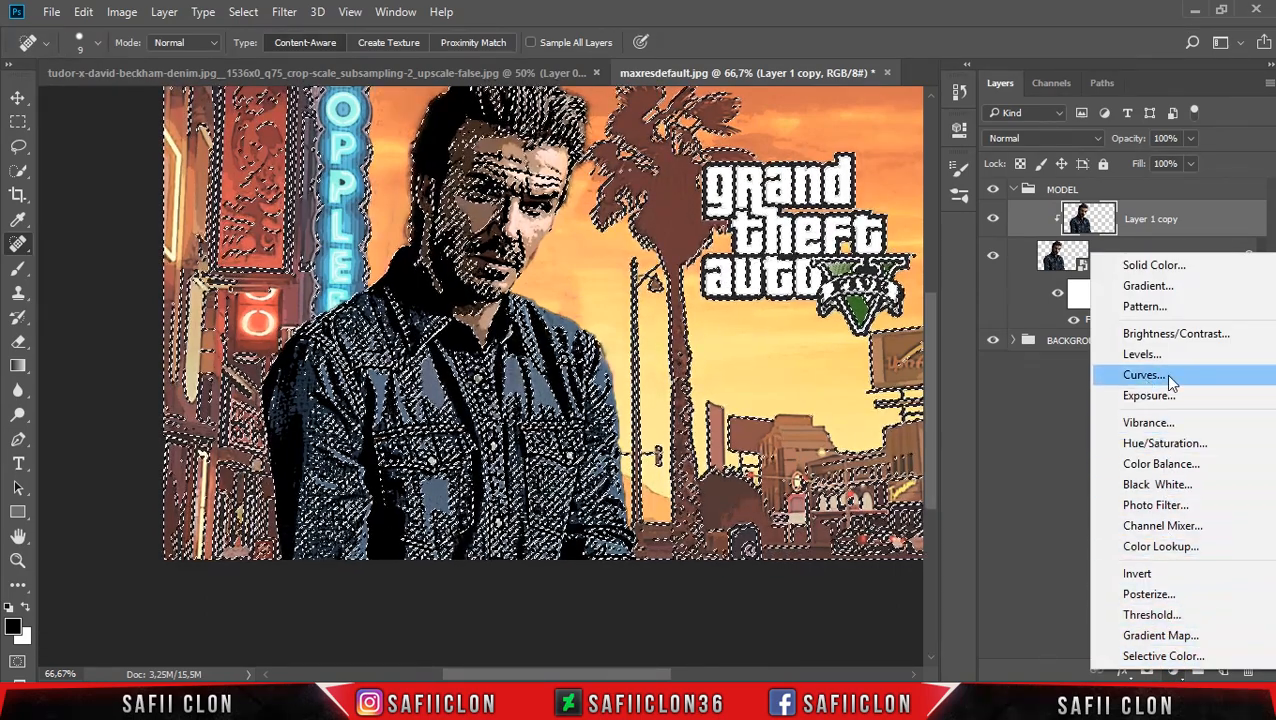
left_click(1172, 376)
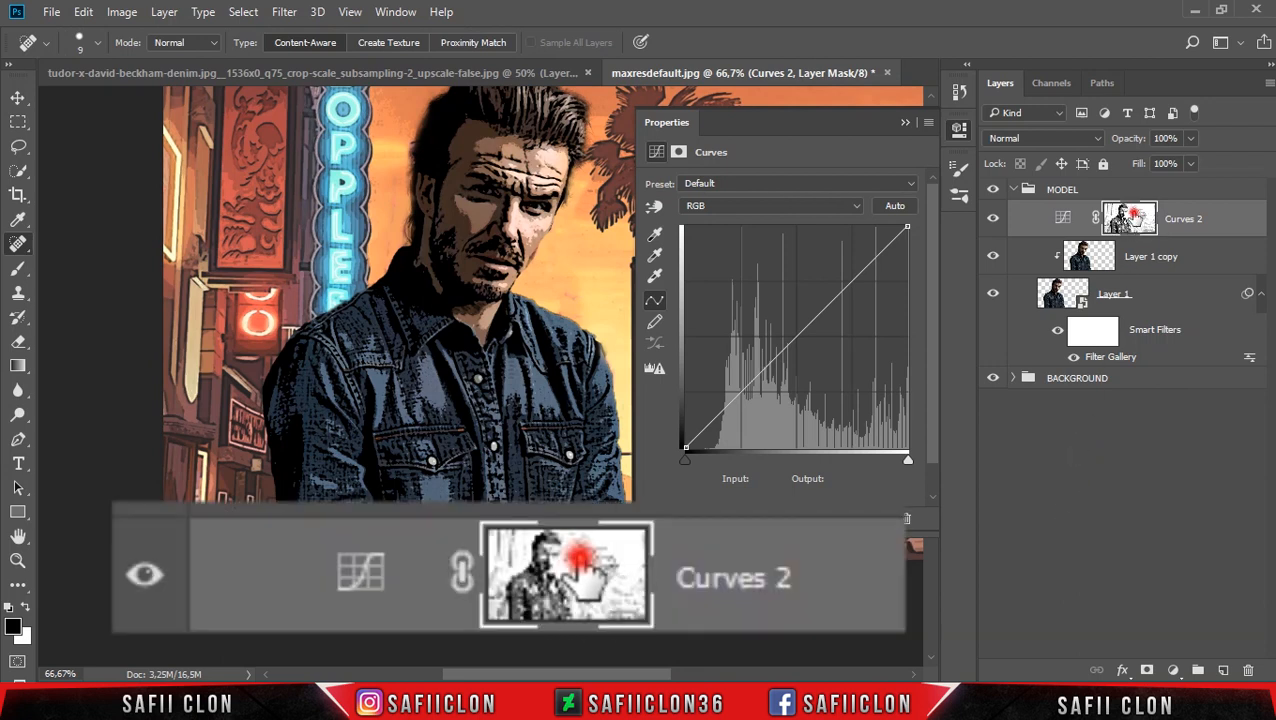
left_click(1137, 218)
key("ctrl+i")
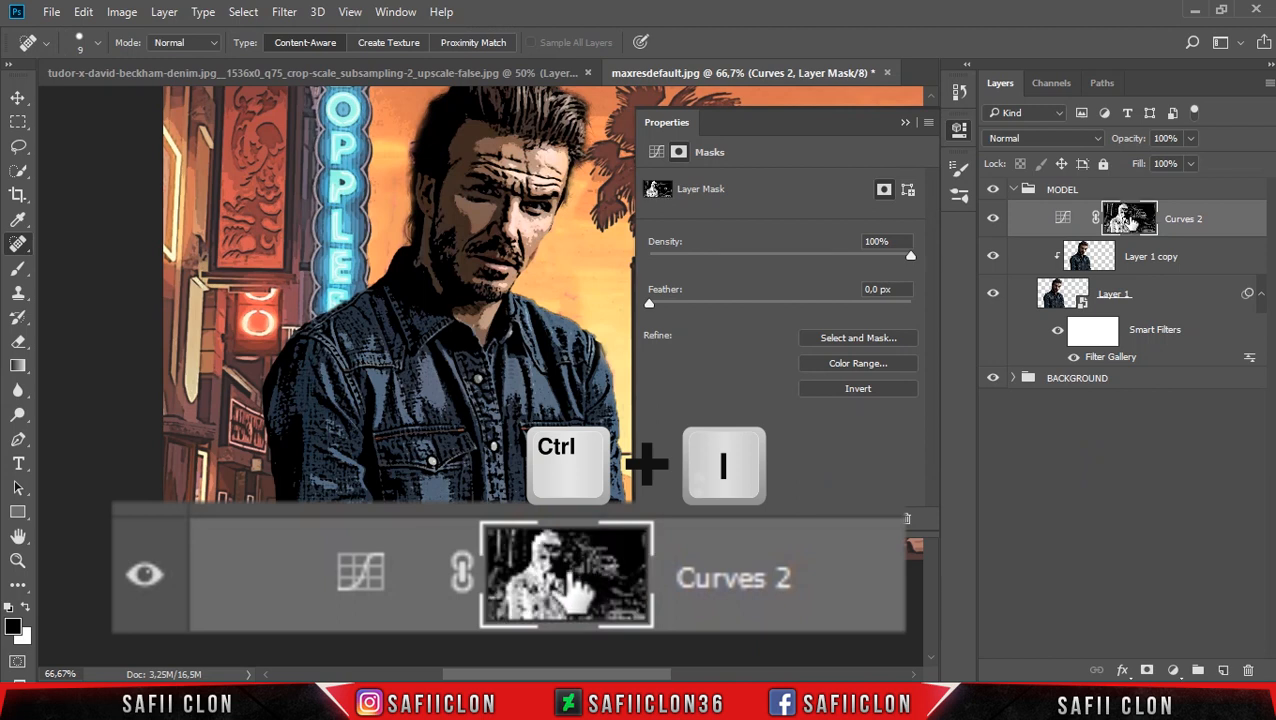
Lift the RGB curve with the black point at output 32 and a midpoint at input 118, output 168, and compare the effect.
left_click(1063, 219)
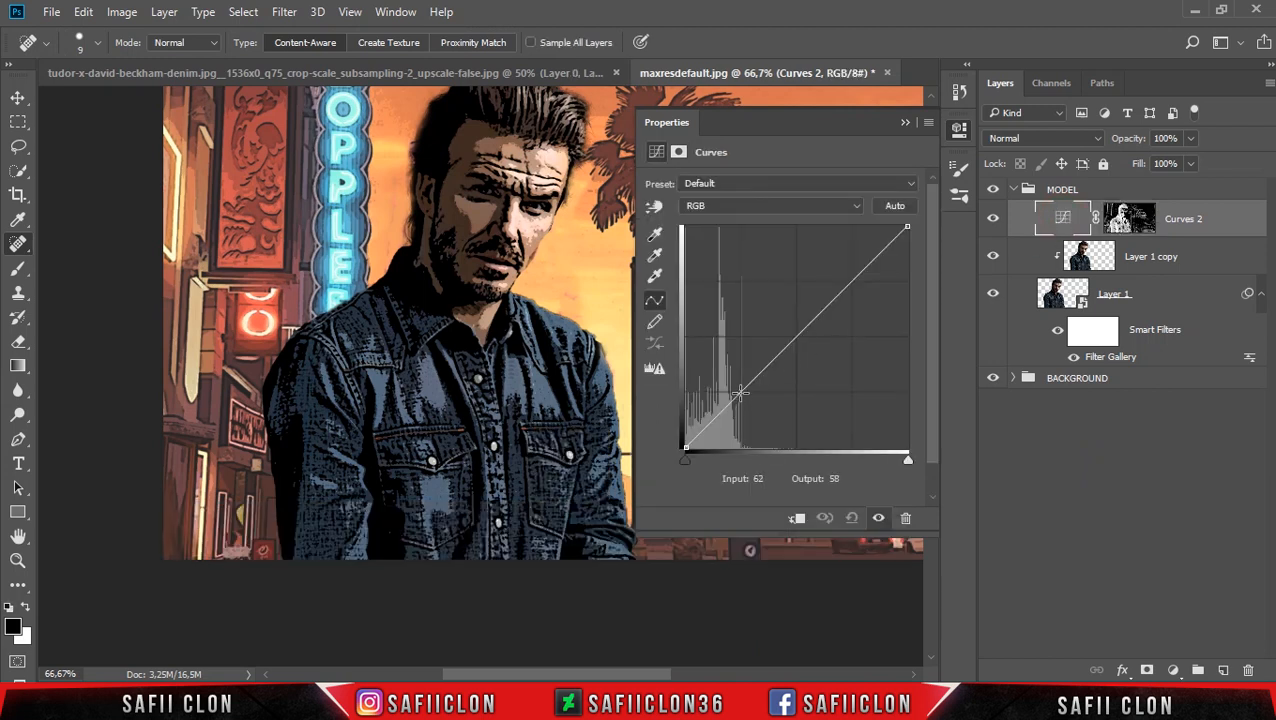
left_click_drag(798, 337, 780, 322)
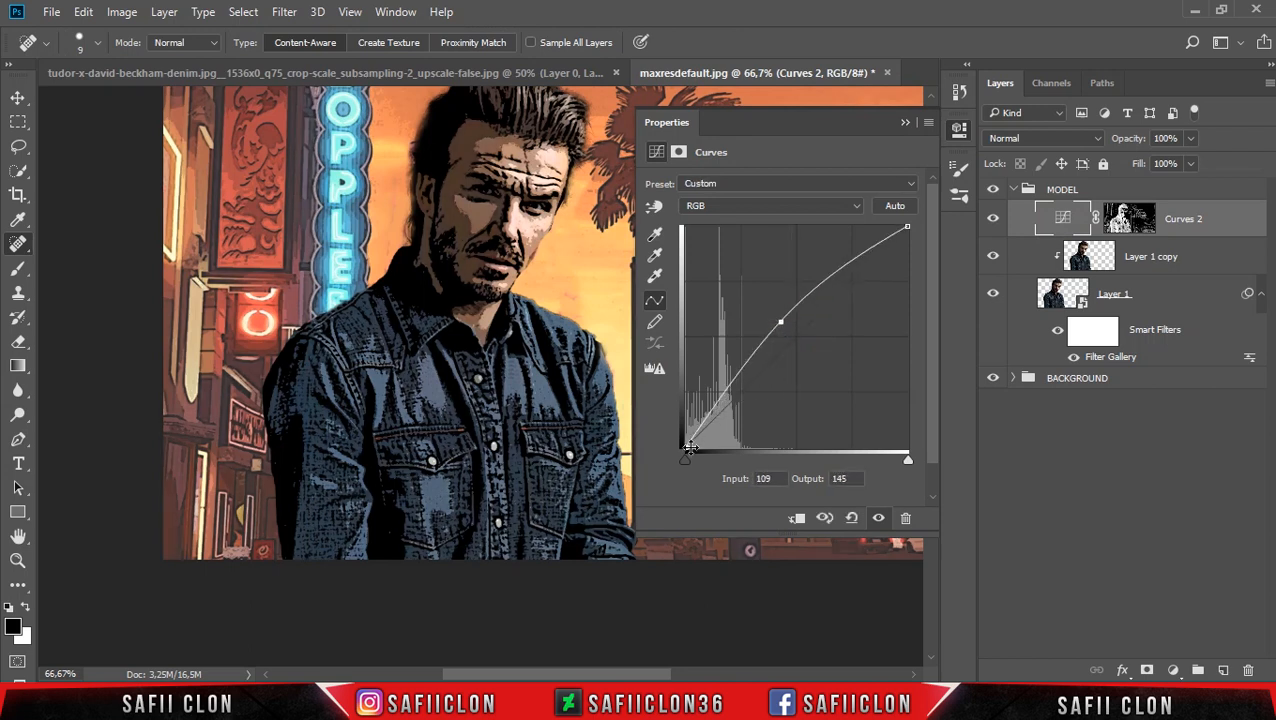
left_click_drag(685, 449, 670, 417)
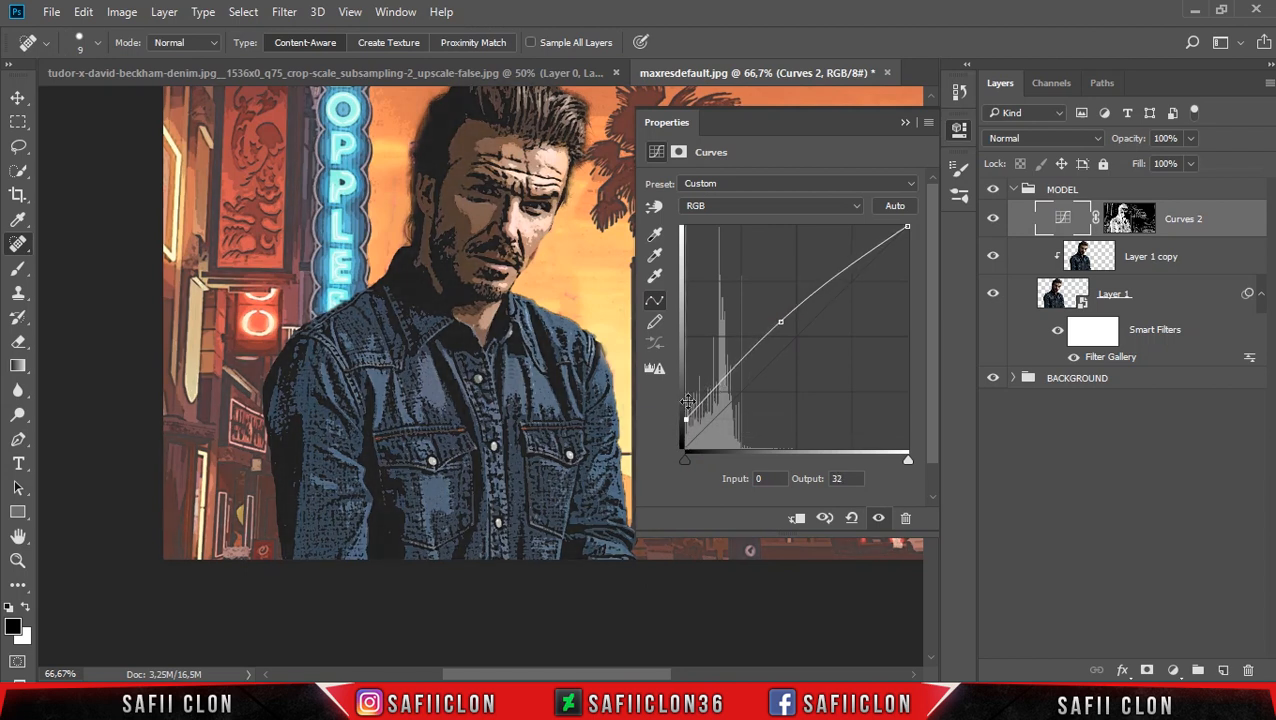
mouse_move(780, 322)
left_mouse_down()
mouse_move(773, 313)
mouse_move(788, 331)
mouse_move(797, 323)
mouse_move(788, 302)
left_mouse_up()
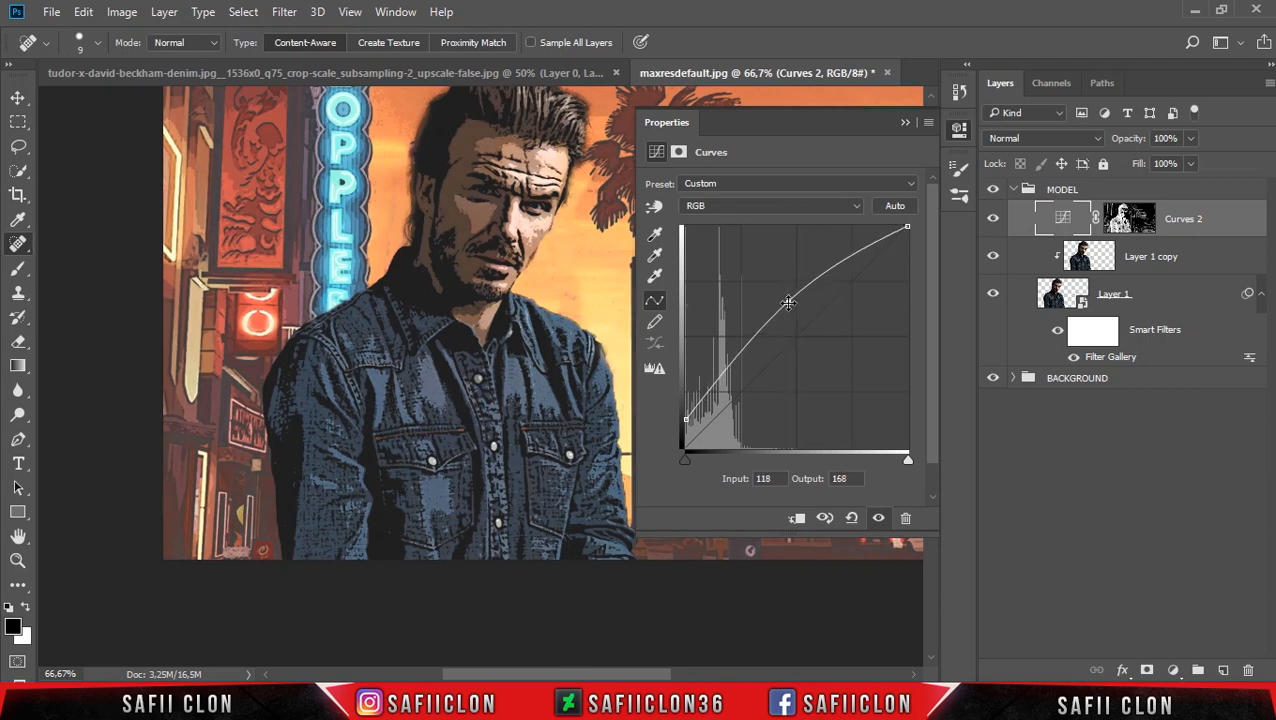
left_click(905, 123)
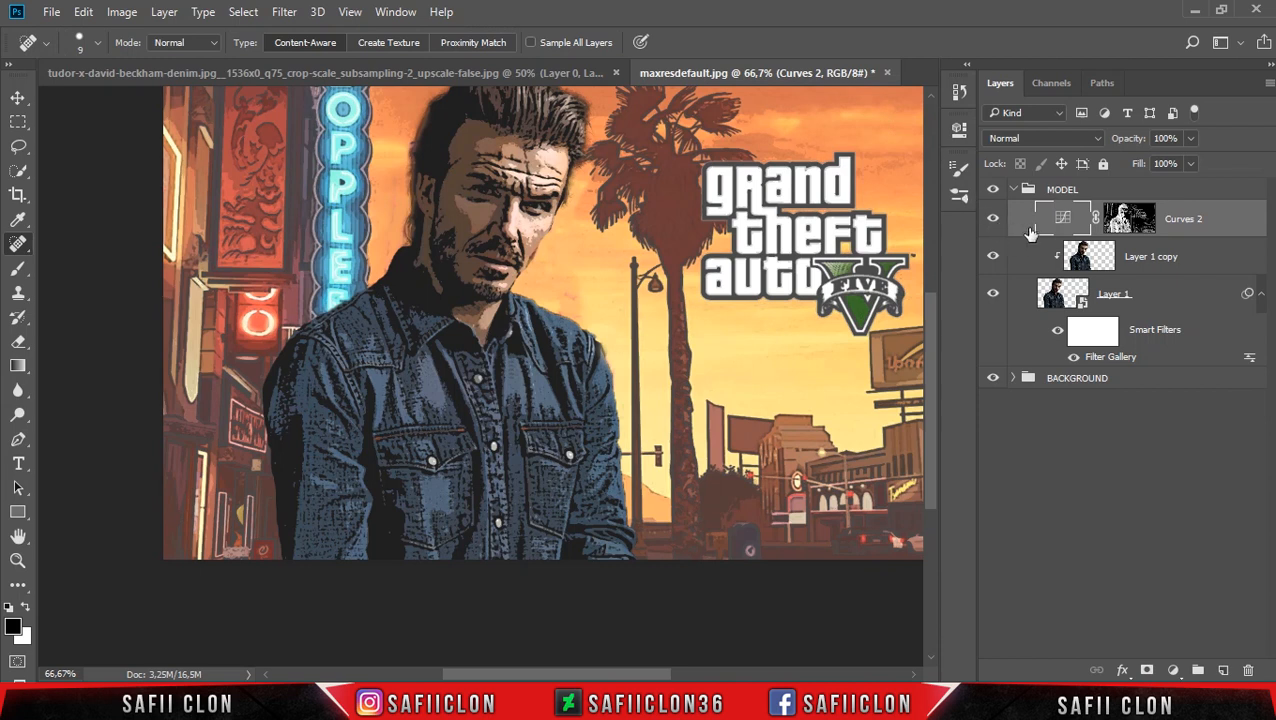
left_click(993, 220)
left_click(993, 220)
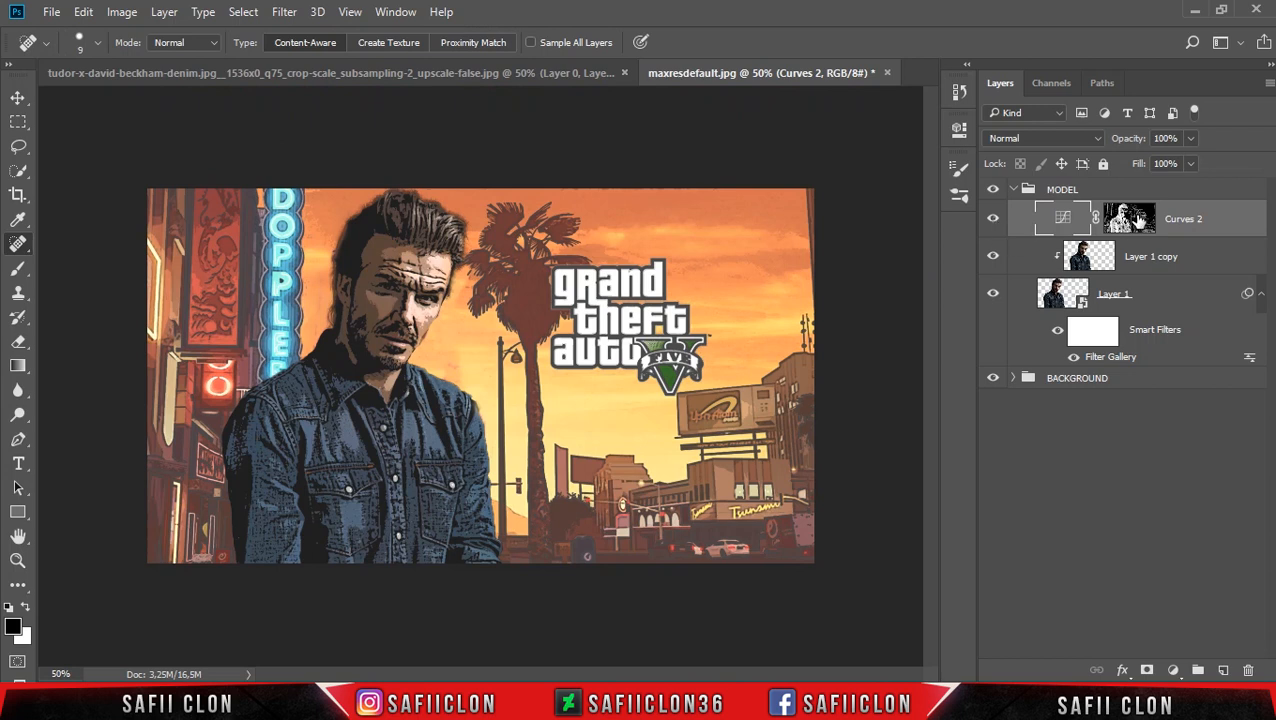
Target the Curves 2 layer mask with a soft black brush at 120 px, 0% hardness and 100% opacity.
left_click(1135, 220)
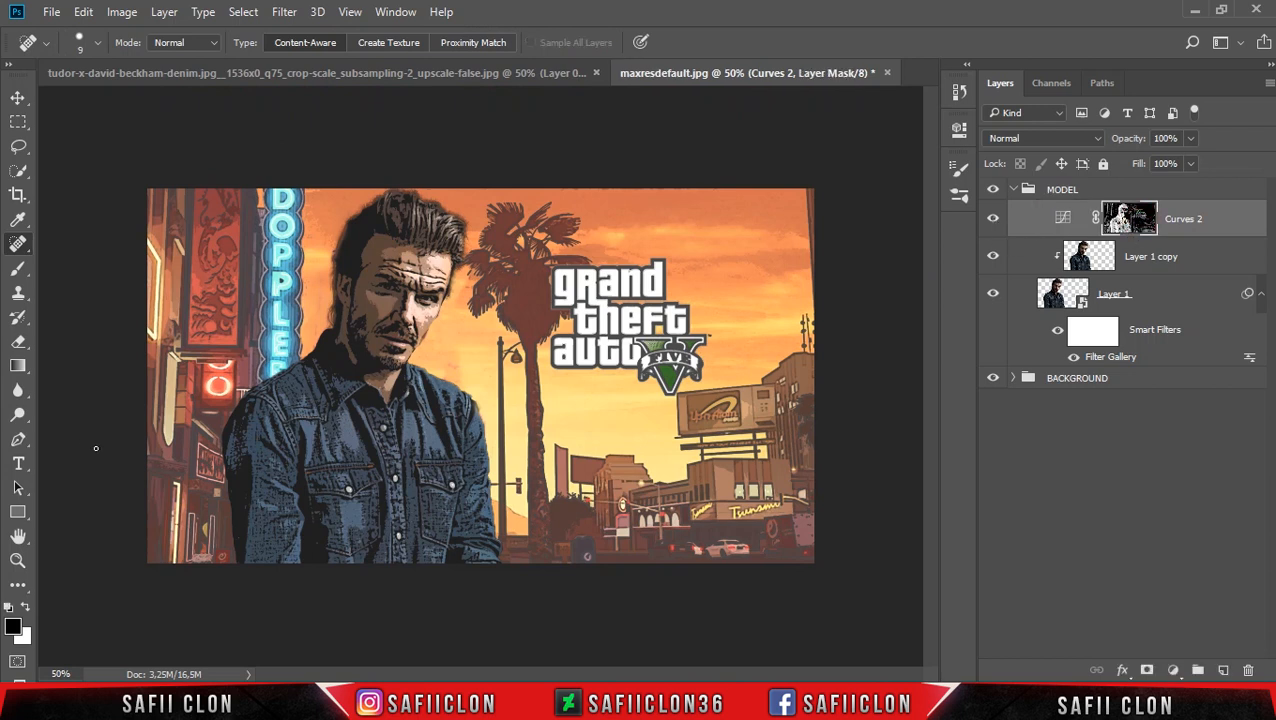
left_click(18, 268)
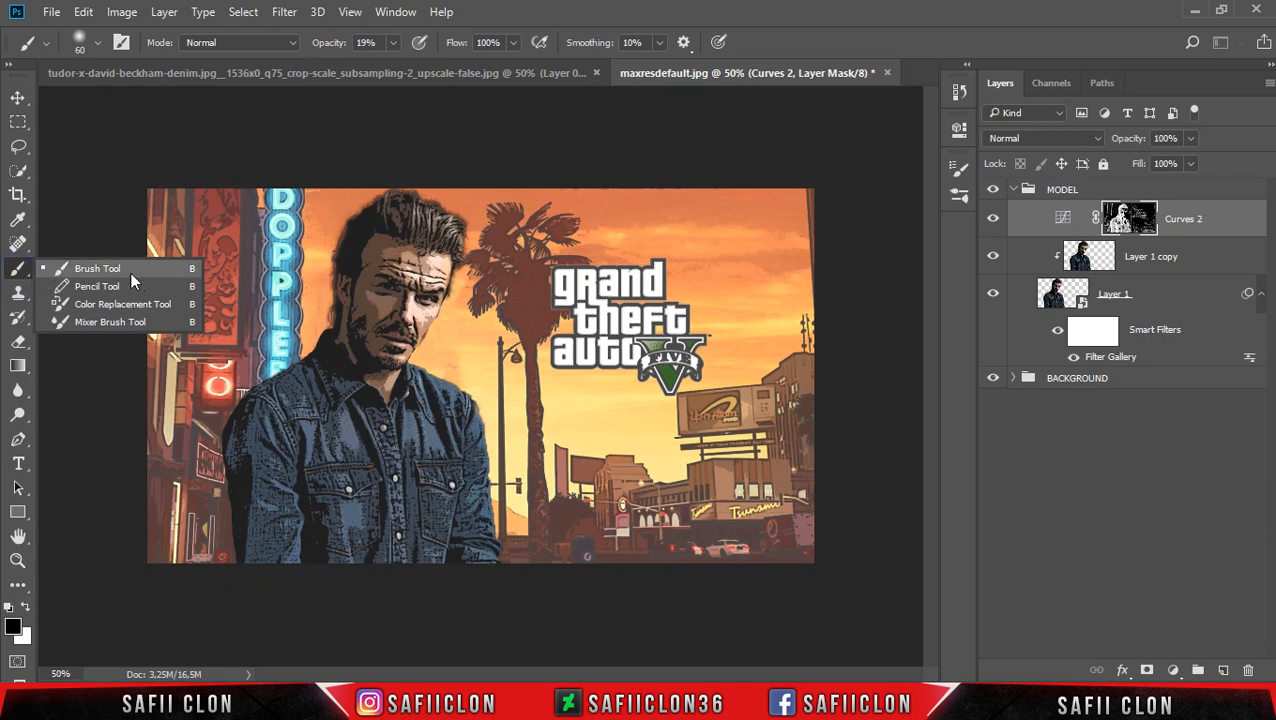
left_click(99, 270)
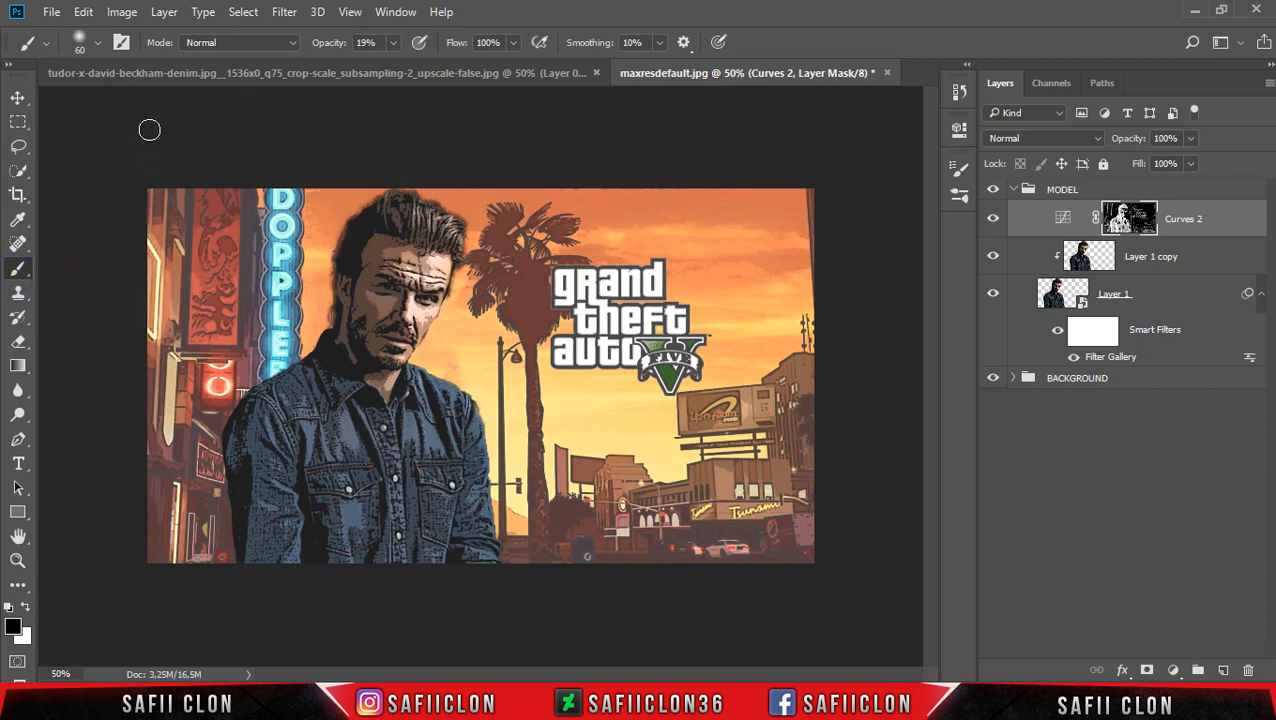
left_click(394, 44)
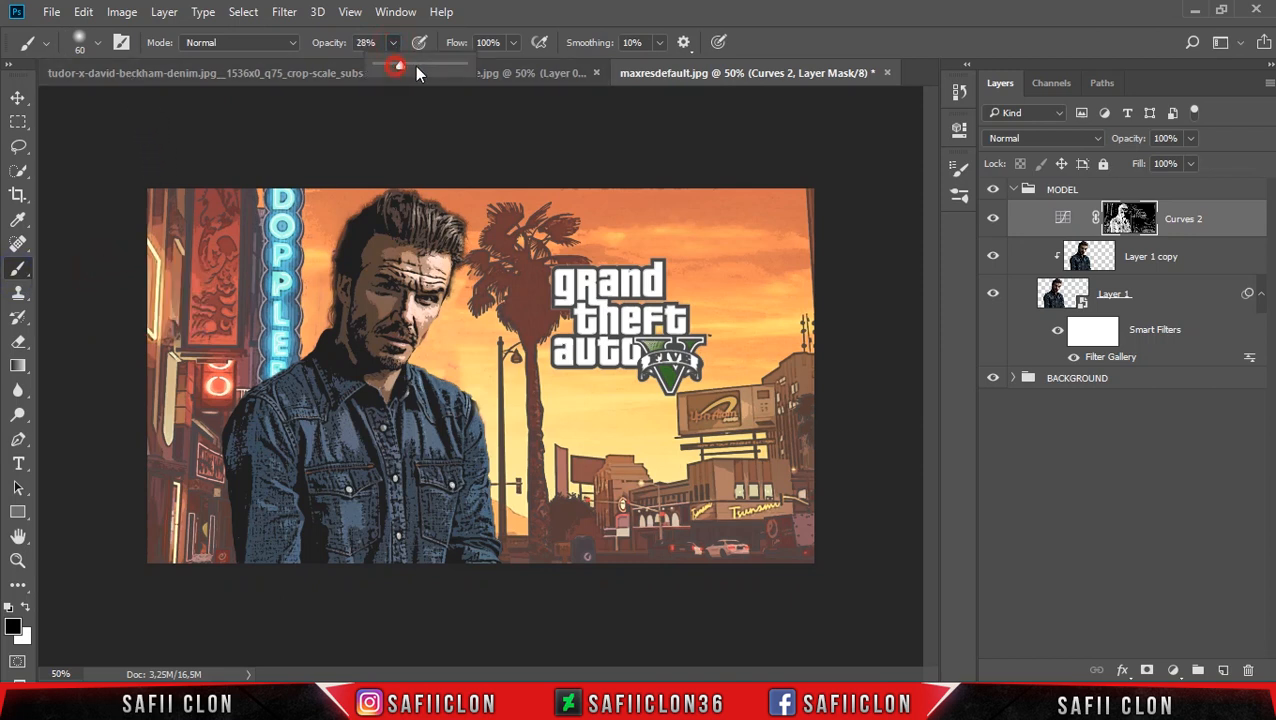
left_click(98, 42)
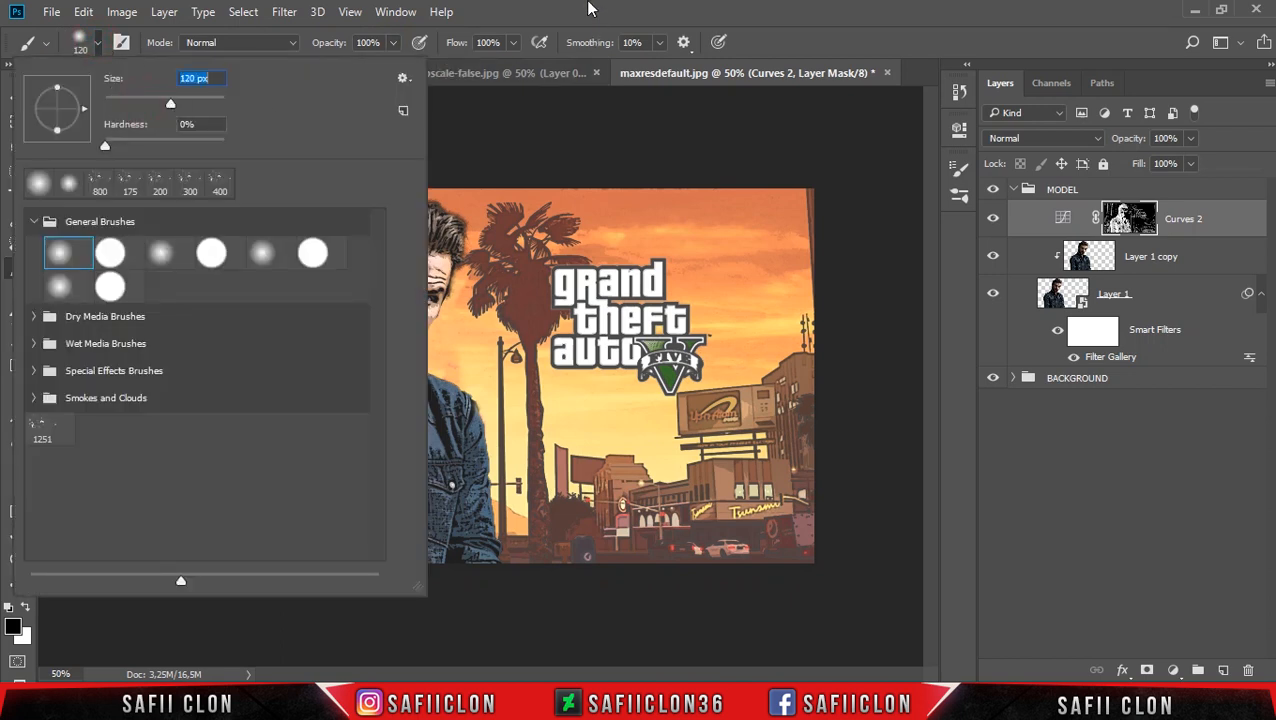
key("Return")
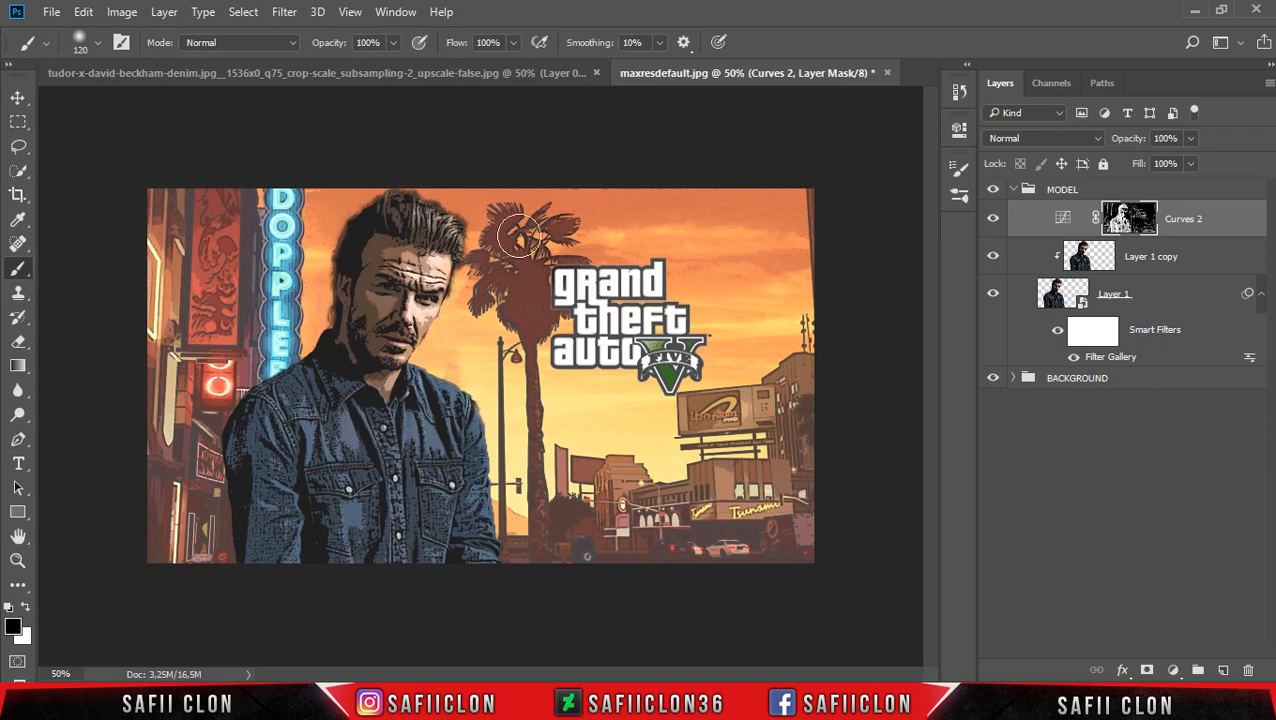
Paint black on the Curves 2 mask over the background on both sides of the man, resizing the brush as needed.
key("bracketright")
key("bracketright")
key("bracketright")
key("bracketright")
key("bracketright")
mouse_move(795, 336)
left_mouse_down()
mouse_move(632, 548)
mouse_move(615, 520)
left_mouse_up()
key("bracketleft")
key("bracketleft")
key("bracketleft")
mouse_move(557, 489)
left_mouse_down()
mouse_move(545, 519)
mouse_move(511, 348)
mouse_move(535, 583)
left_mouse_up()
mouse_move(148, 551)
left_mouse_down()
mouse_move(155, 445)
mouse_move(188, 548)
mouse_move(125, 287)
mouse_move(155, 350)
mouse_move(155, 308)
left_mouse_up()
key("bracketright")
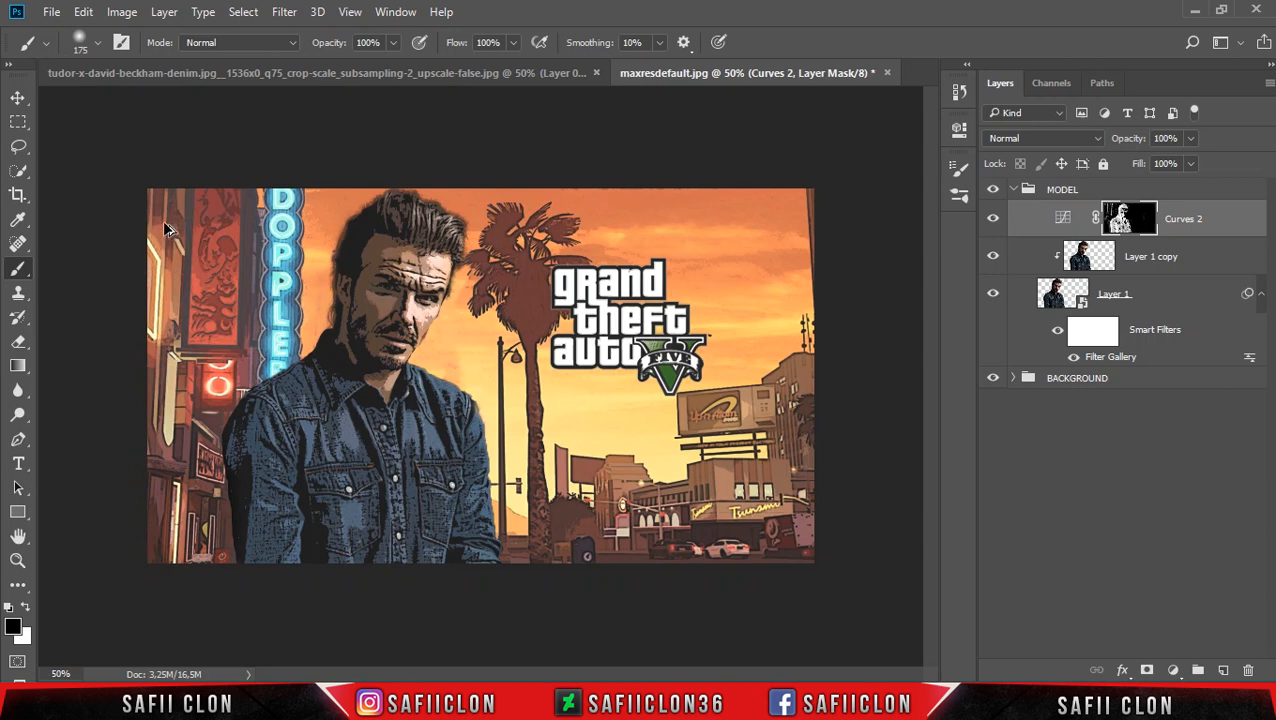
Mask the remaining background beside the neon sign with a 90 px brush and compare Curves 2 hidden and shown.
key("bracketleft")
key("bracketleft")
key("bracketleft")
key("bracketleft")
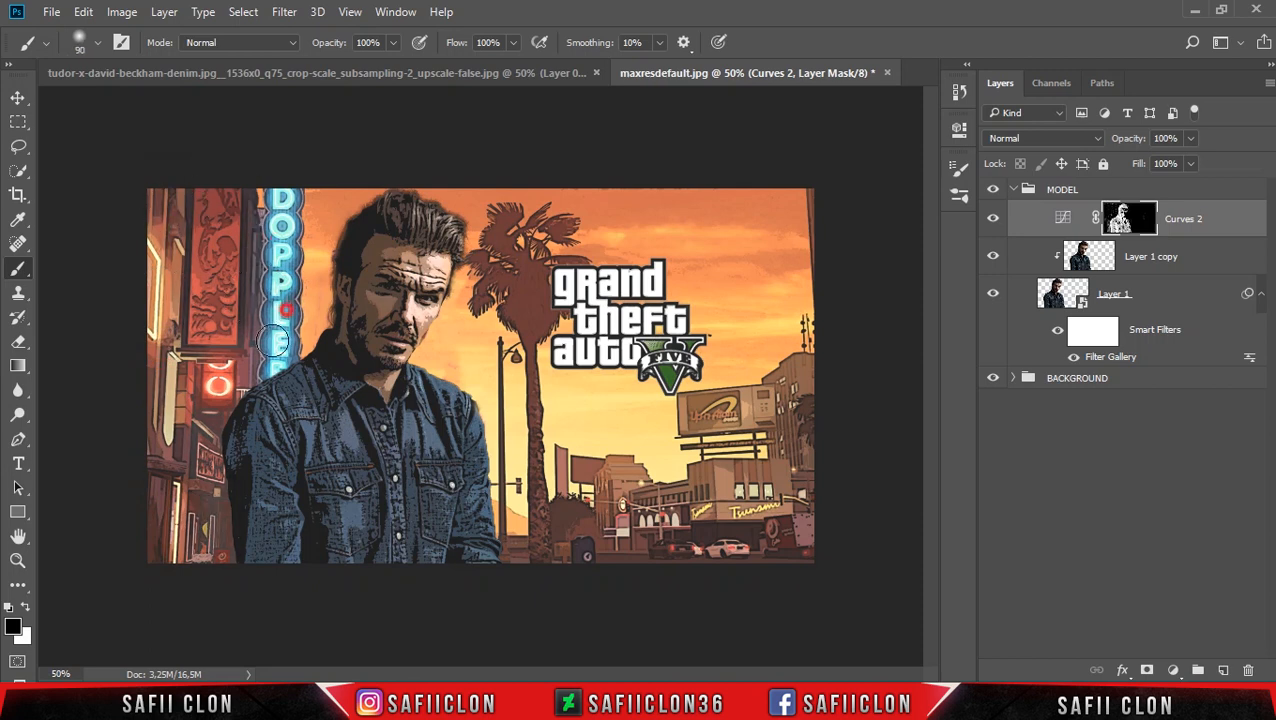
mouse_move(189, 490)
left_mouse_down()
mouse_move(209, 528)
mouse_move(210, 584)
mouse_move(181, 433)
mouse_move(173, 568)
mouse_move(196, 496)
mouse_move(181, 459)
left_mouse_up()
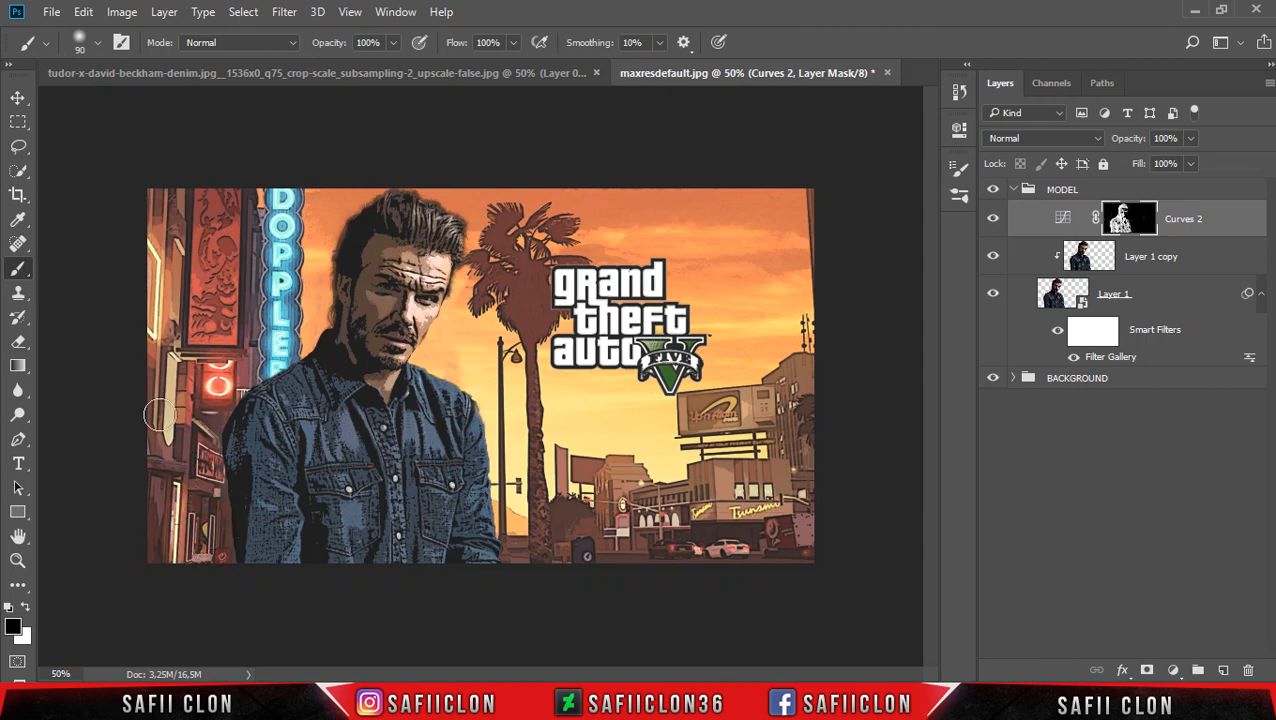
left_click(179, 162)
left_click(993, 224)
left_click(993, 222)
Refine the Curves 2 RGB curve by setting the black point's output to 36 and slightly lowering the midpoint.
double_click(1060, 220)
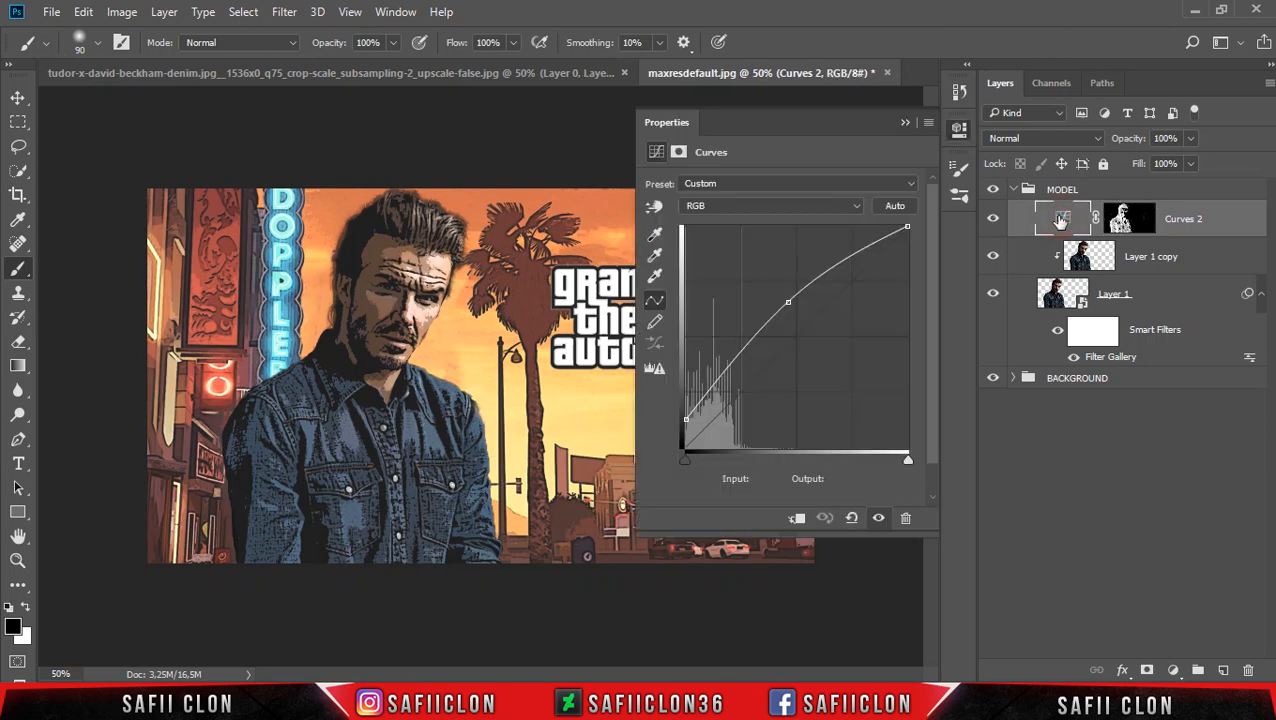
left_click(792, 302)
left_click_drag(789, 302, 787, 302)
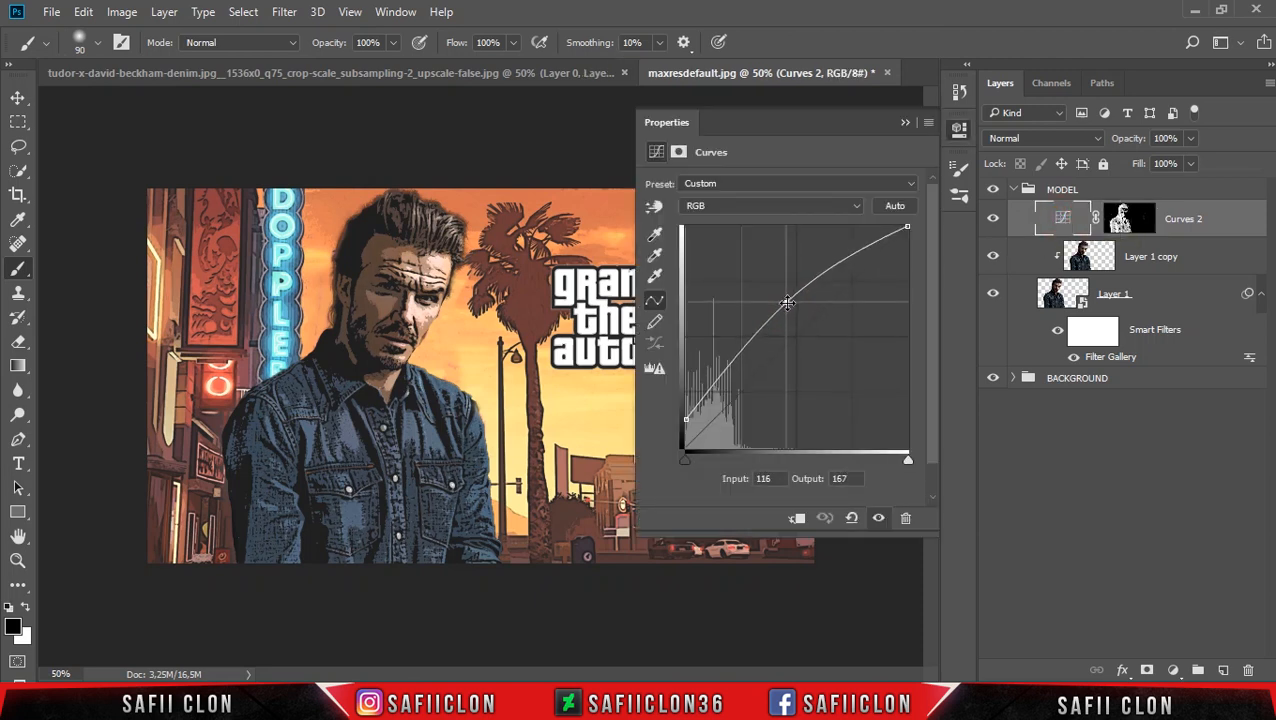
mouse_move(685, 418)
left_mouse_down()
mouse_move(684, 400)
mouse_move(681, 428)
mouse_move(674, 412)
left_mouse_up()
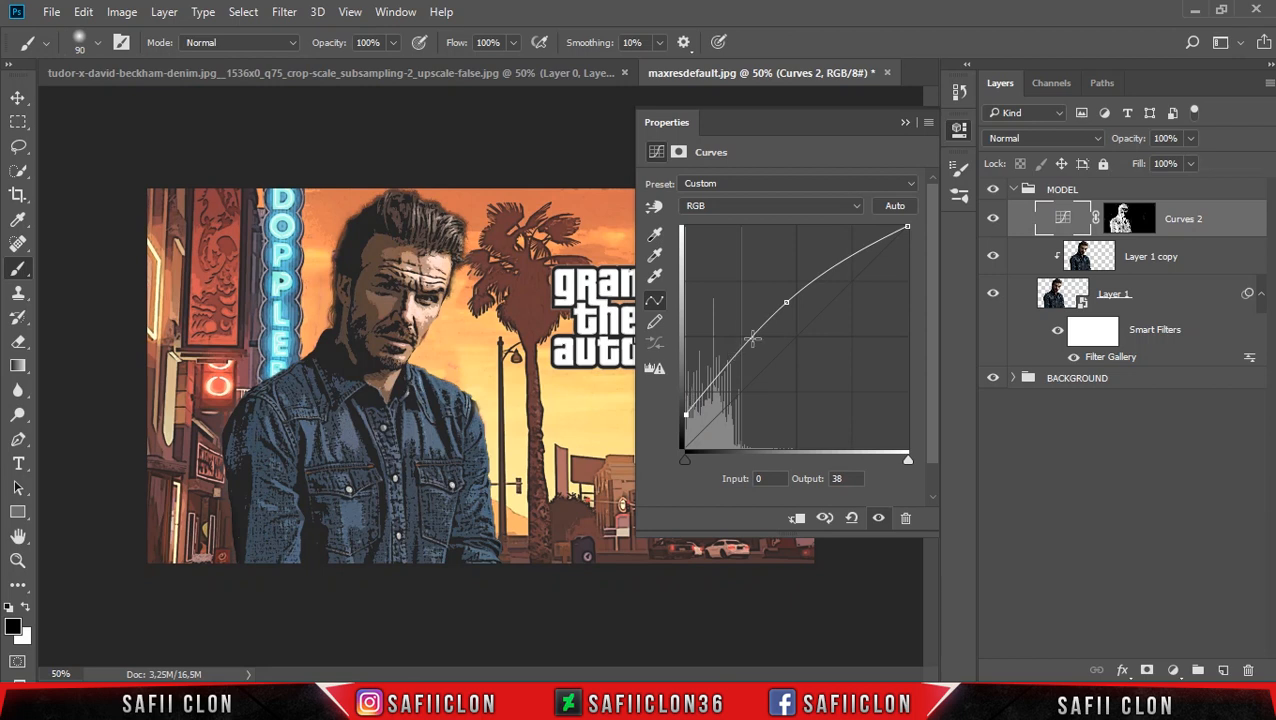
left_click_drag(786, 305, 795, 309)
left_click(905, 225)
left_click(673, 413)
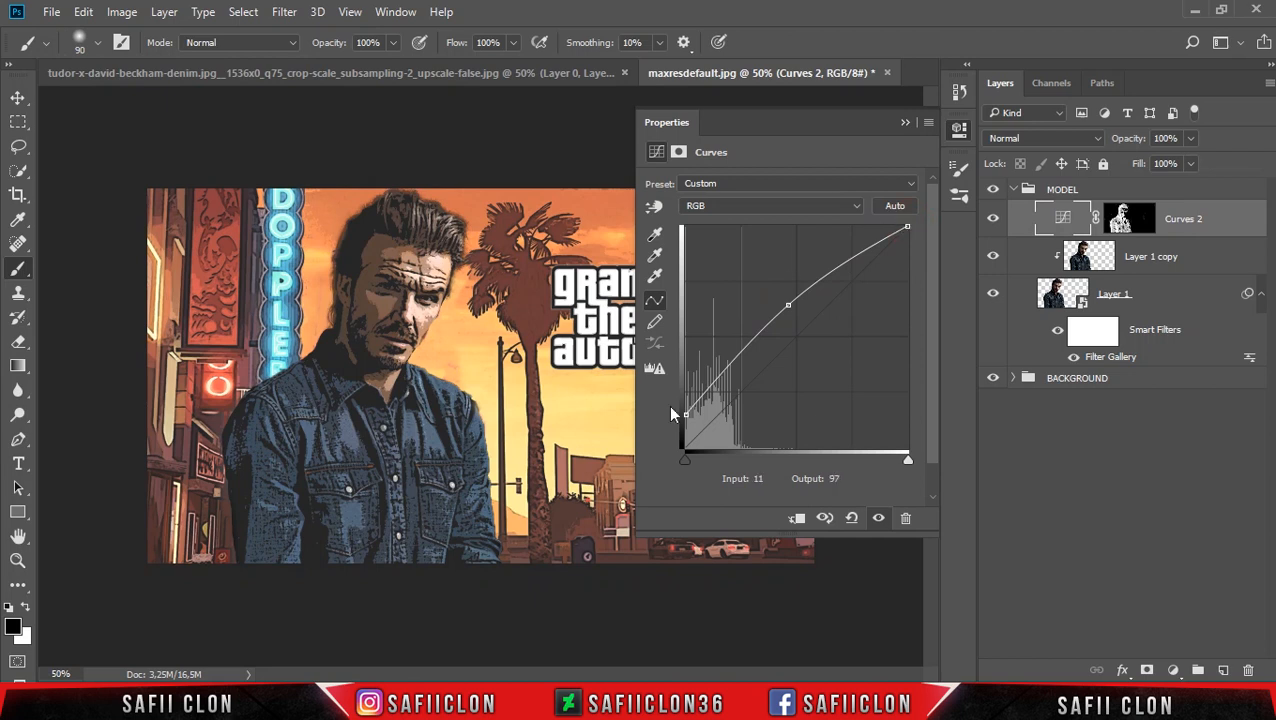
left_click_drag(684, 412, 677, 416)
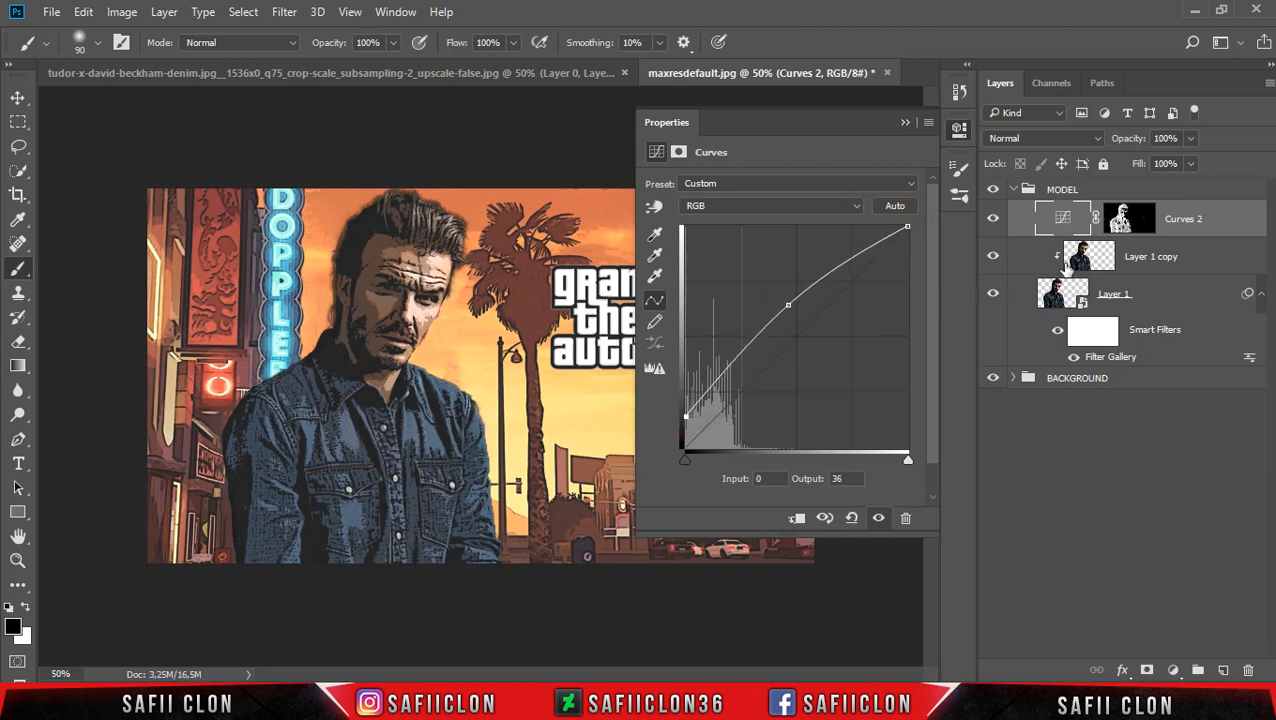
Paint softly with black at 17% brush opacity on the Curves 2 mask over the man's face, neck and denim shirt.
left_click(1130, 220)
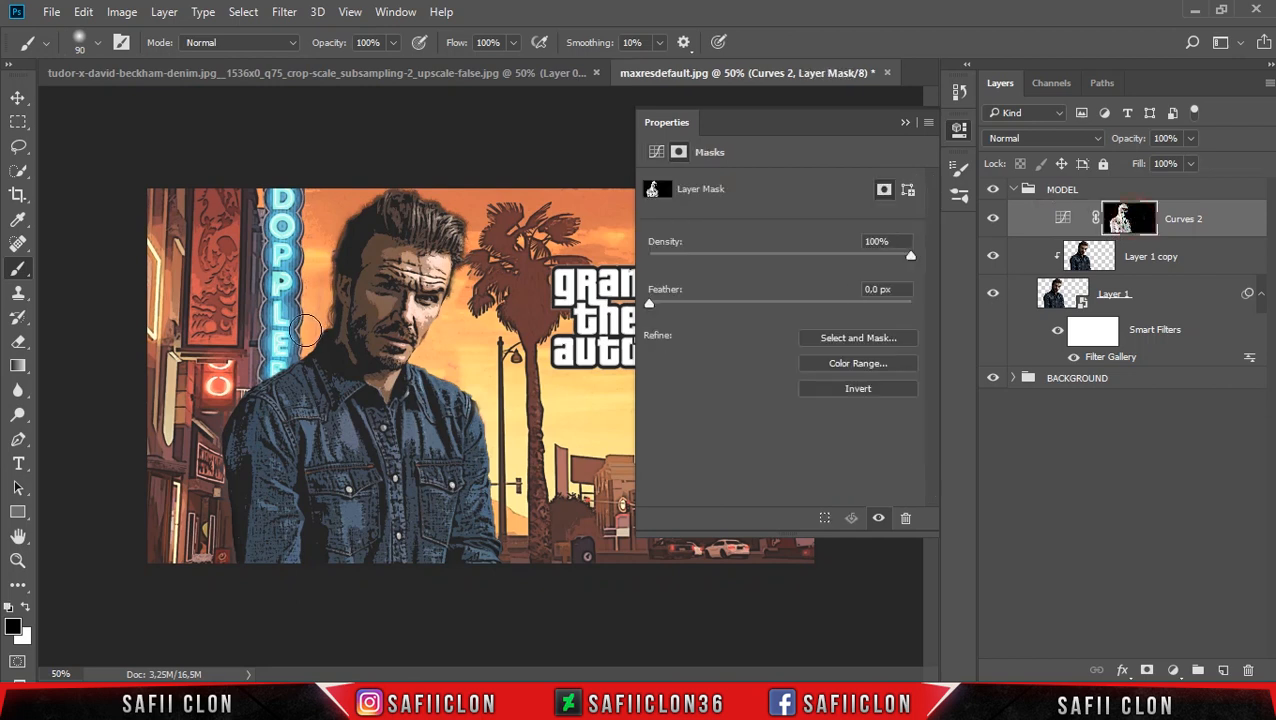
left_click(394, 42)
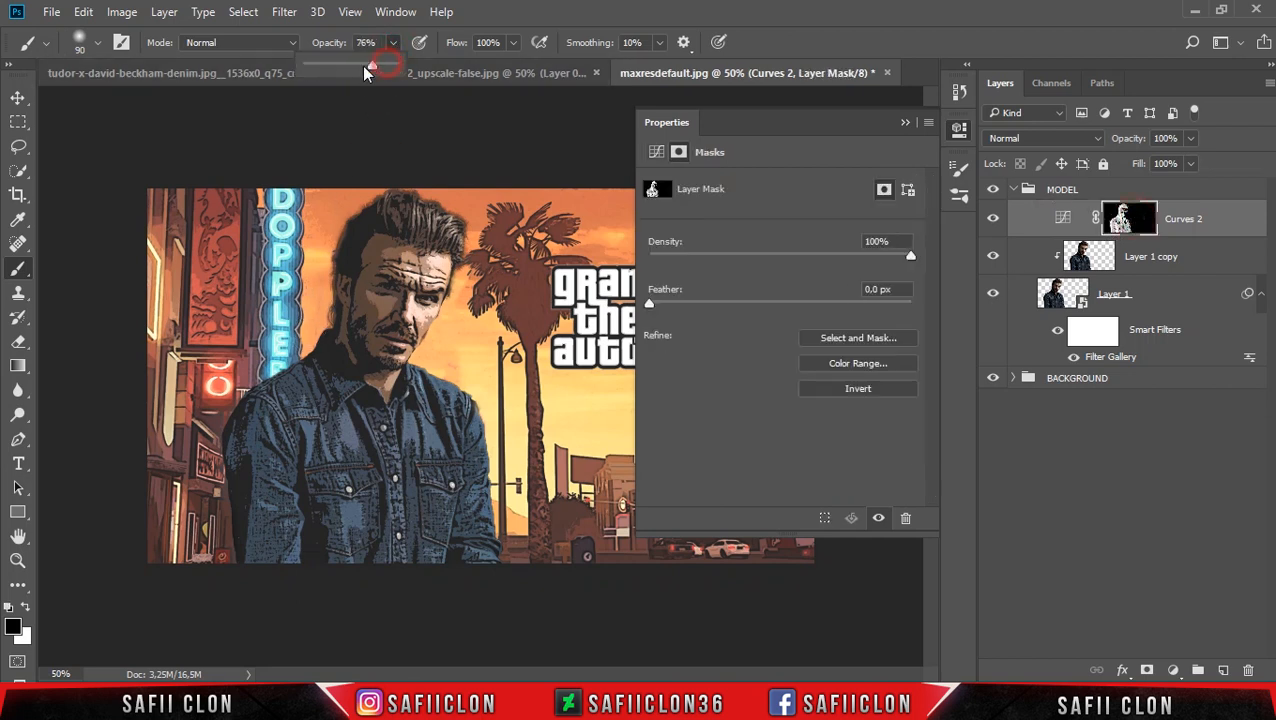
left_click(385, 252)
mouse_move(379, 253)
left_mouse_down()
mouse_move(371, 318)
mouse_move(371, 285)
left_mouse_up()
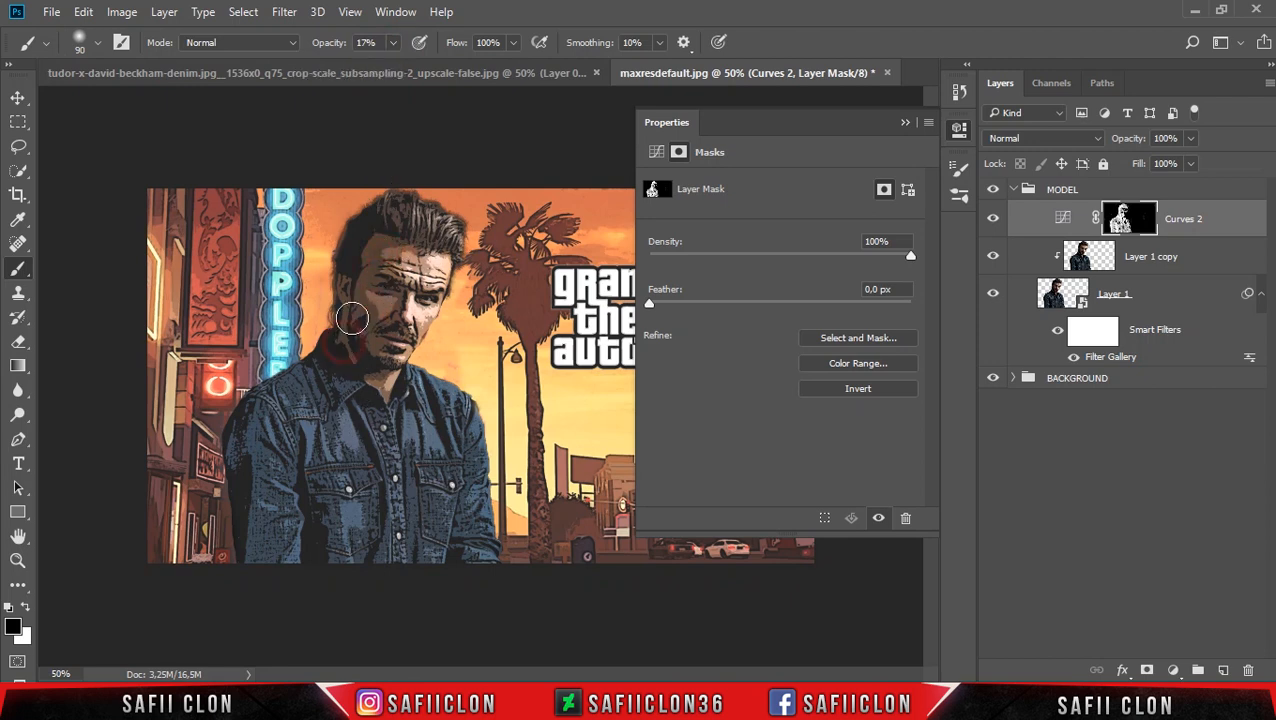
left_click(385, 386)
left_click(344, 443)
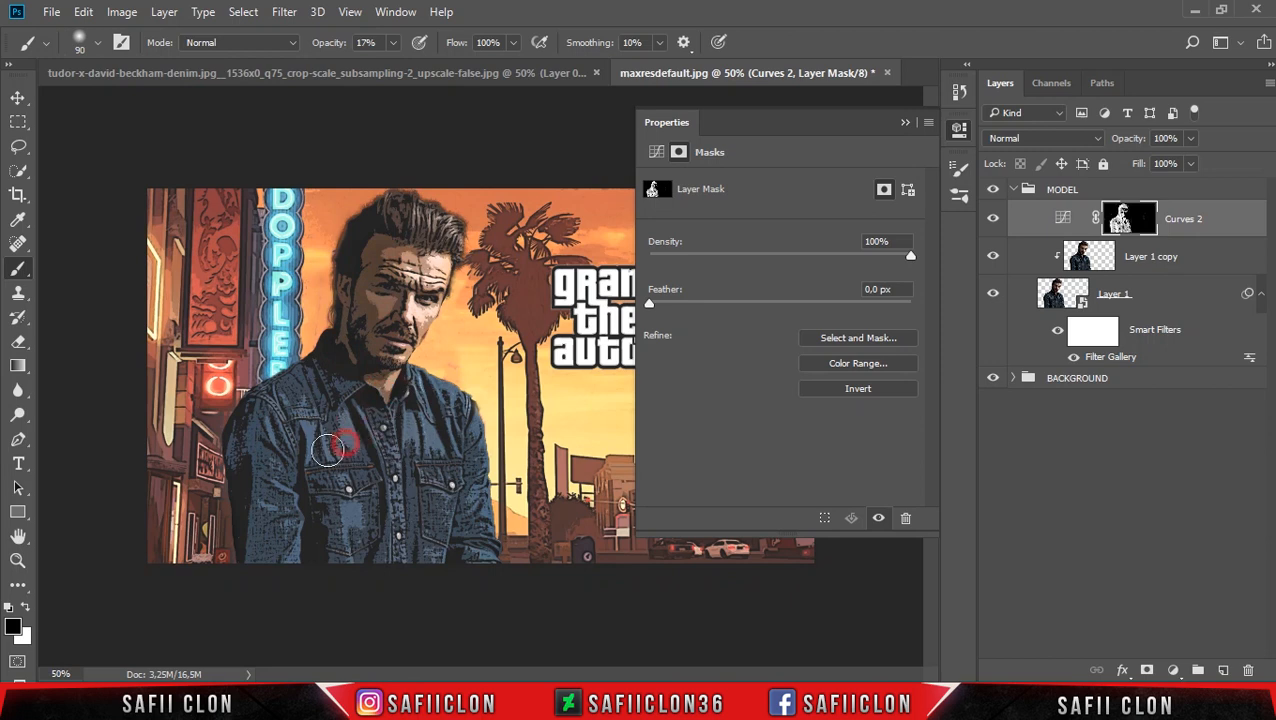
mouse_move(354, 515)
left_mouse_down()
mouse_move(345, 541)
mouse_move(290, 558)
mouse_move(275, 511)
left_mouse_up()
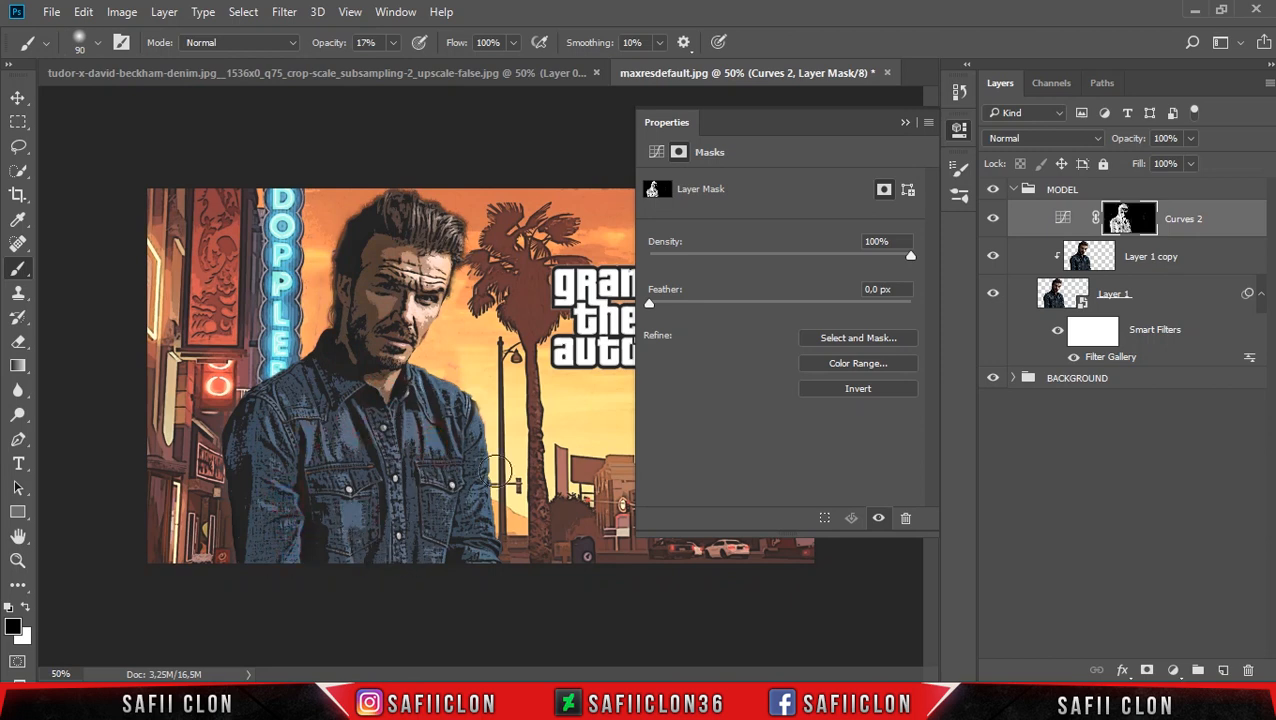
left_click(449, 381)
Compare the figure with Curves 2 hidden and shown, and further soften the mask along the shadowed side of his face.
left_click(993, 218)
left_click(993, 218)
left_click(993, 218)
left_click(993, 218)
mouse_move(377, 253)
left_mouse_down()
mouse_move(377, 343)
mouse_move(345, 304)
mouse_move(350, 338)
left_mouse_up()
left_click(350, 338)
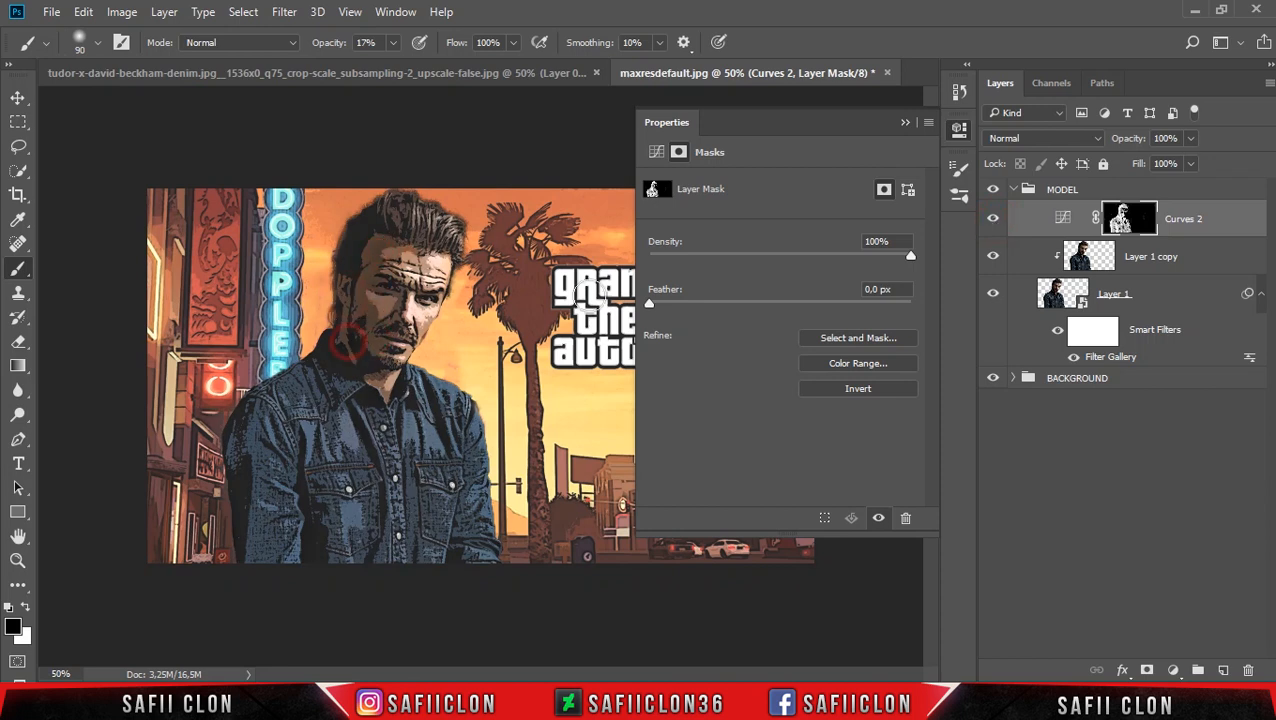
left_click(901, 122)
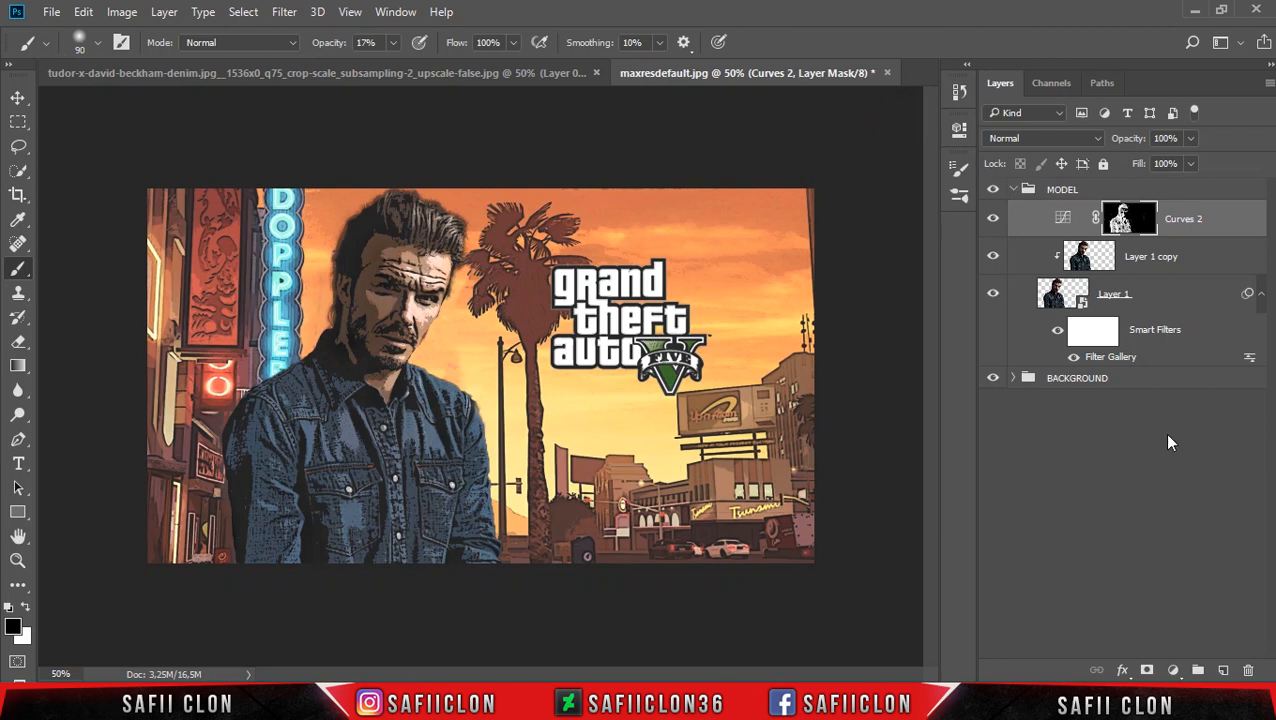
Add a Photo Filter adjustment clipped to Curves 2, using the Deep Red filter with its density adjusted slightly.
left_click(1177, 670)
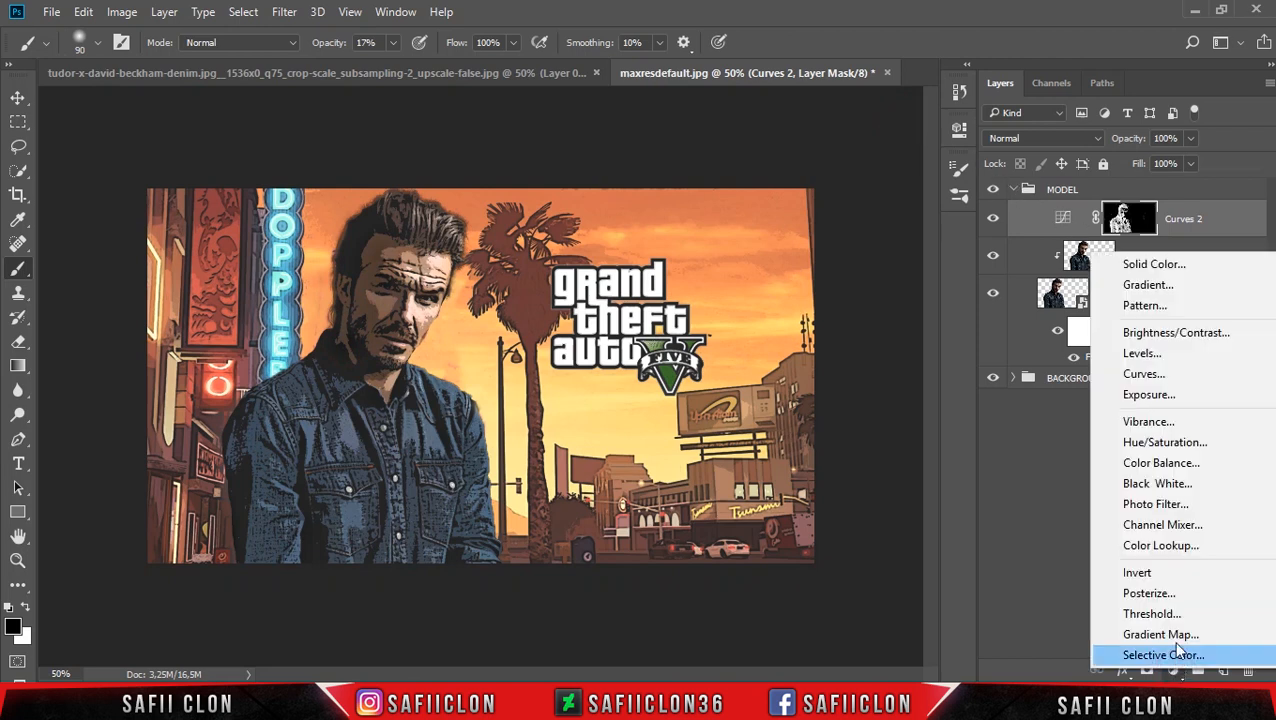
left_click(1160, 508)
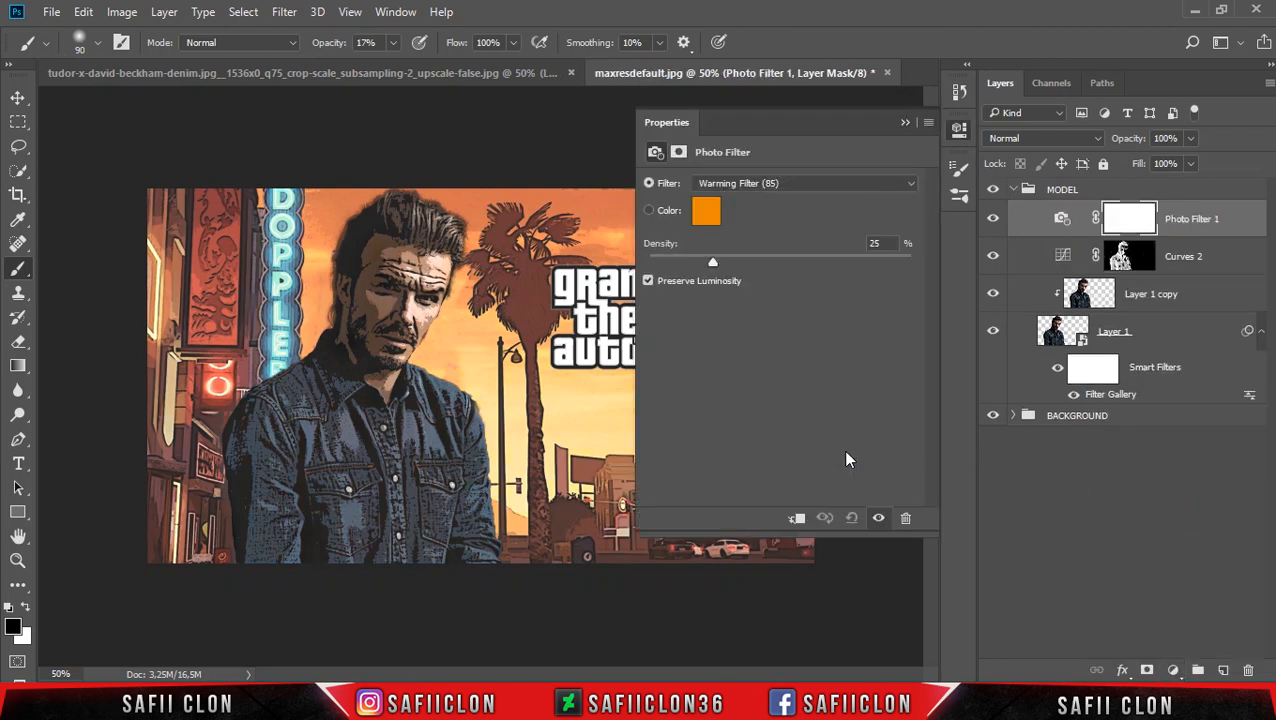
left_click(797, 519)
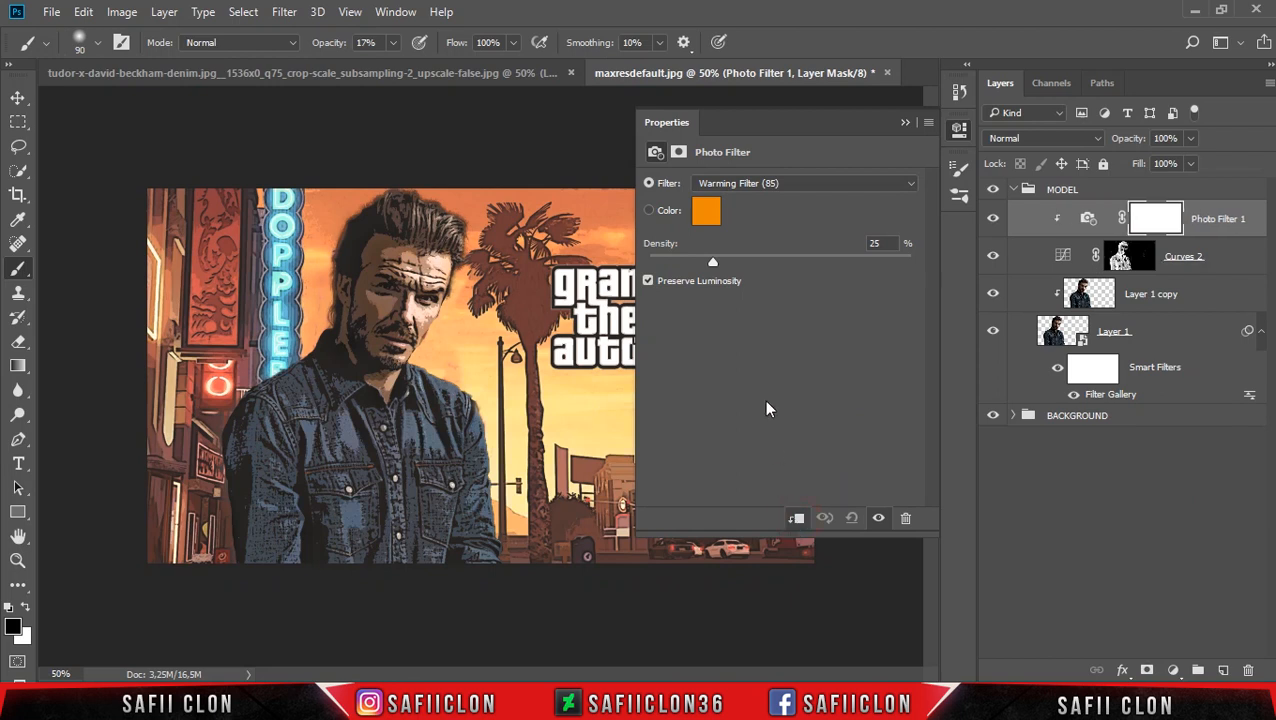
left_click(810, 185)
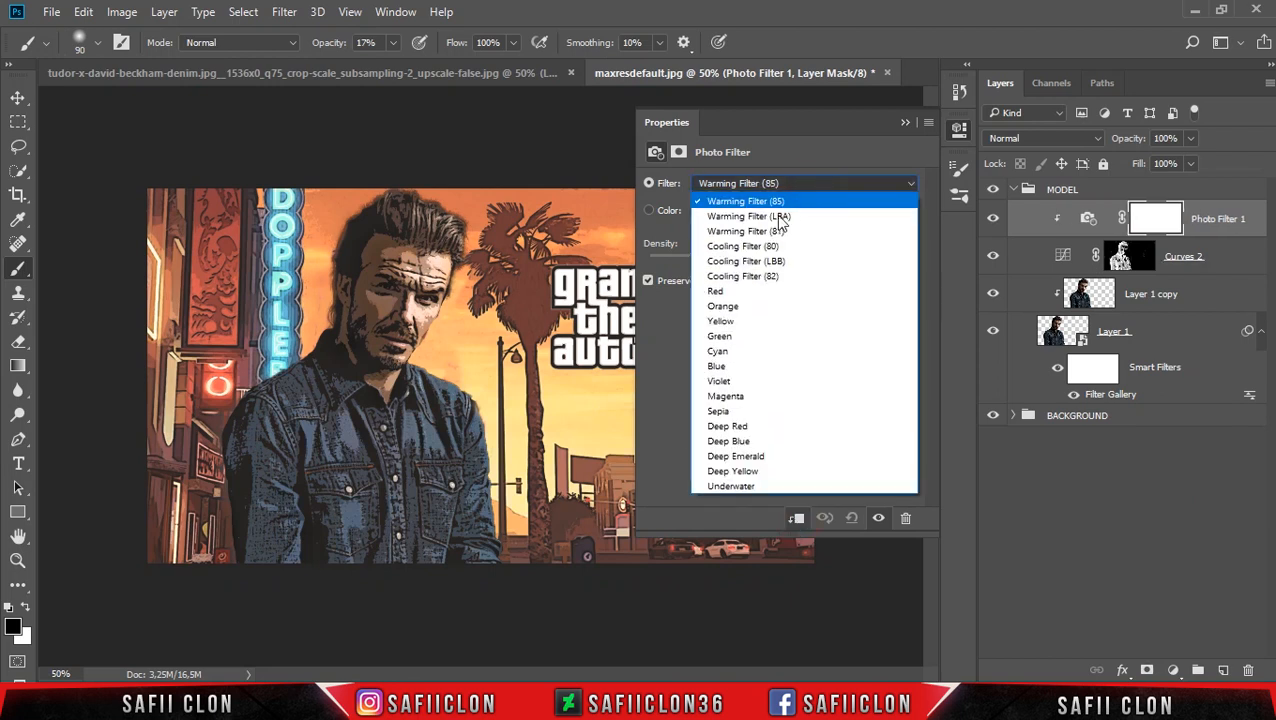
left_click(760, 427)
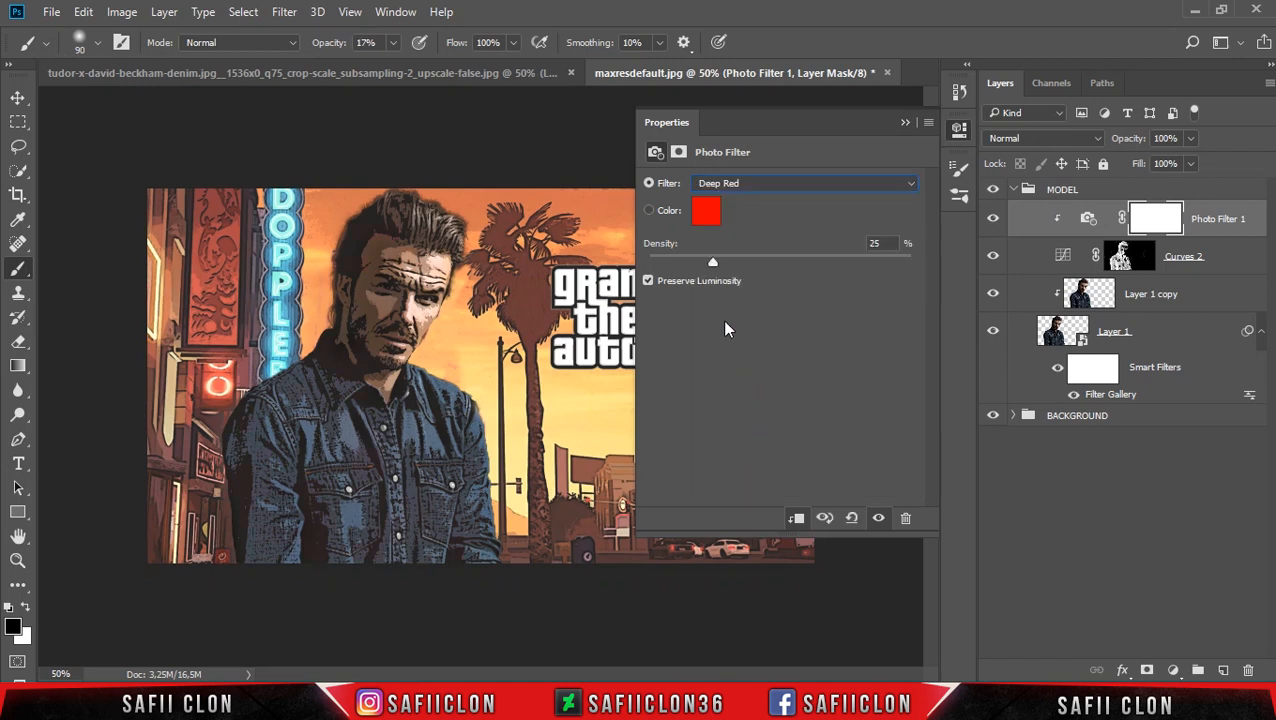
left_click_drag(712, 263, 714, 263)
left_click(902, 122)
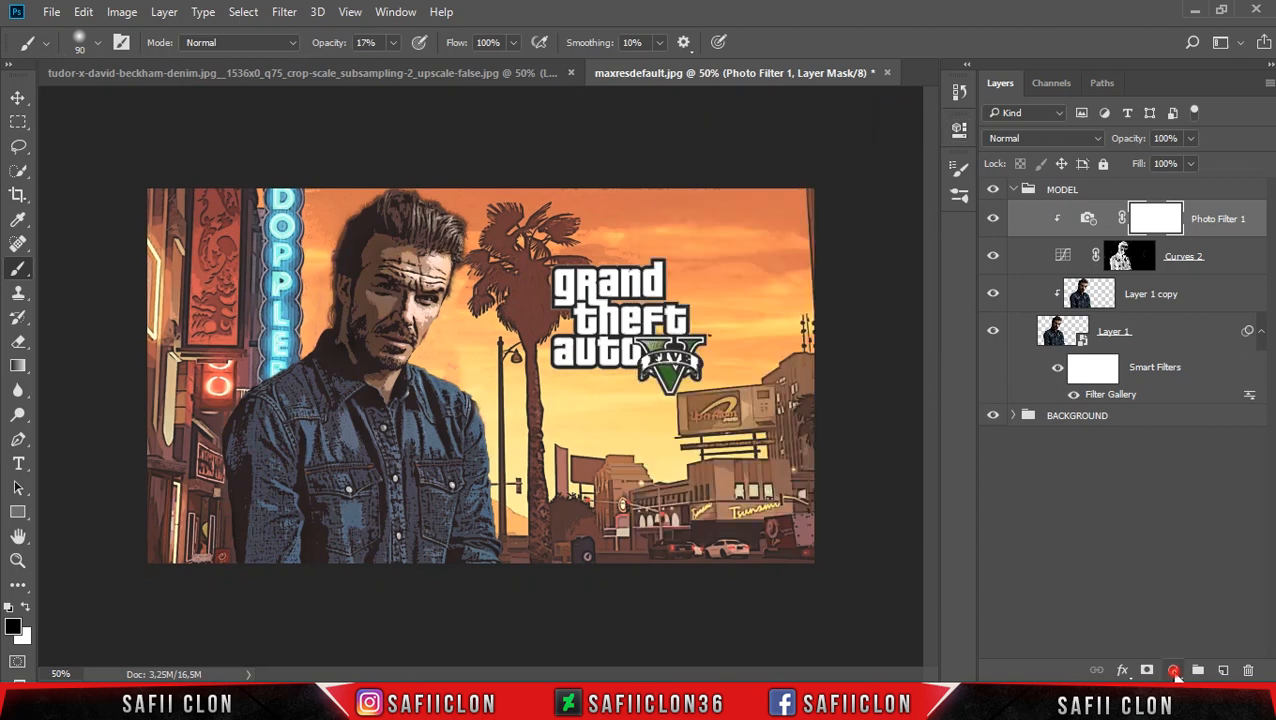
Add a clipped Color Balance adjustment above Photo Filter 1 and set its tone to Shadows.
left_click(1175, 672)
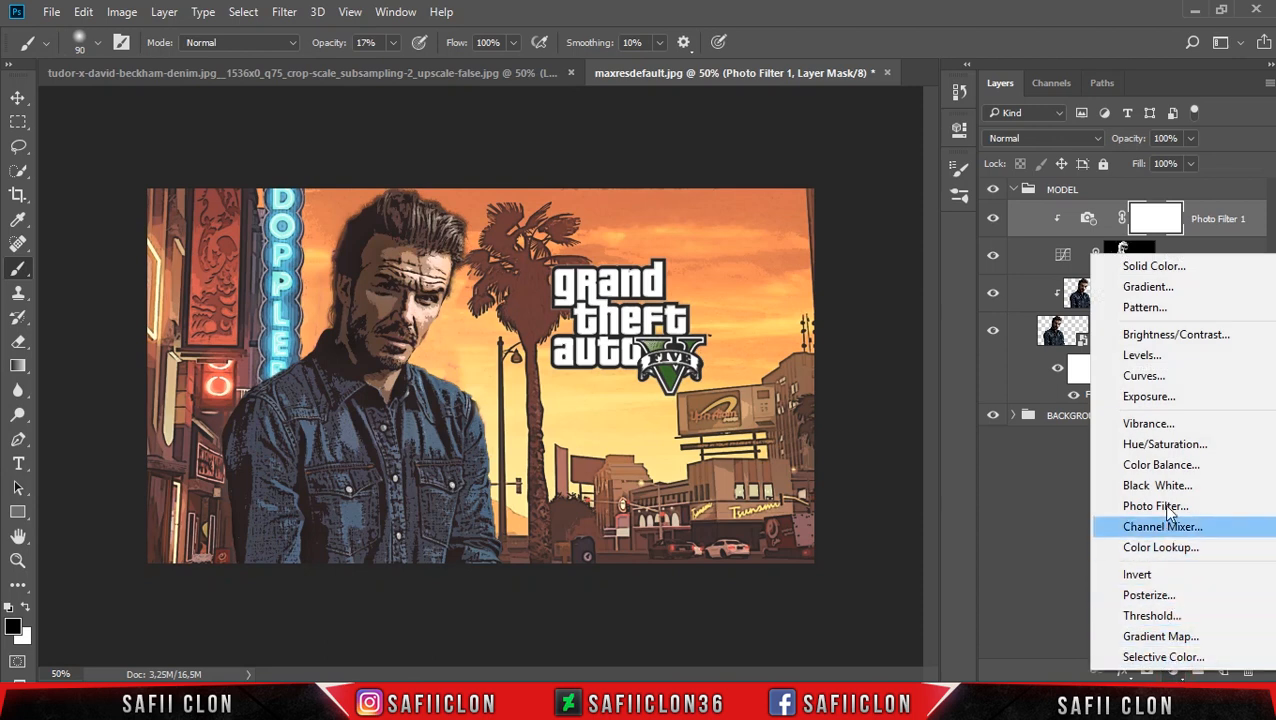
left_click(1196, 466)
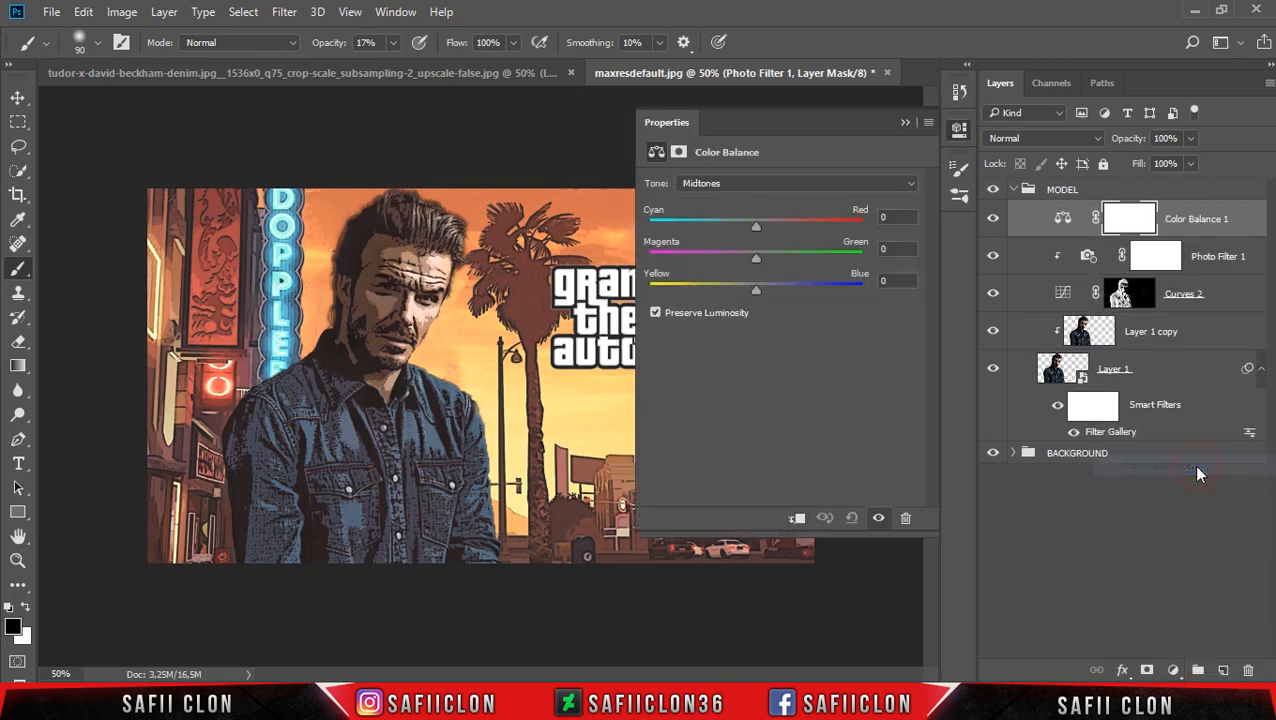
left_click(794, 517)
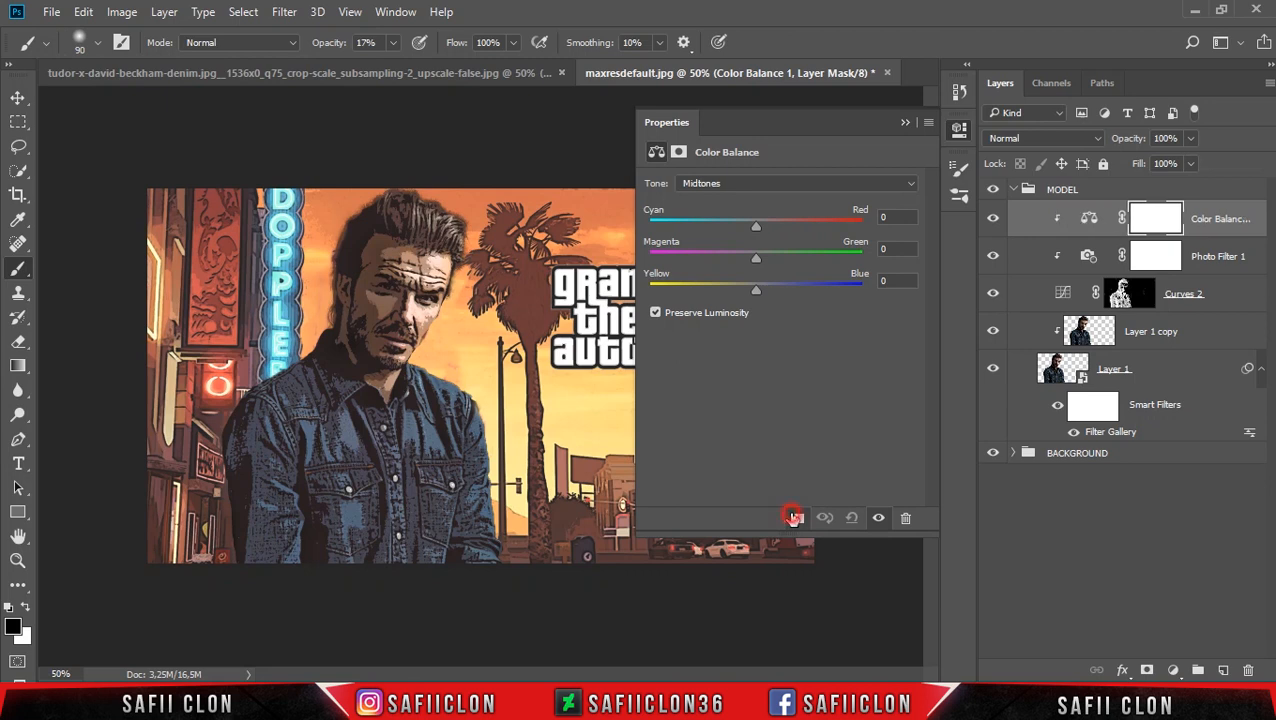
left_click(784, 184)
left_click(741, 202)
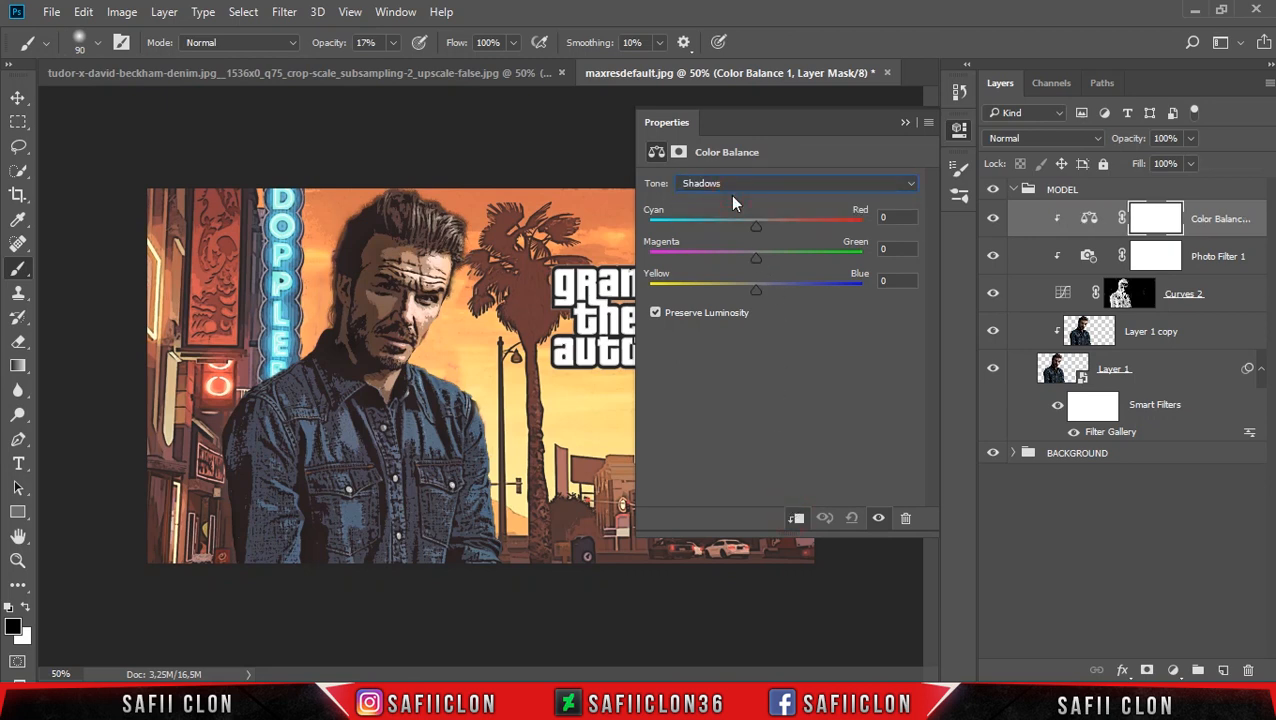